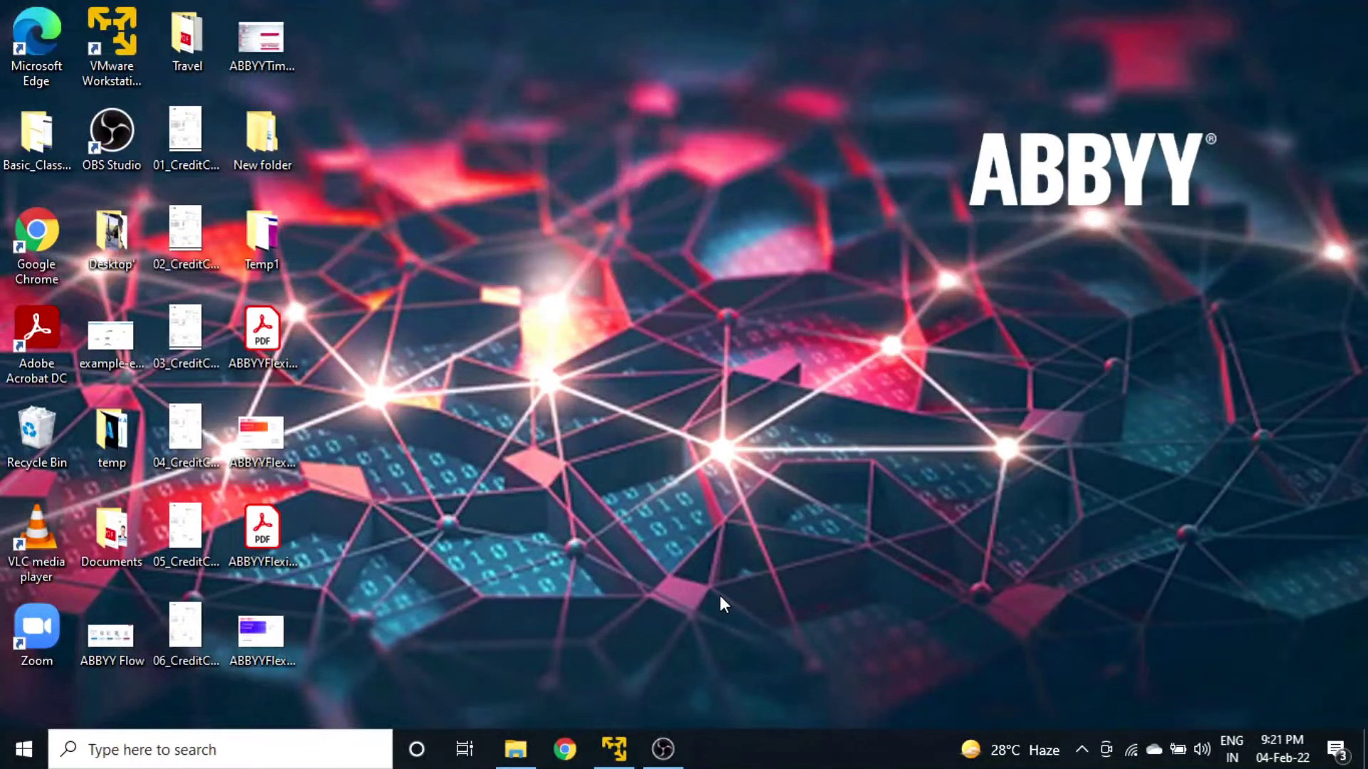
Switch to the VMware virtual machine and look over the subfolders of the Layout1 hot folder.
left_click(614, 749)
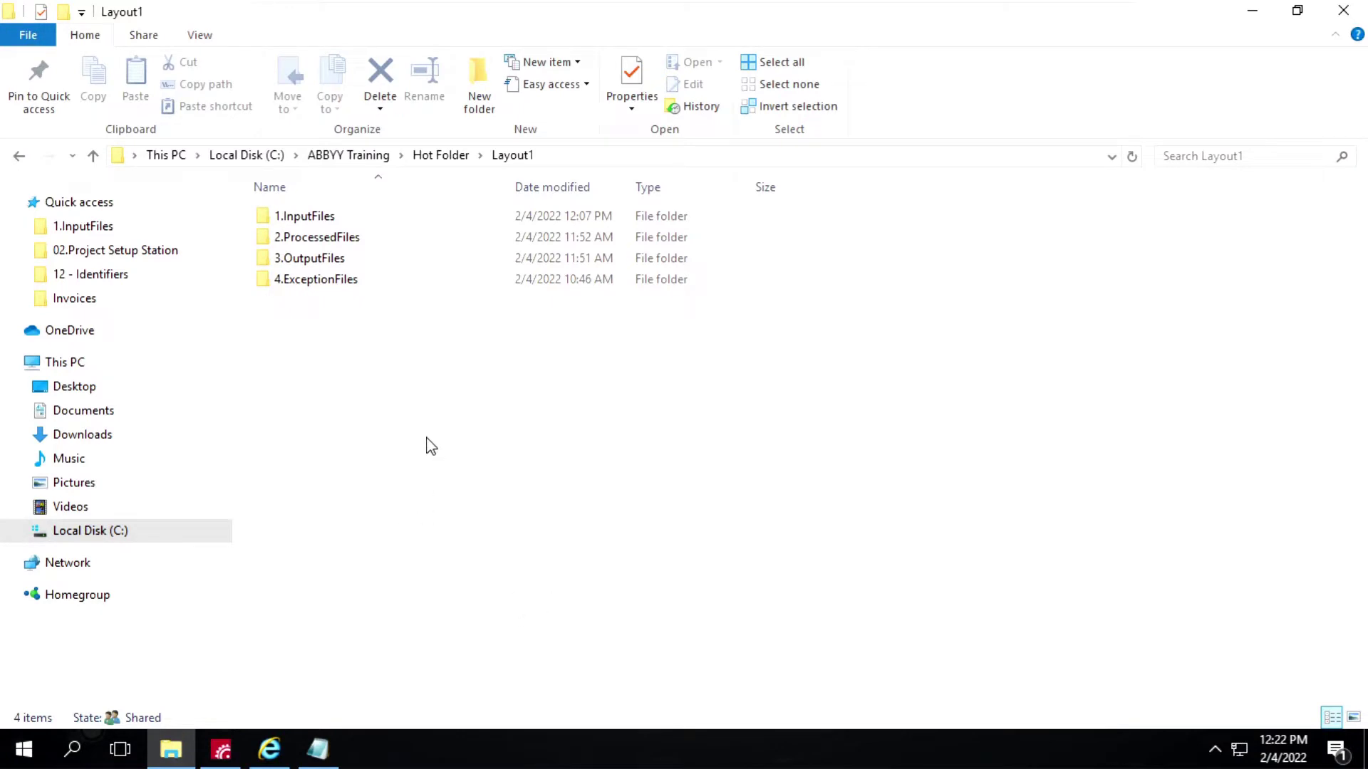
left_click_drag(361, 346, 409, 201)
left_click(448, 537)
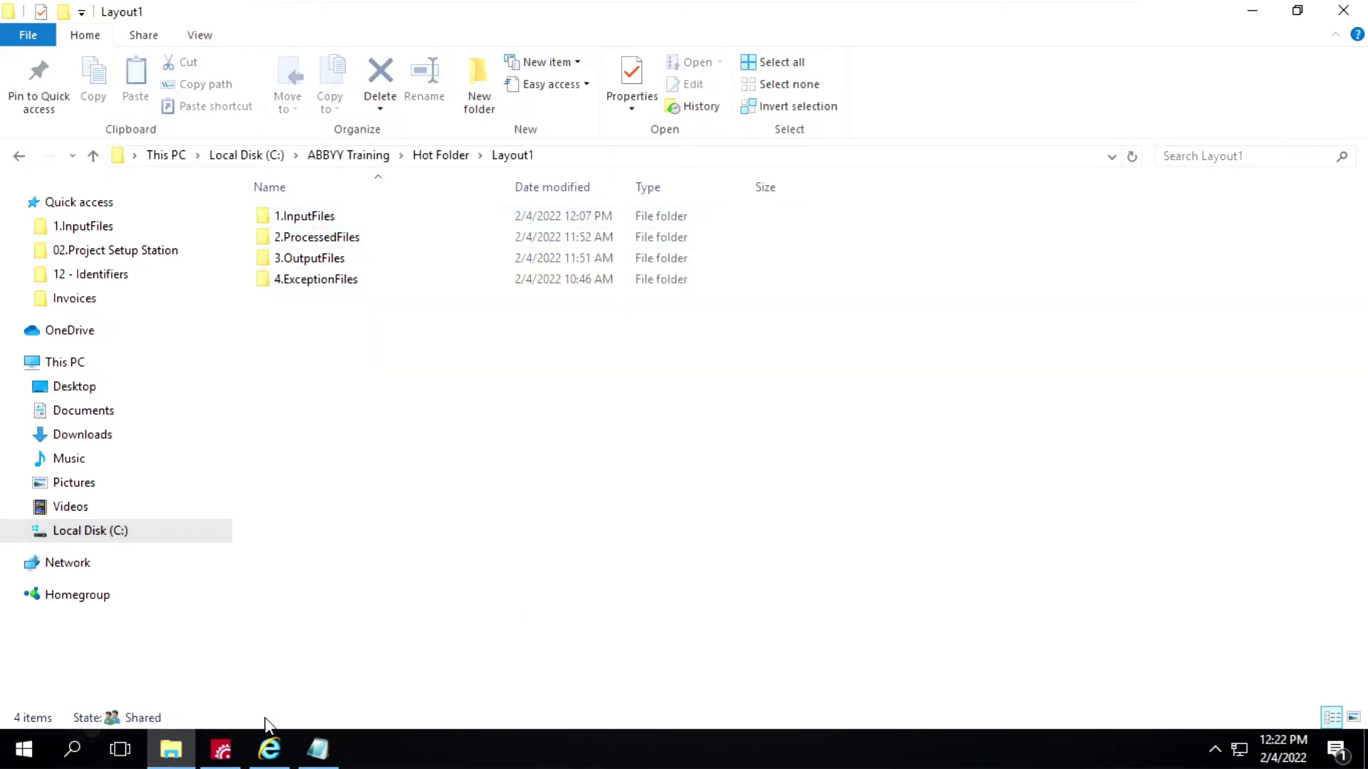
Switch to the FlexiCapture Project Setup Station and start a new image import profile for the Layout1 project.
left_click(223, 751)
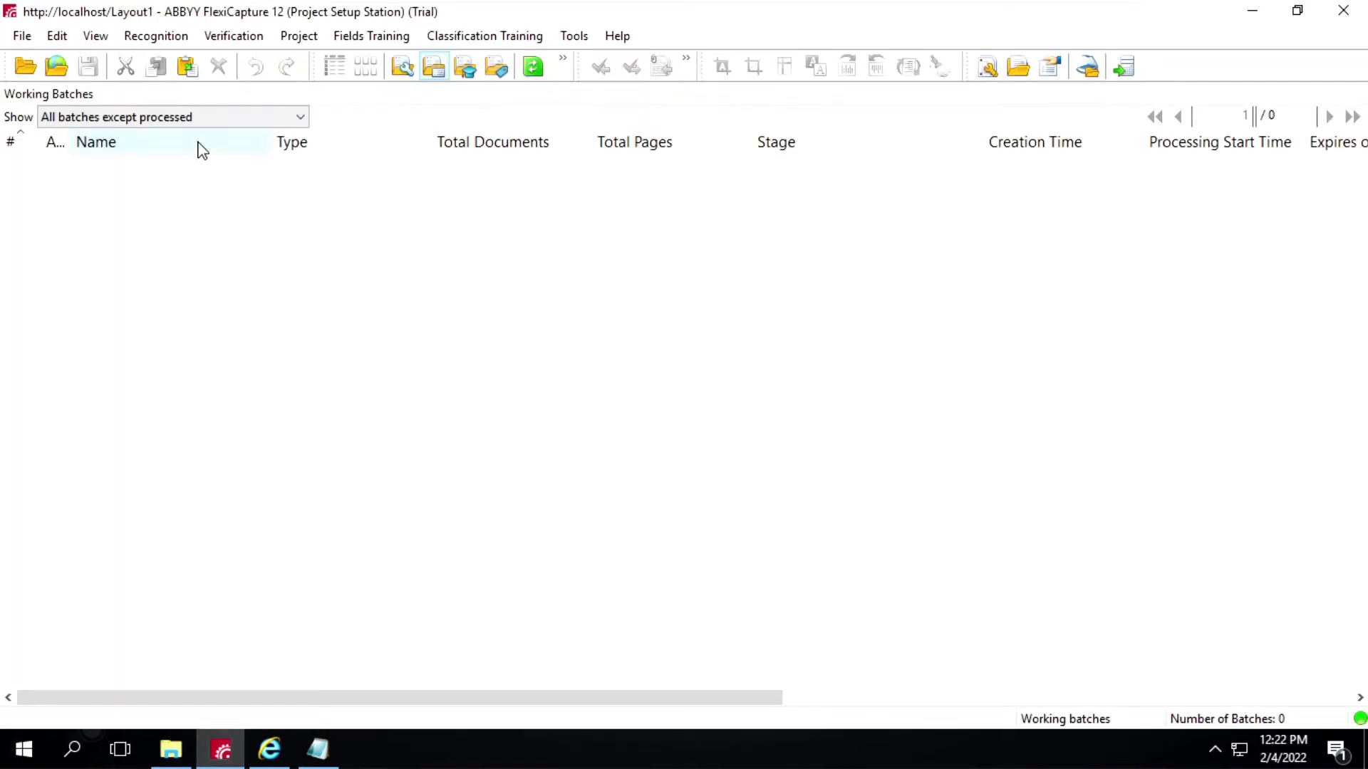
left_click(294, 36)
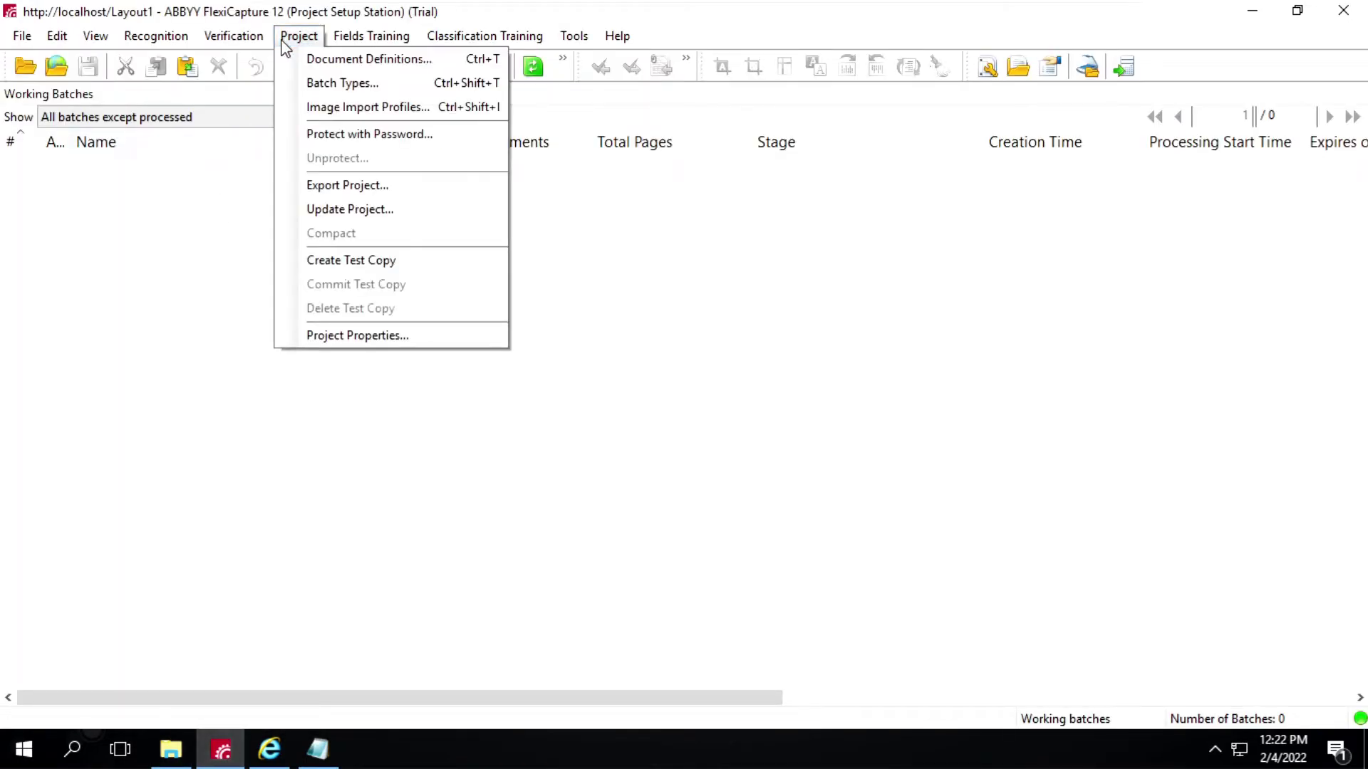
left_click(317, 108)
left_click(850, 242)
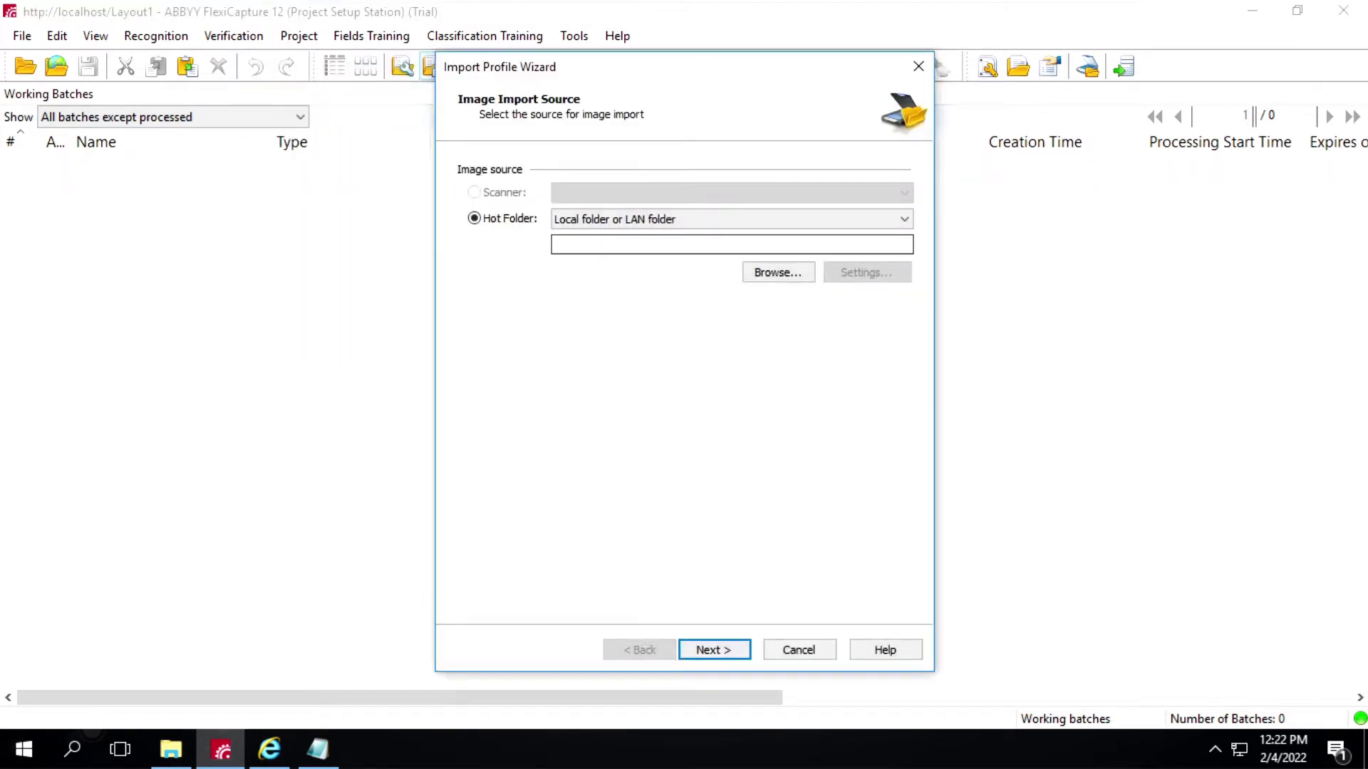
Set the import source to the local or LAN hot folder \\FC12-VM\Hot Folder\Layout1\1.InputFiles and continue to the image loading options.
left_click(604, 220)
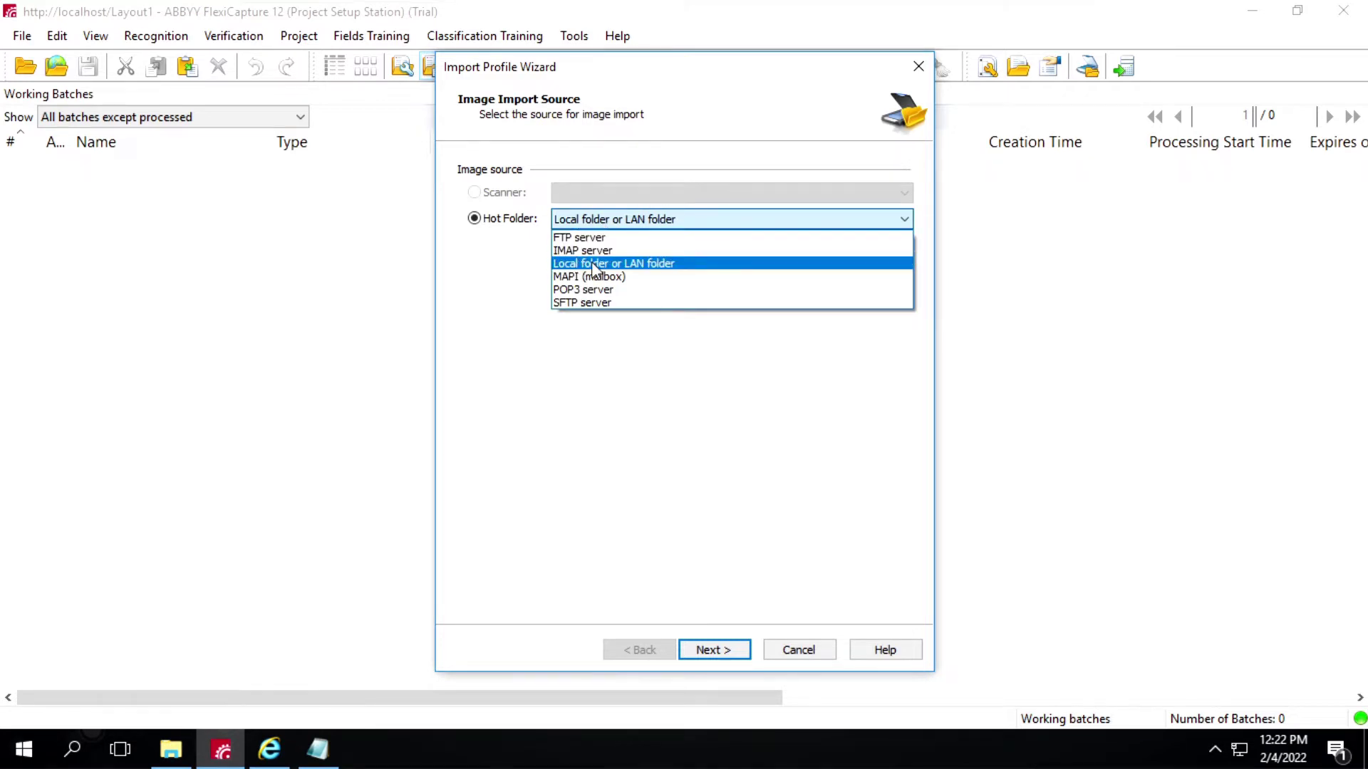
left_click(647, 268)
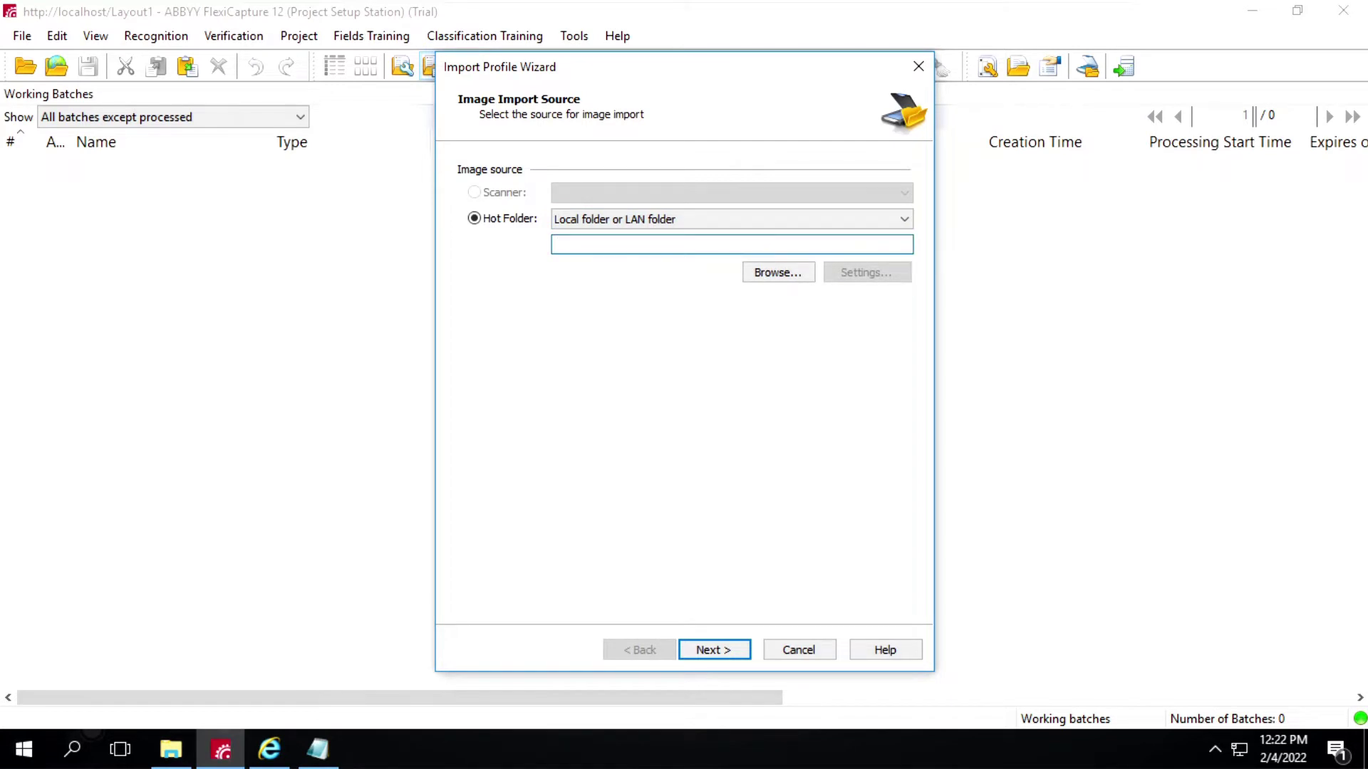
left_click(318, 749)
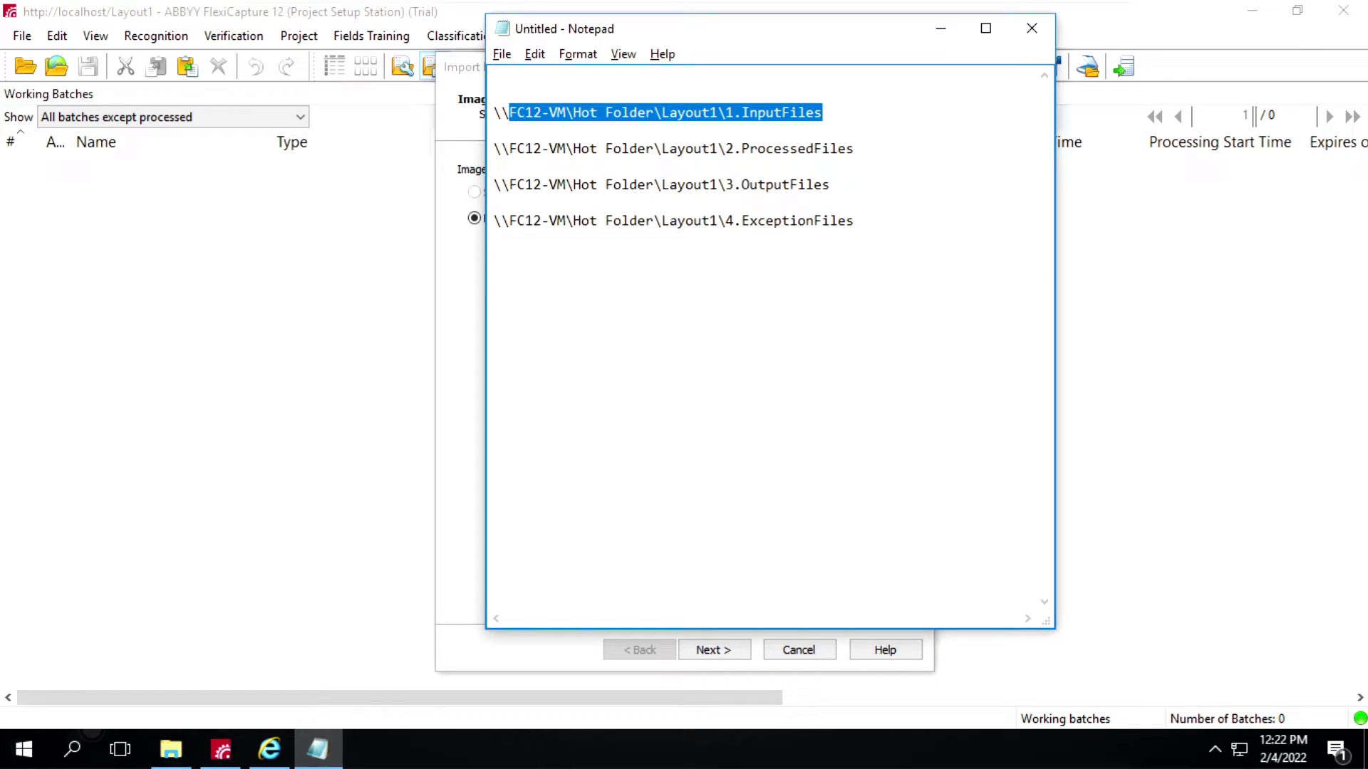
left_click(941, 29)
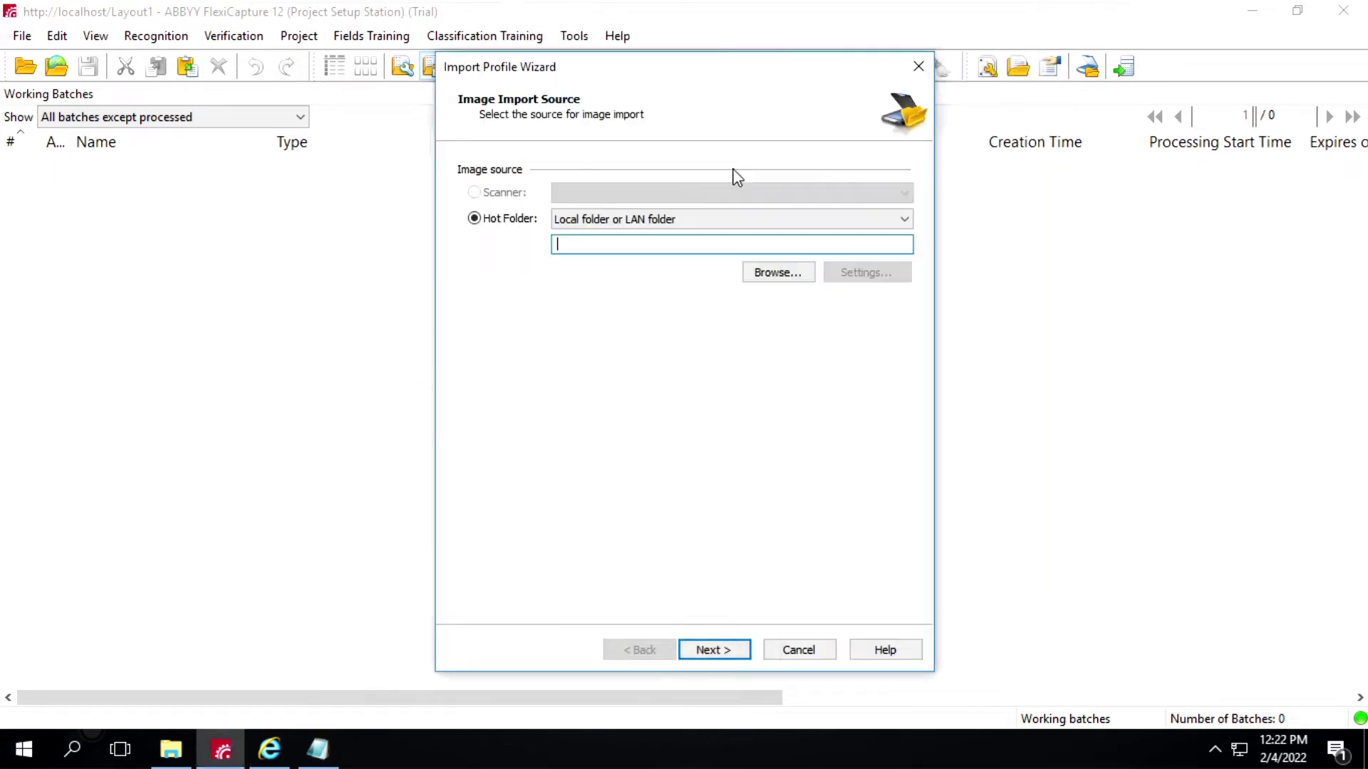
type("FC12-VM\\Hot Folder\\Layout1\\1.InputFiles")
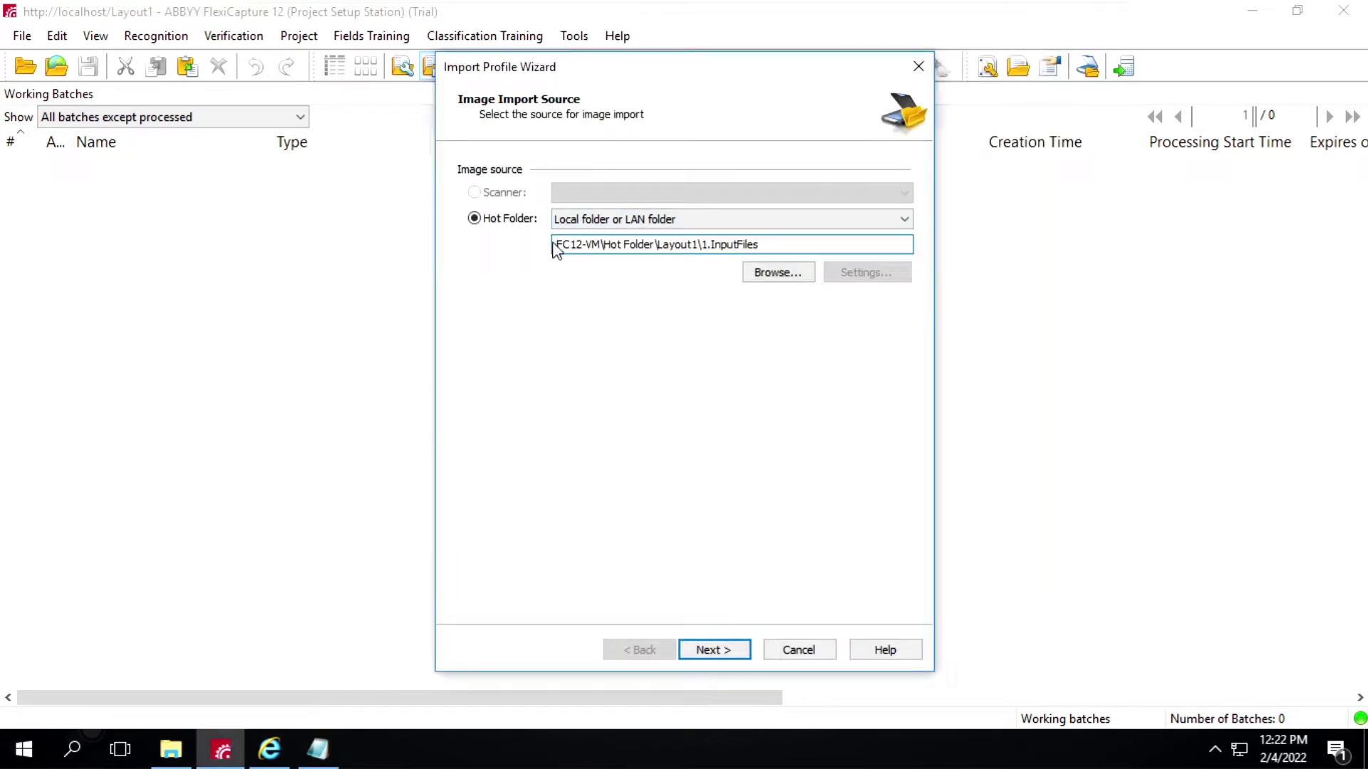
key("Home")
type("\\\\")
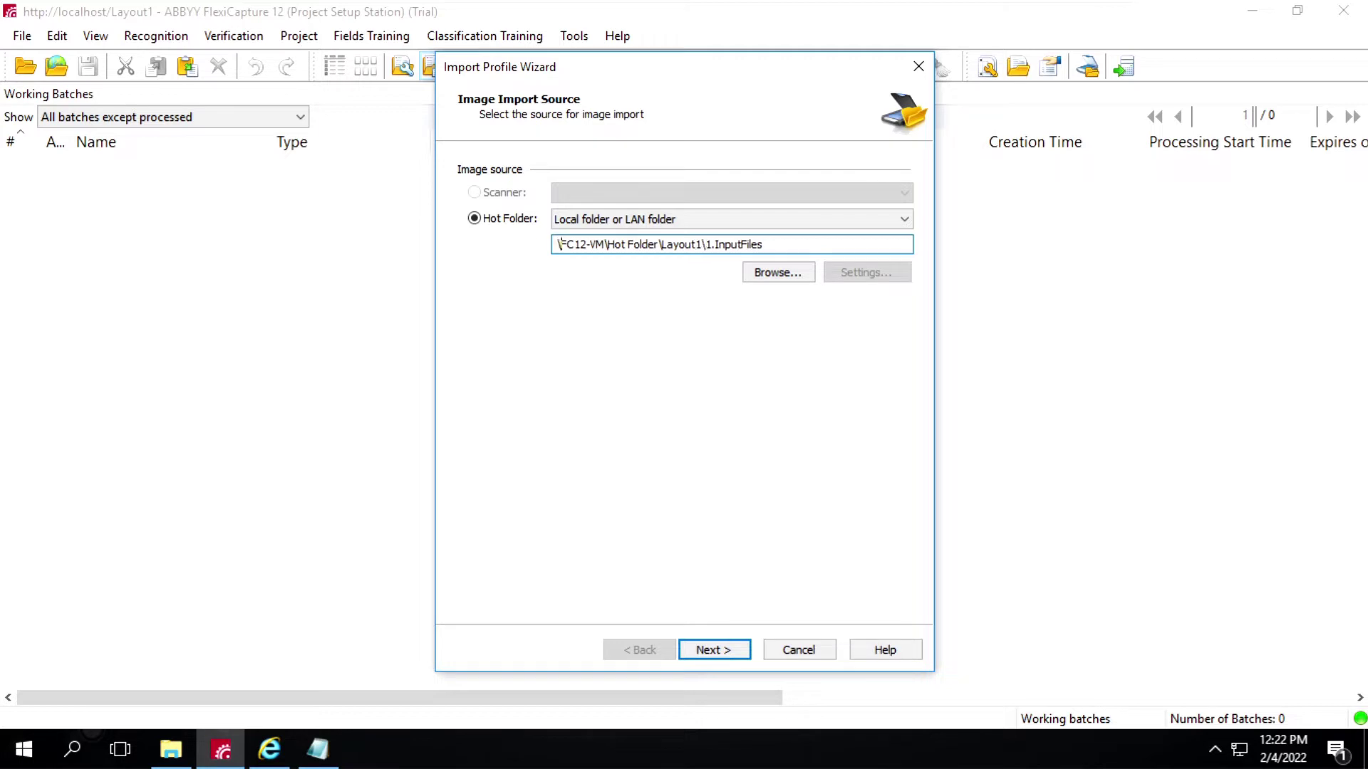
left_click(713, 650)
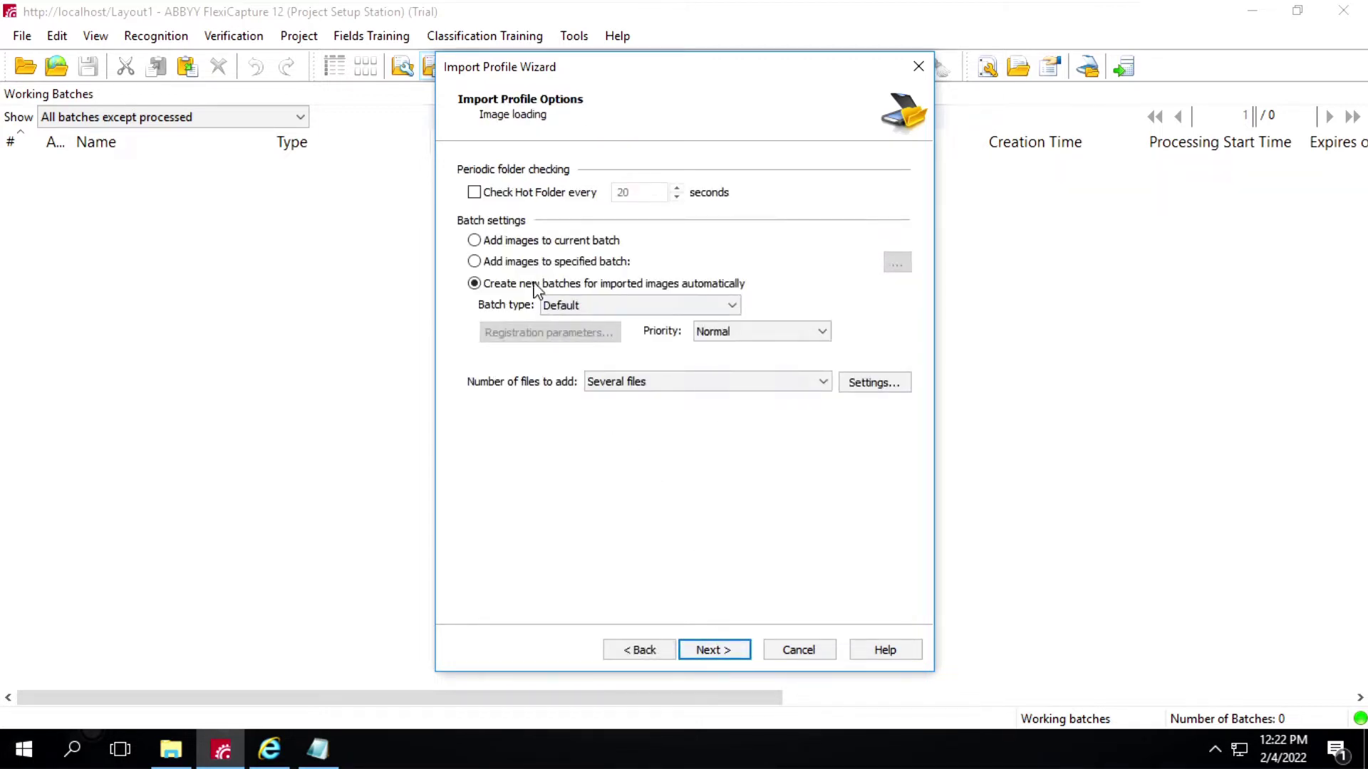
Enable Hot Folder checking every 20 seconds, keep the default batch and file-count settings, and accept the default image processing options.
left_click(474, 194)
left_click(866, 384)
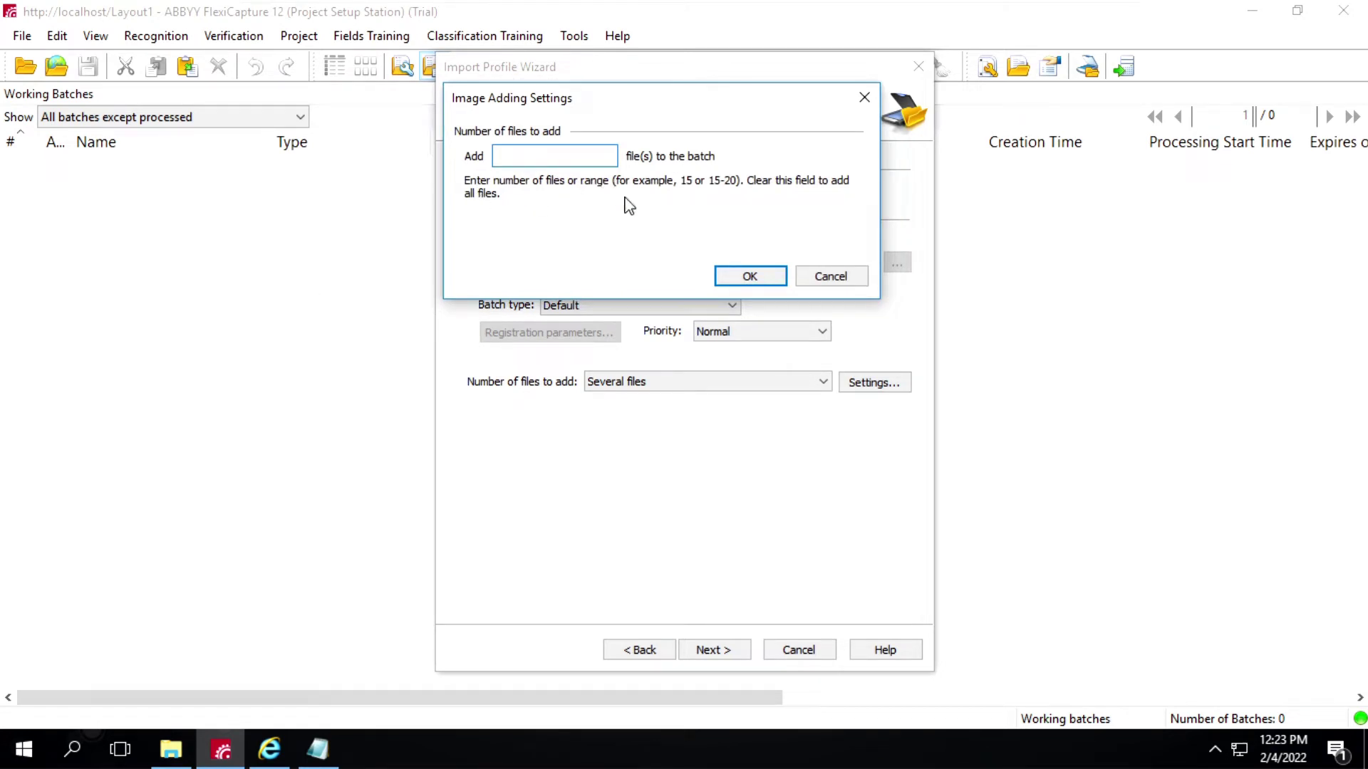
left_click(846, 280)
left_click(713, 649)
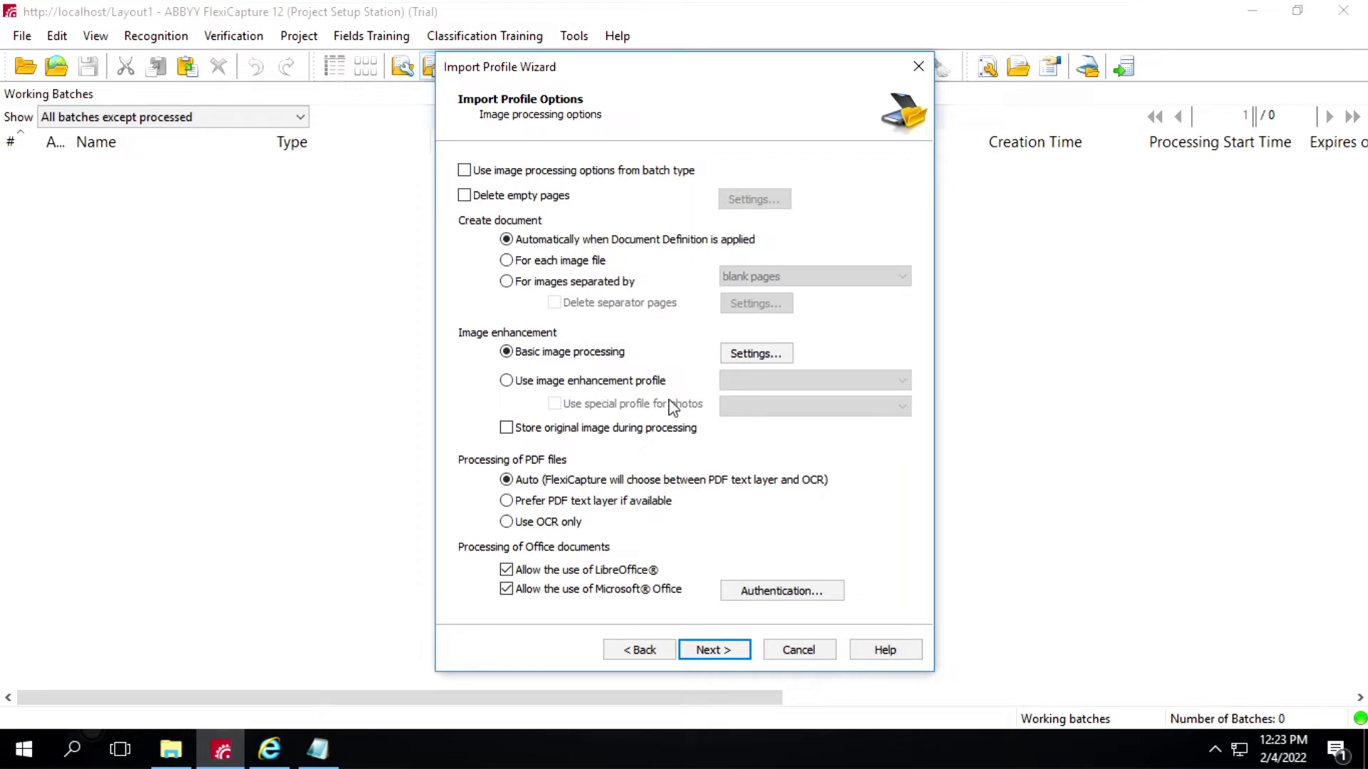
left_click(725, 654)
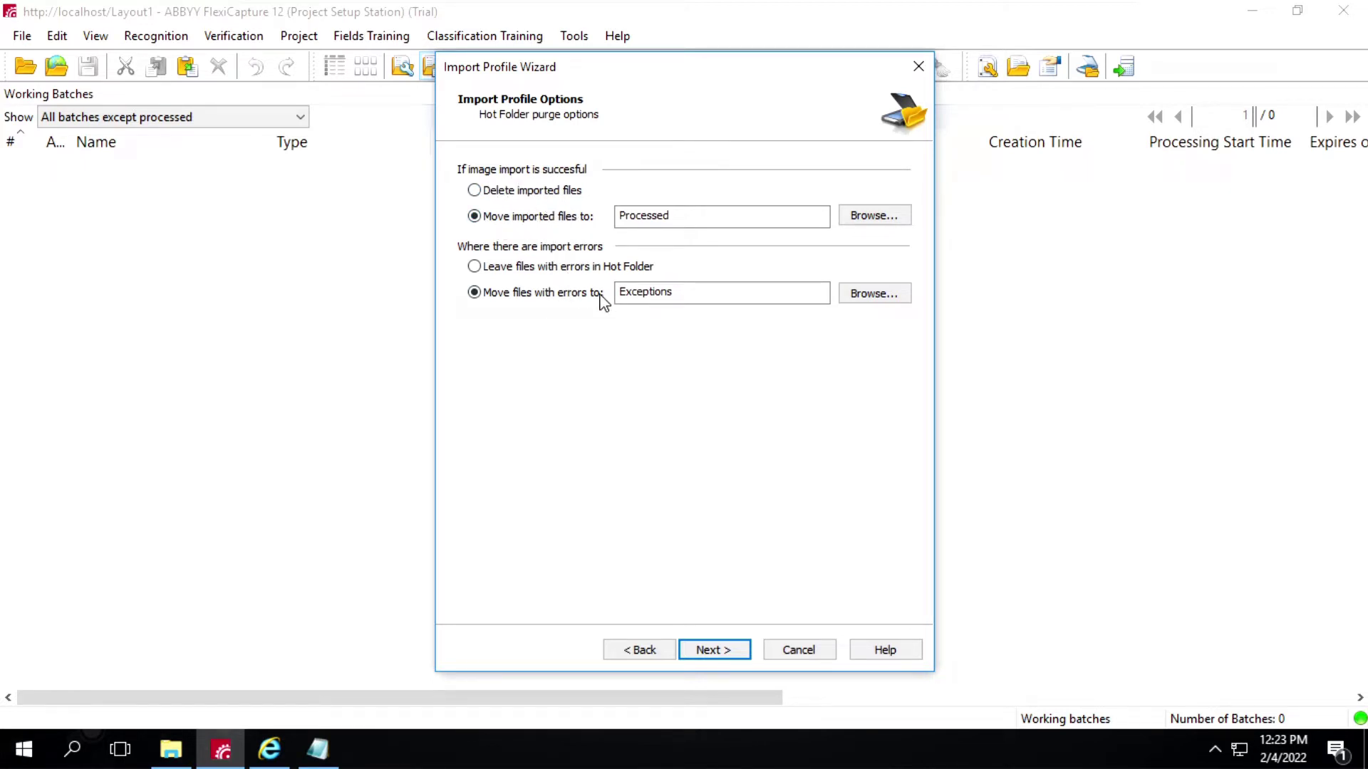
Set the destination for successfully imported files to \\FC12-VM\Hot Folder\Layout1\2.ProcessedFiles, copying the path from the Notepad list.
left_click(318, 749)
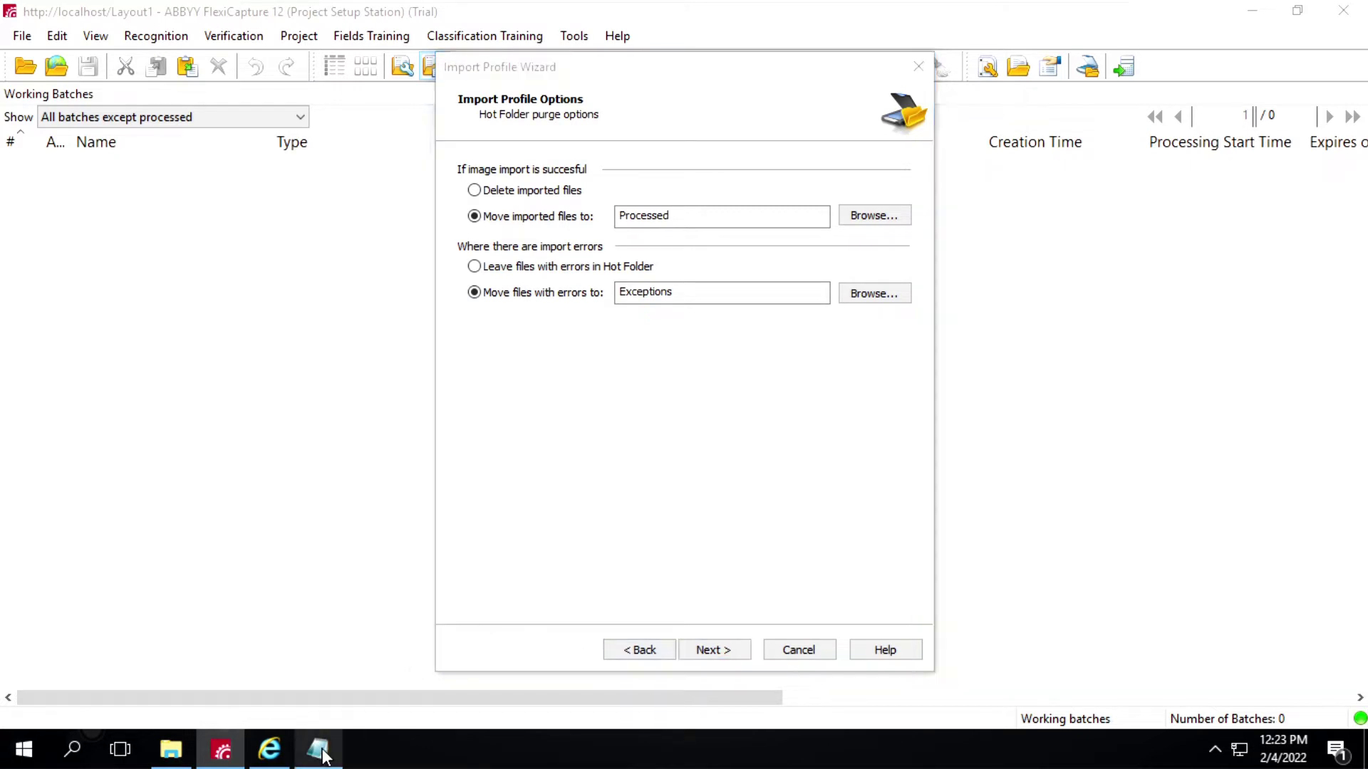
left_click_drag(854, 148, 492, 148)
key("ctrl+c")
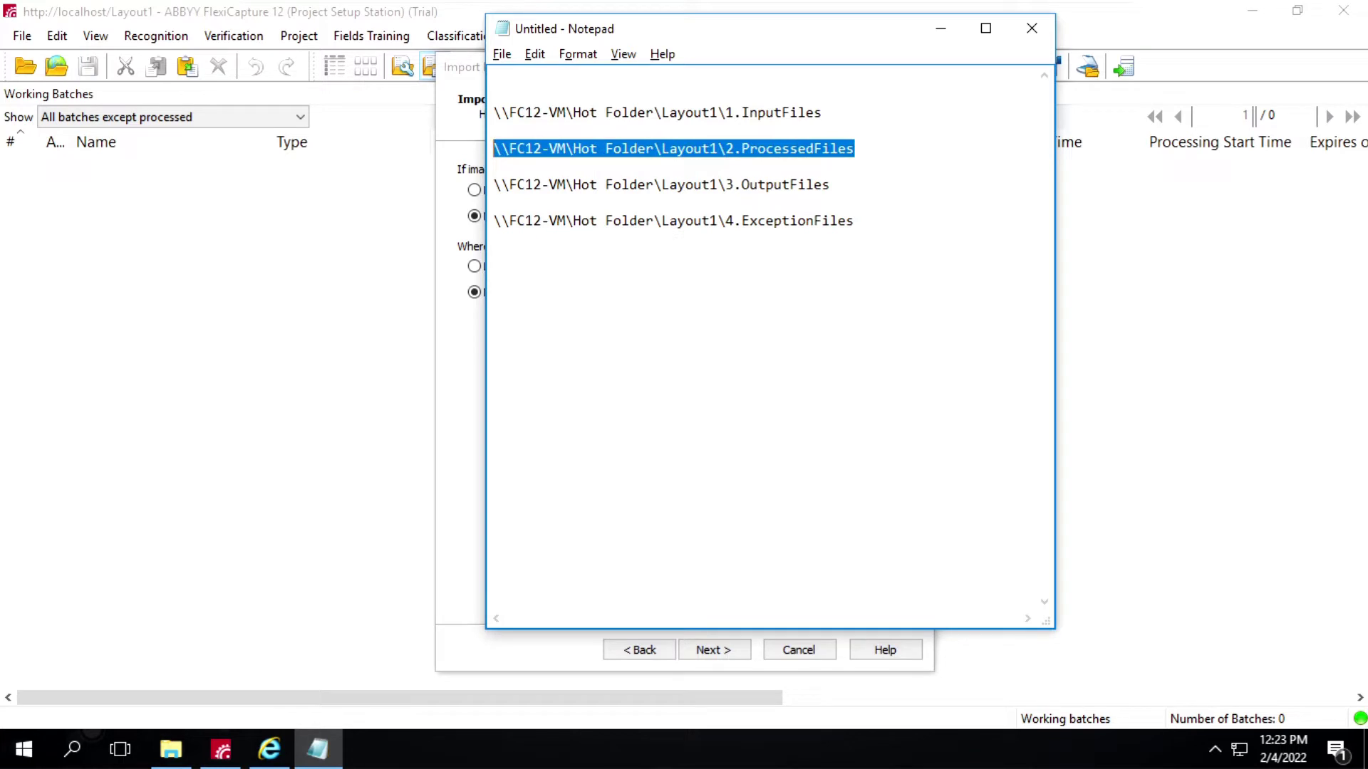
left_click(458, 138)
left_click_drag(673, 215, 620, 215)
key("ctrl+v")
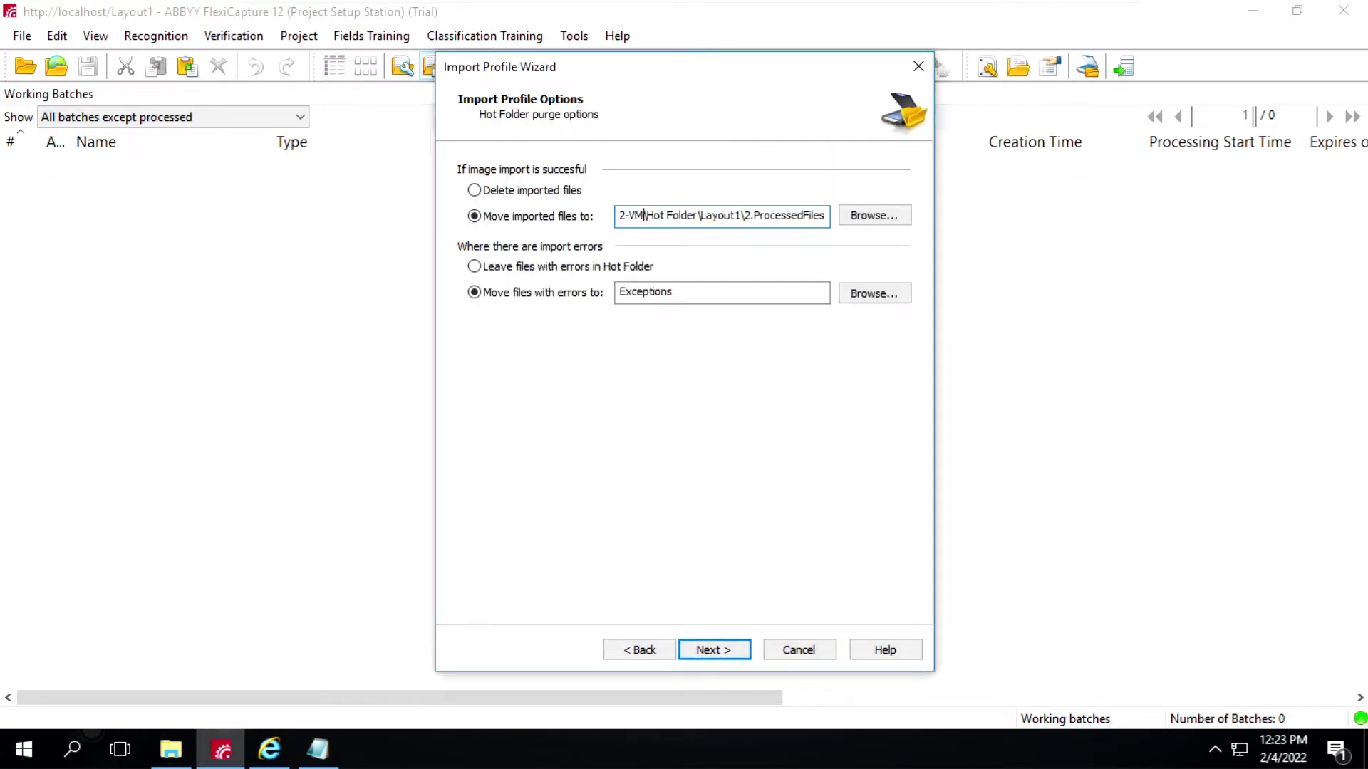
key("Home")
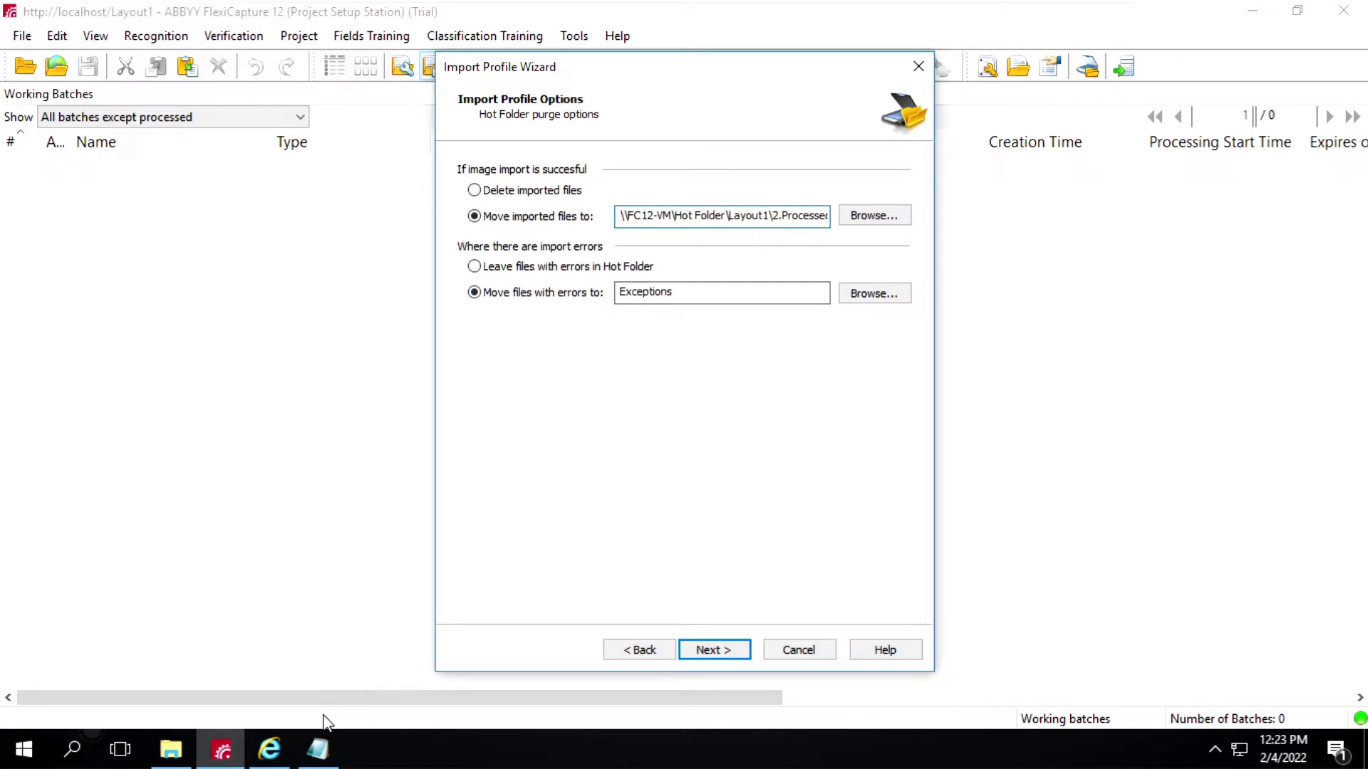
Set the destination for files with import errors to \\FC12-VM\Hot Folder\Layout1\4.ExceptionFiles from the Notepad list and continue to the profile name.
left_click(318, 751)
left_click_drag(854, 221, 426, 232)
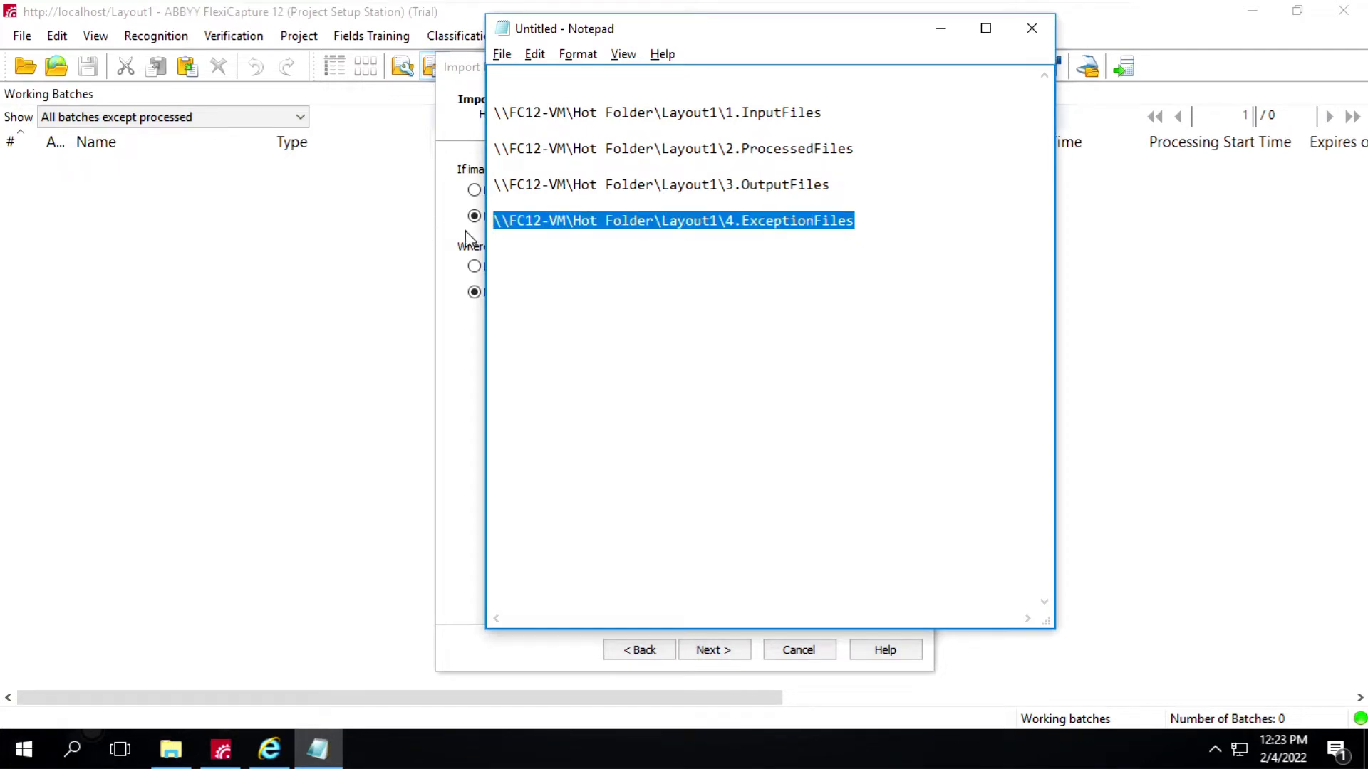
left_click(468, 128)
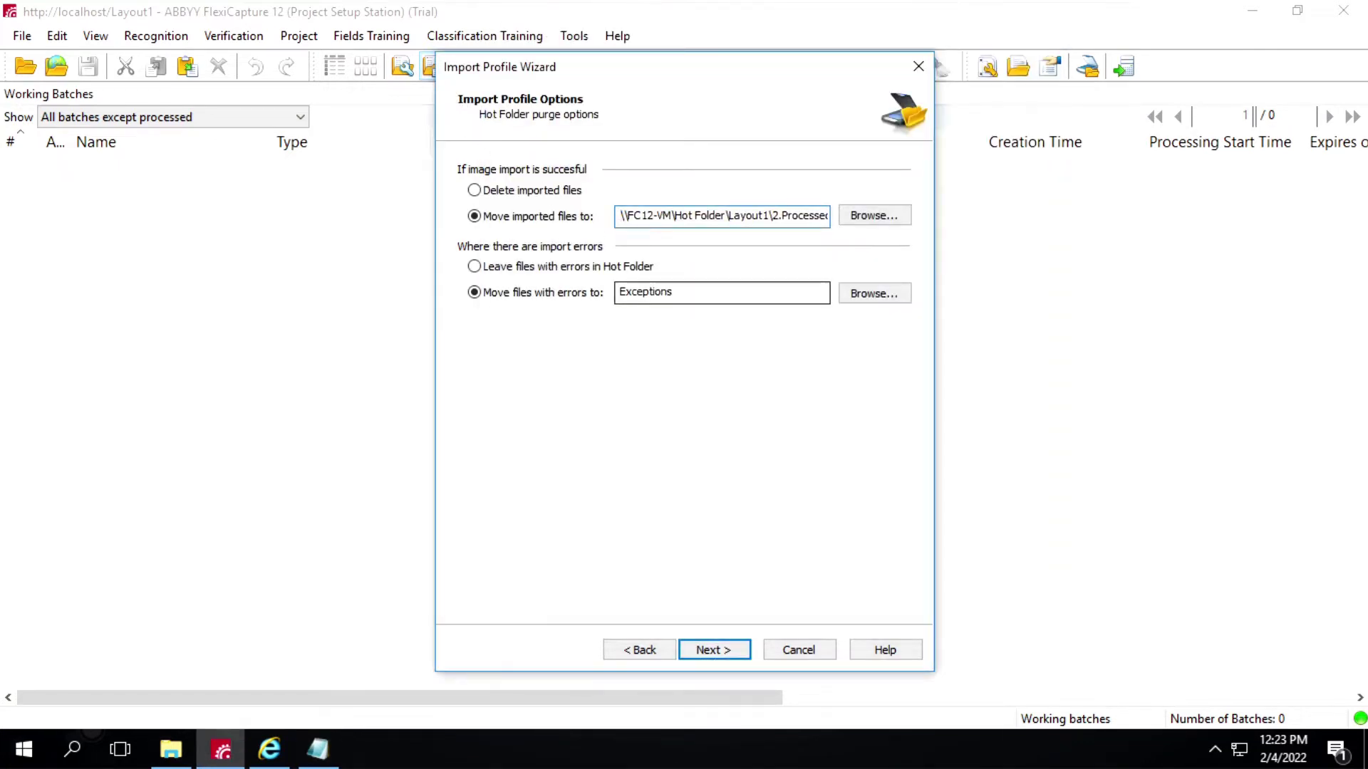
left_click_drag(692, 298, 538, 299)
key("ctrl+v")
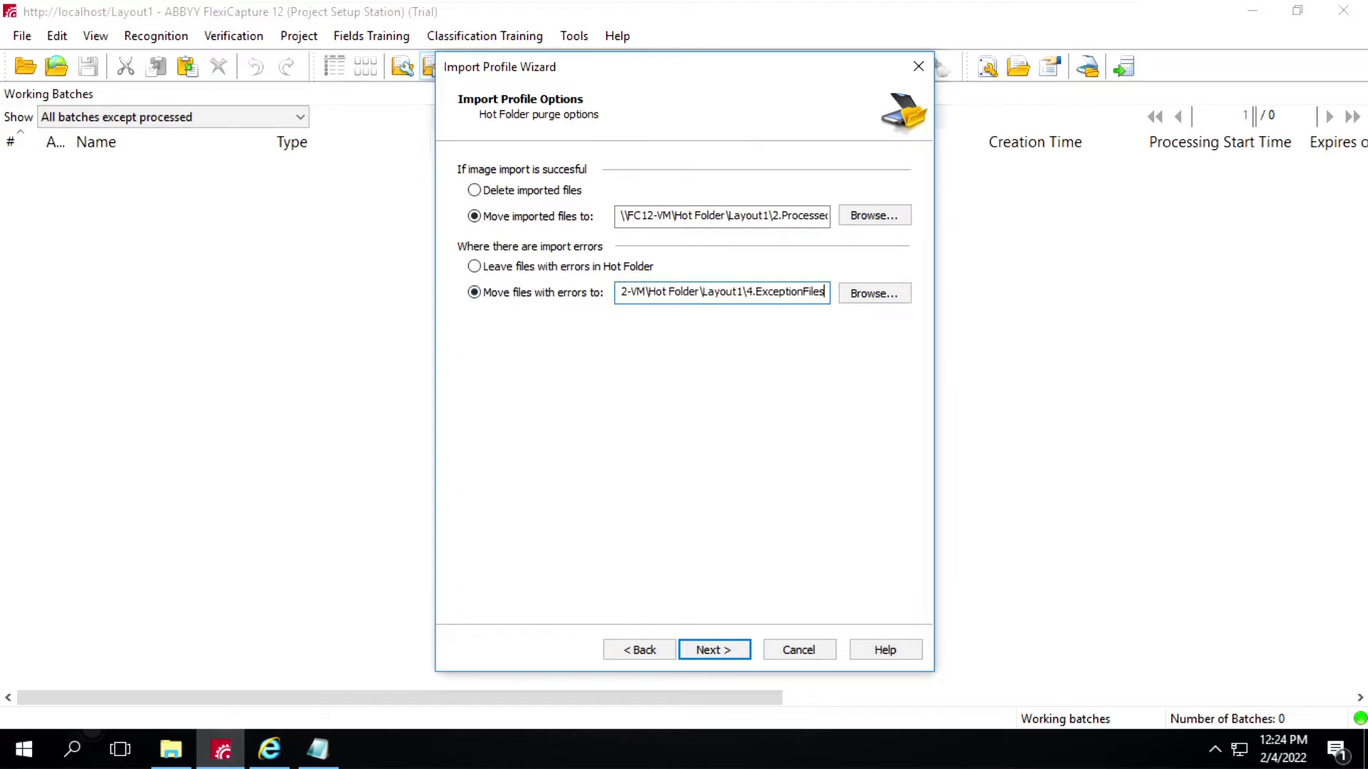
left_click_drag(671, 292, 619, 293)
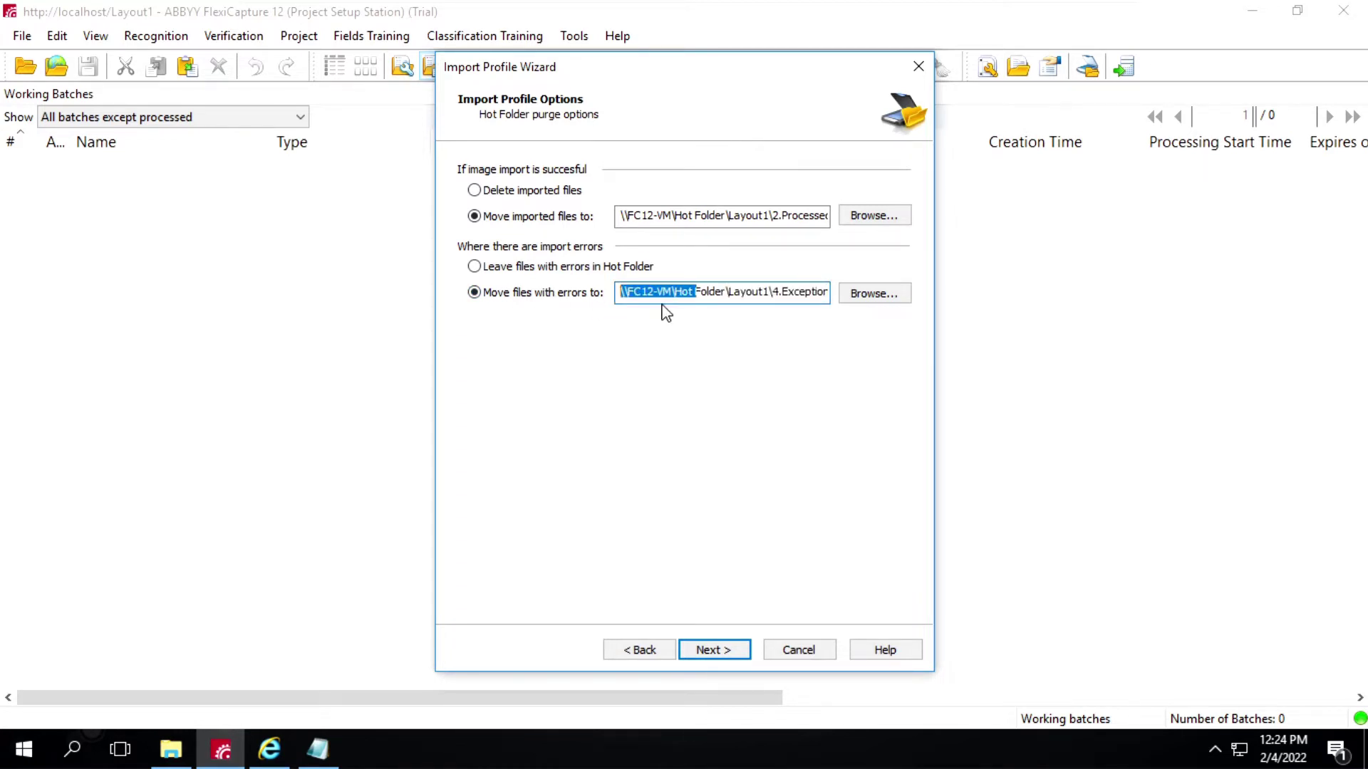
left_click(620, 293)
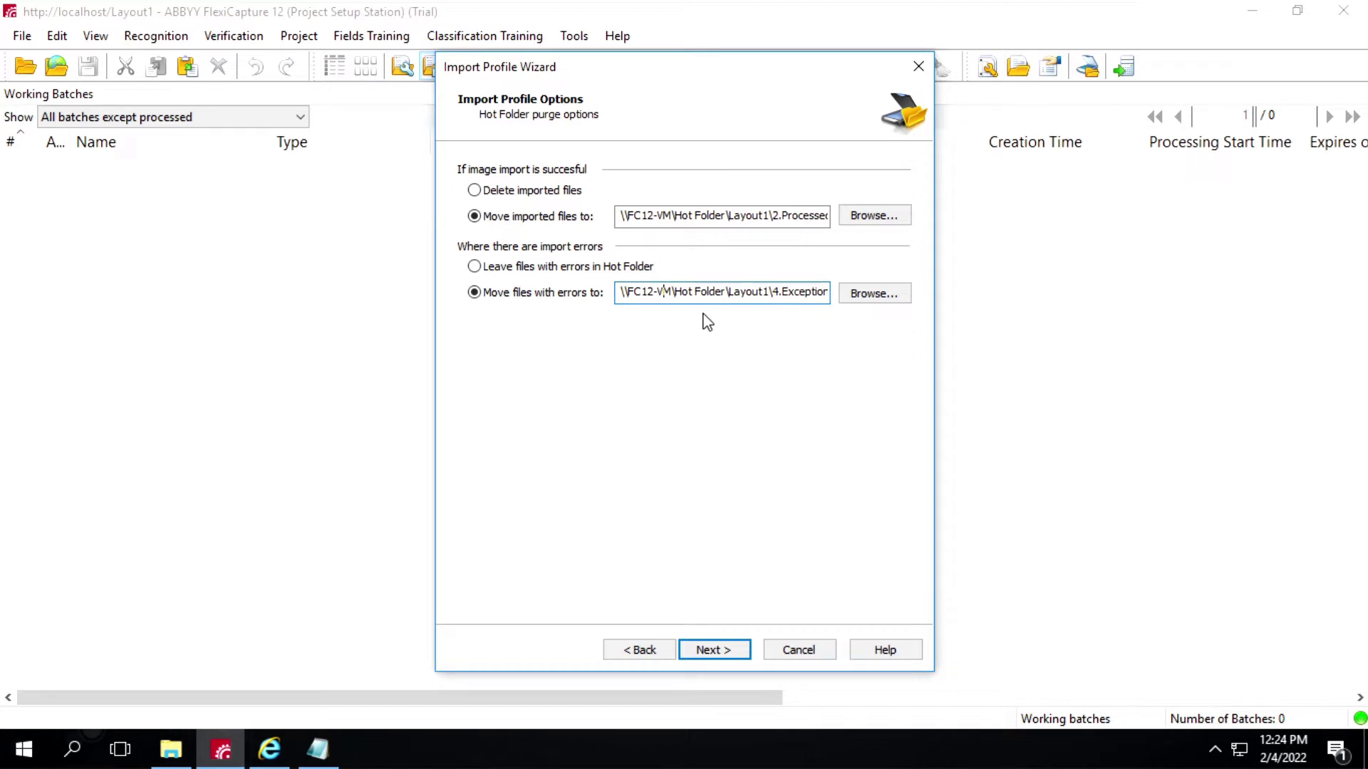
left_click(714, 652)
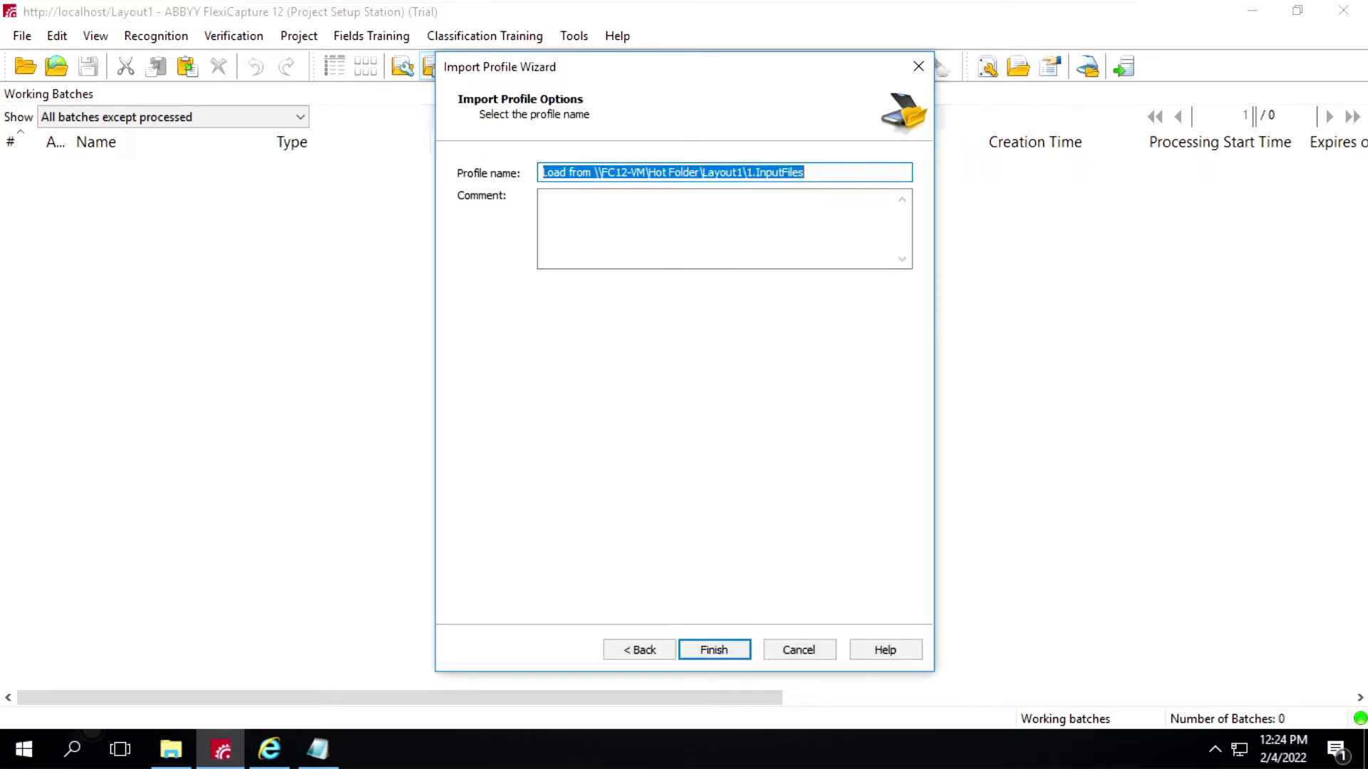
Name the import profile HotFolder1, finish the wizard, and close the list of import profiles.
type("H")
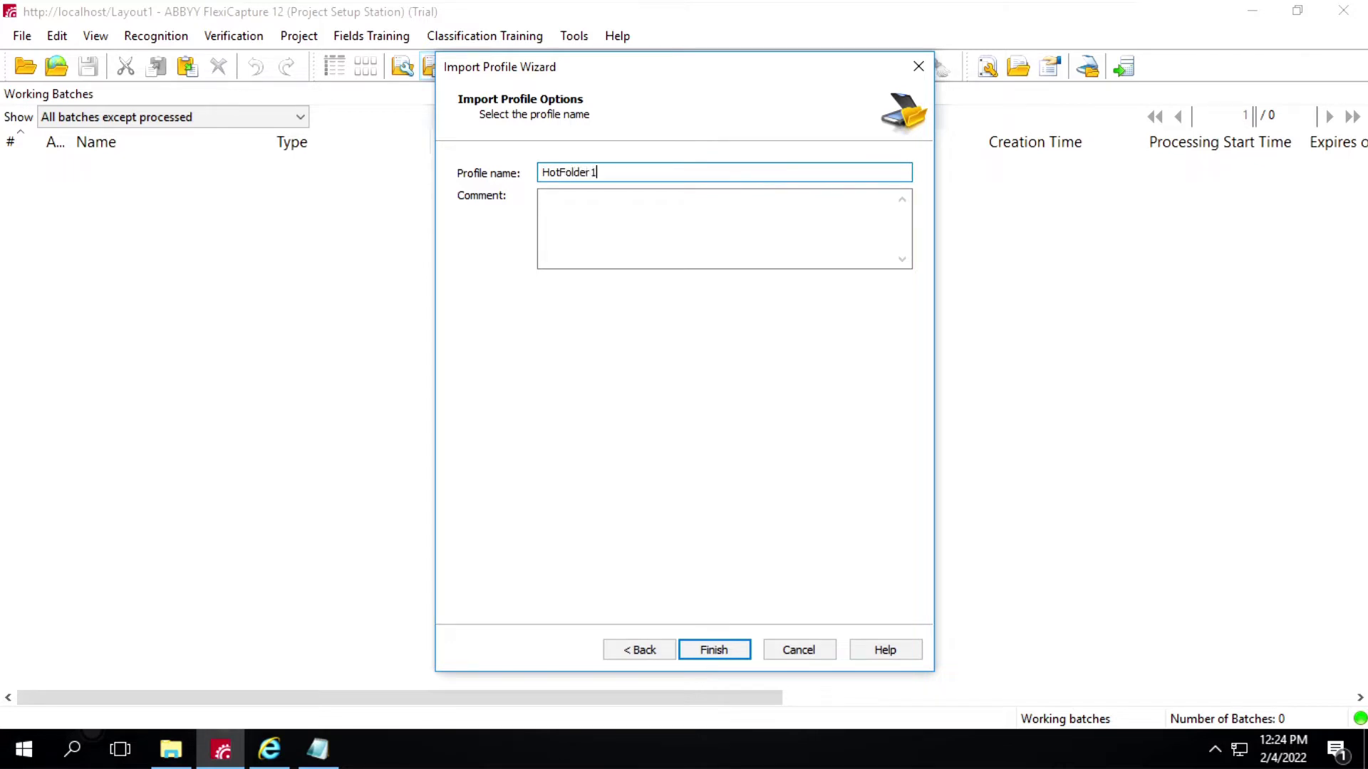
type("otFolder1")
left_click(730, 651)
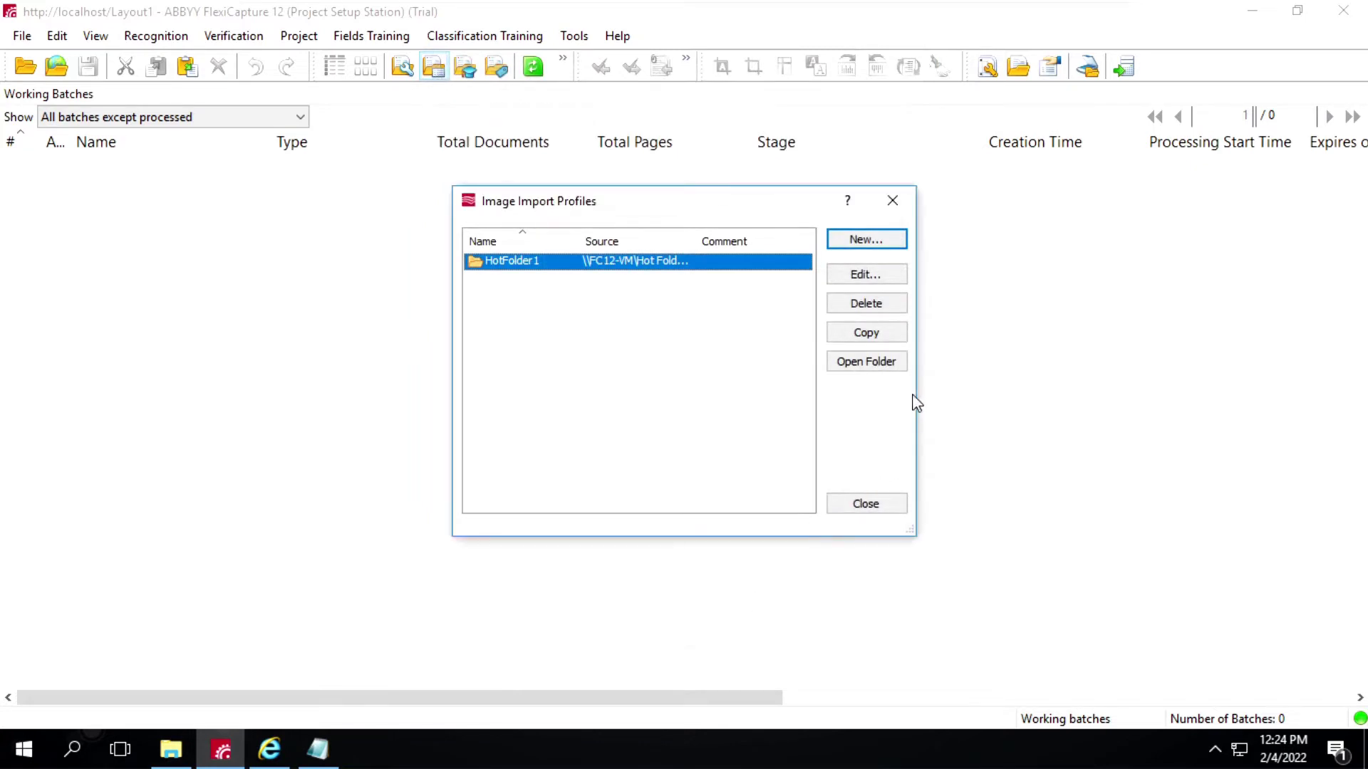
left_click(867, 506)
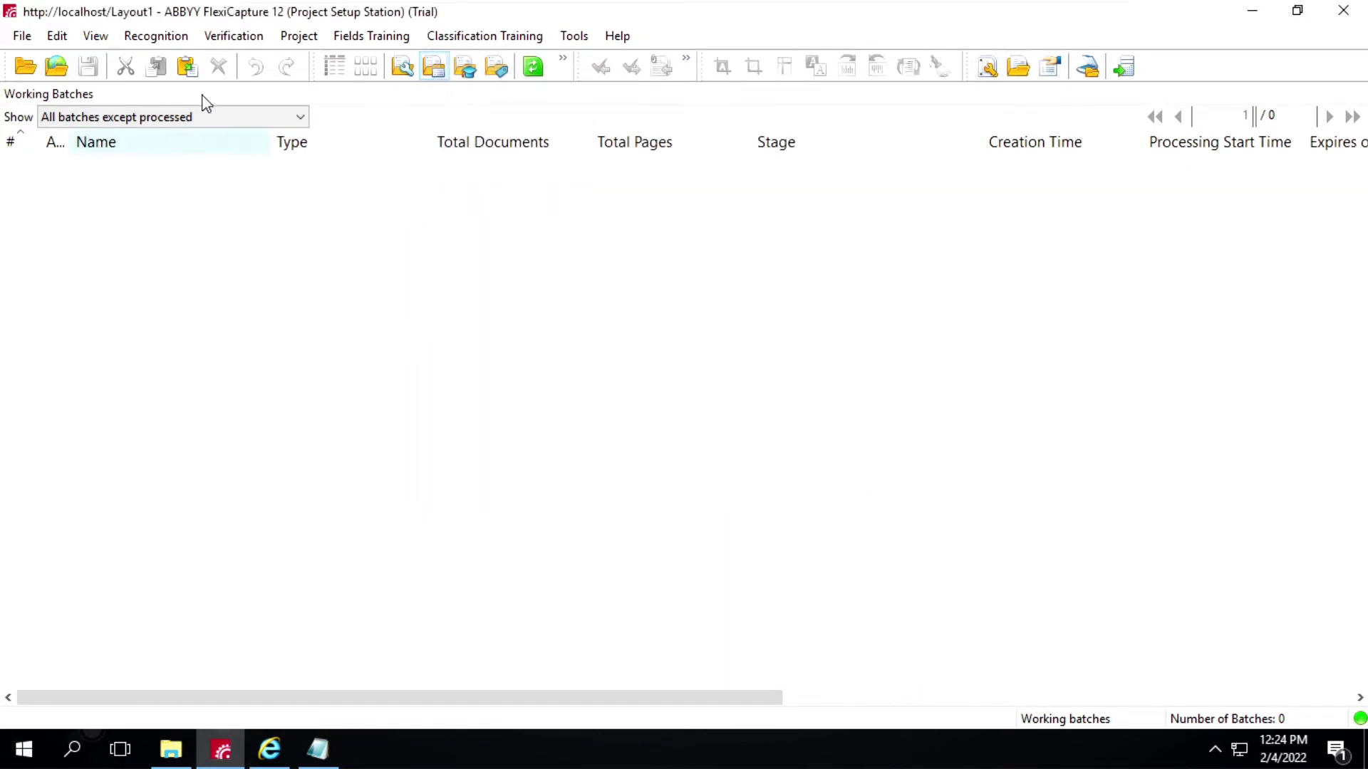
Set the export root path in the Layout1 project properties to \\FC12-VM\Hot Folder\Layout1\3.OutputFiles, copied from Notepad, and apply the change.
left_click(302, 37)
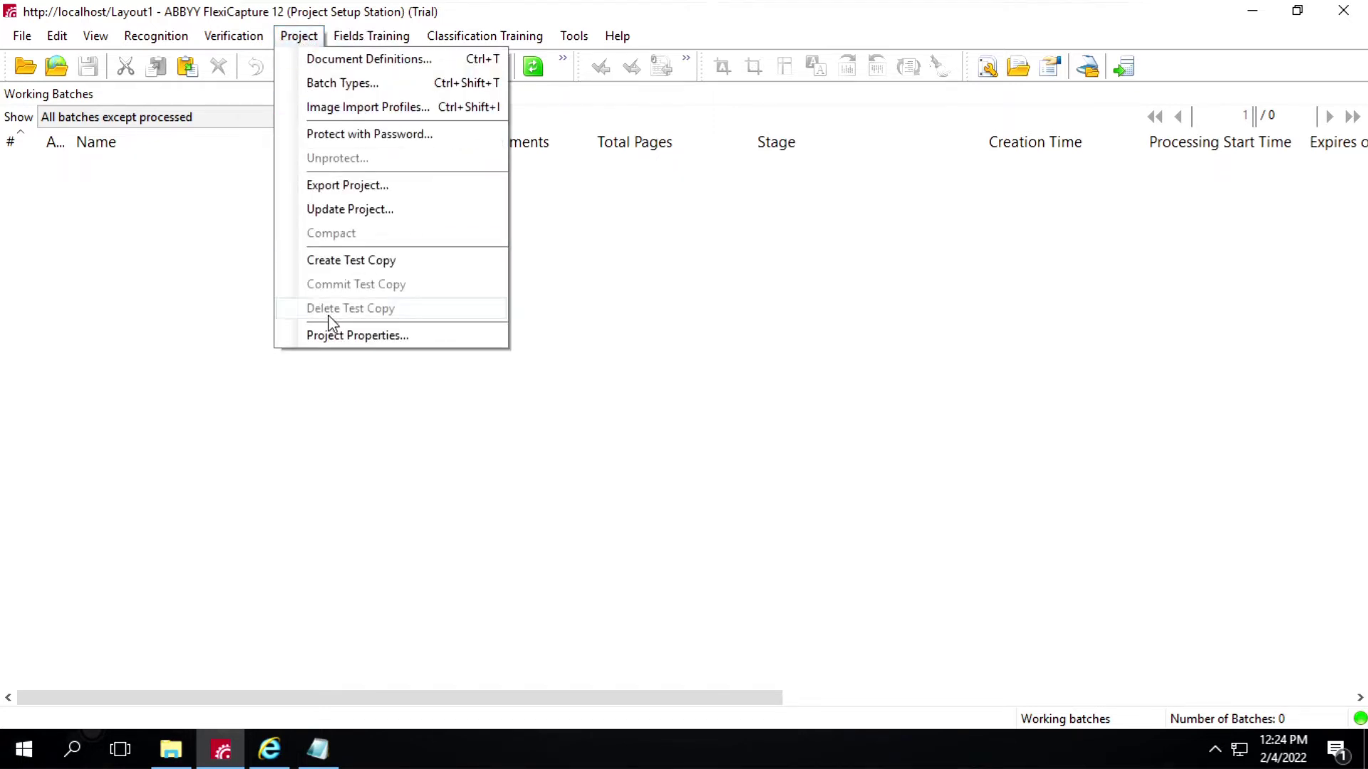
left_click(351, 336)
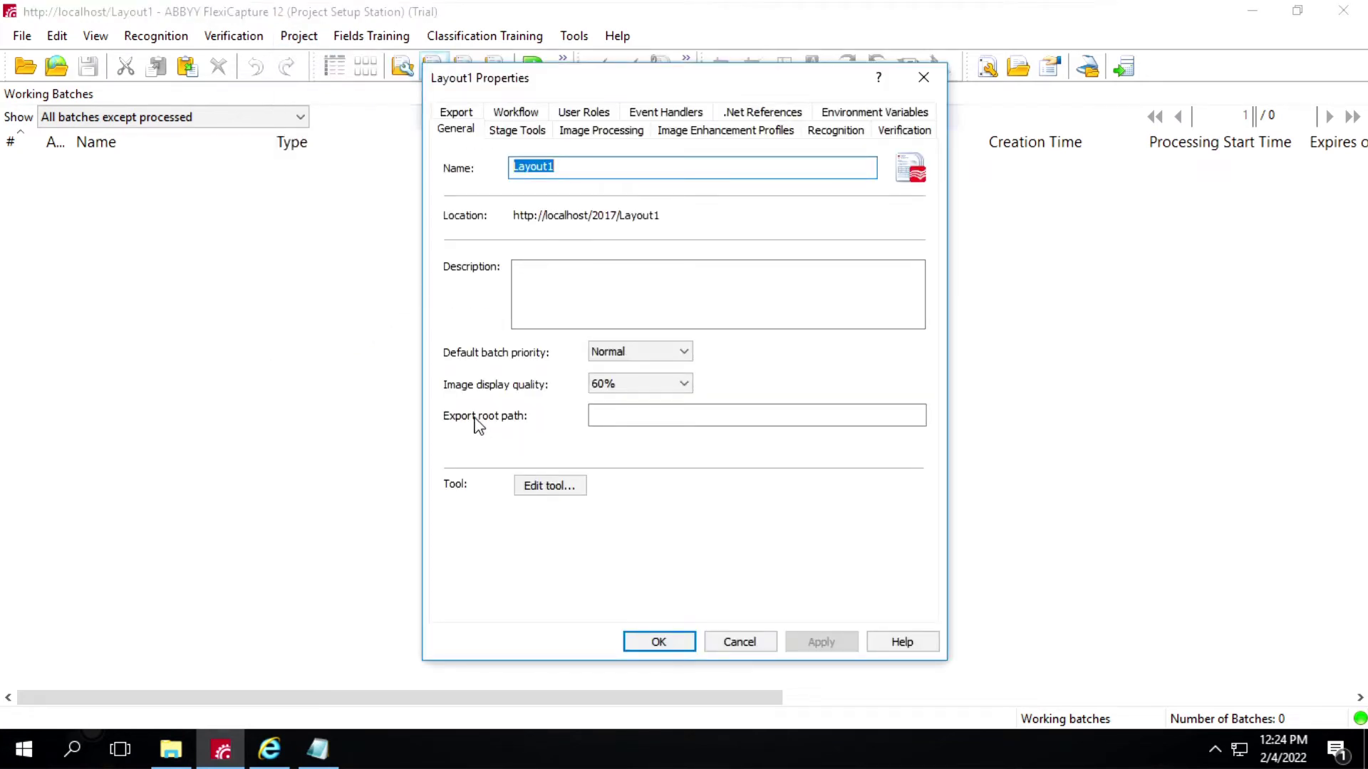
left_click(613, 416)
left_click(314, 744)
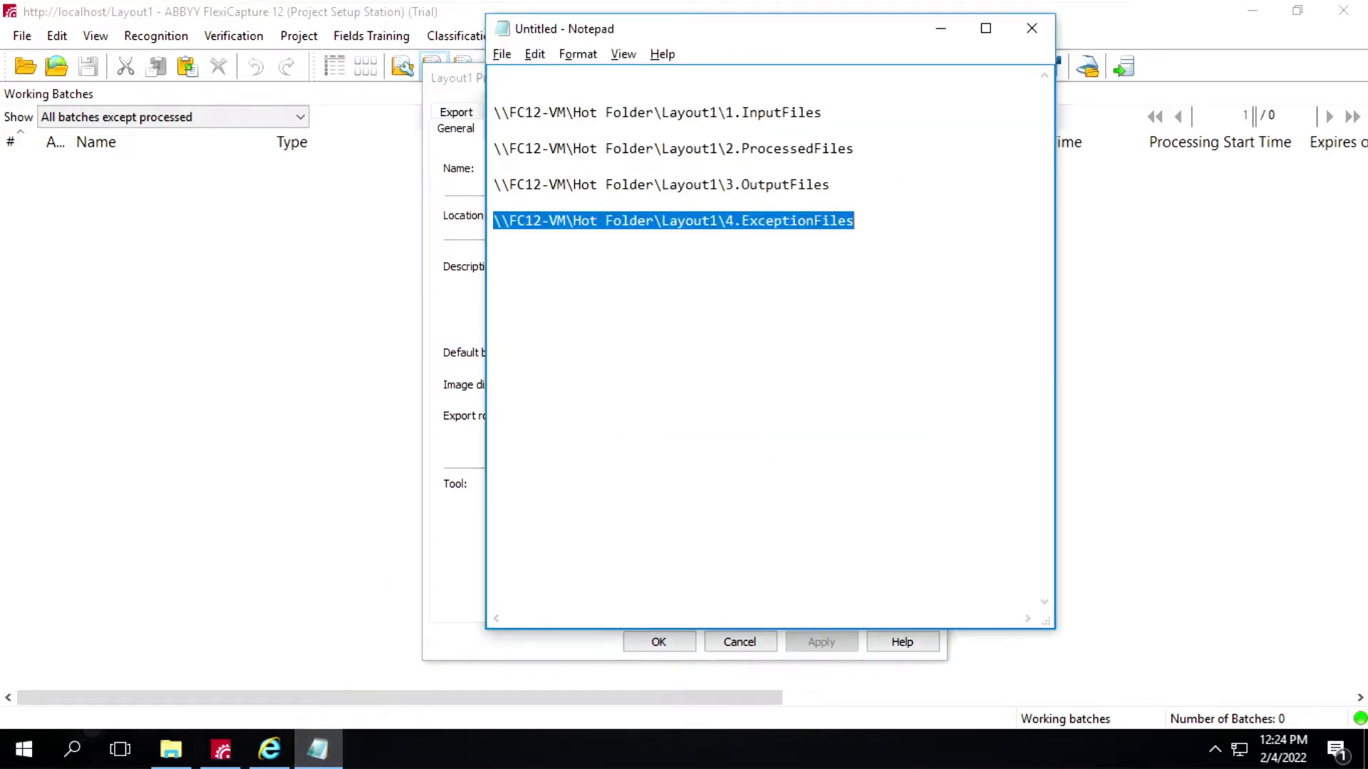
left_click_drag(831, 185, 410, 199)
key("ctrl+c")
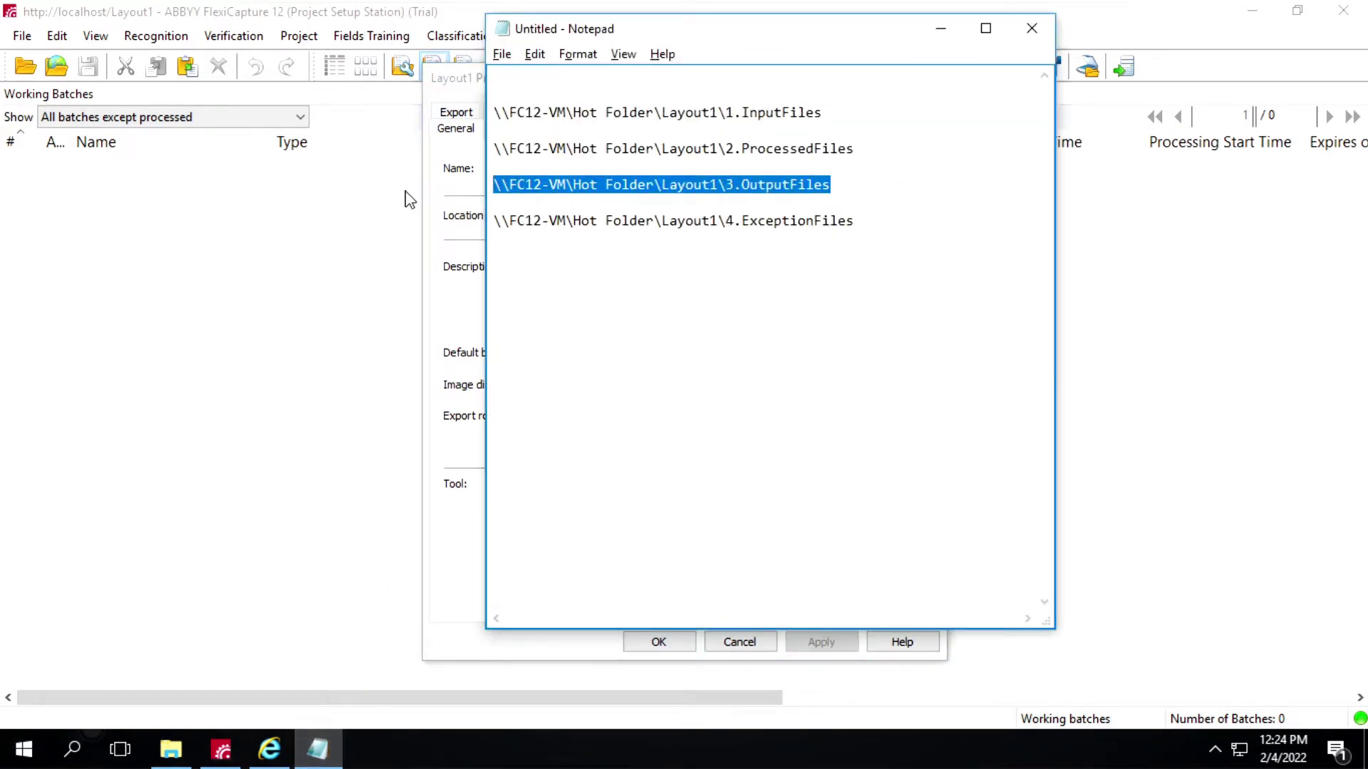
left_click(448, 80)
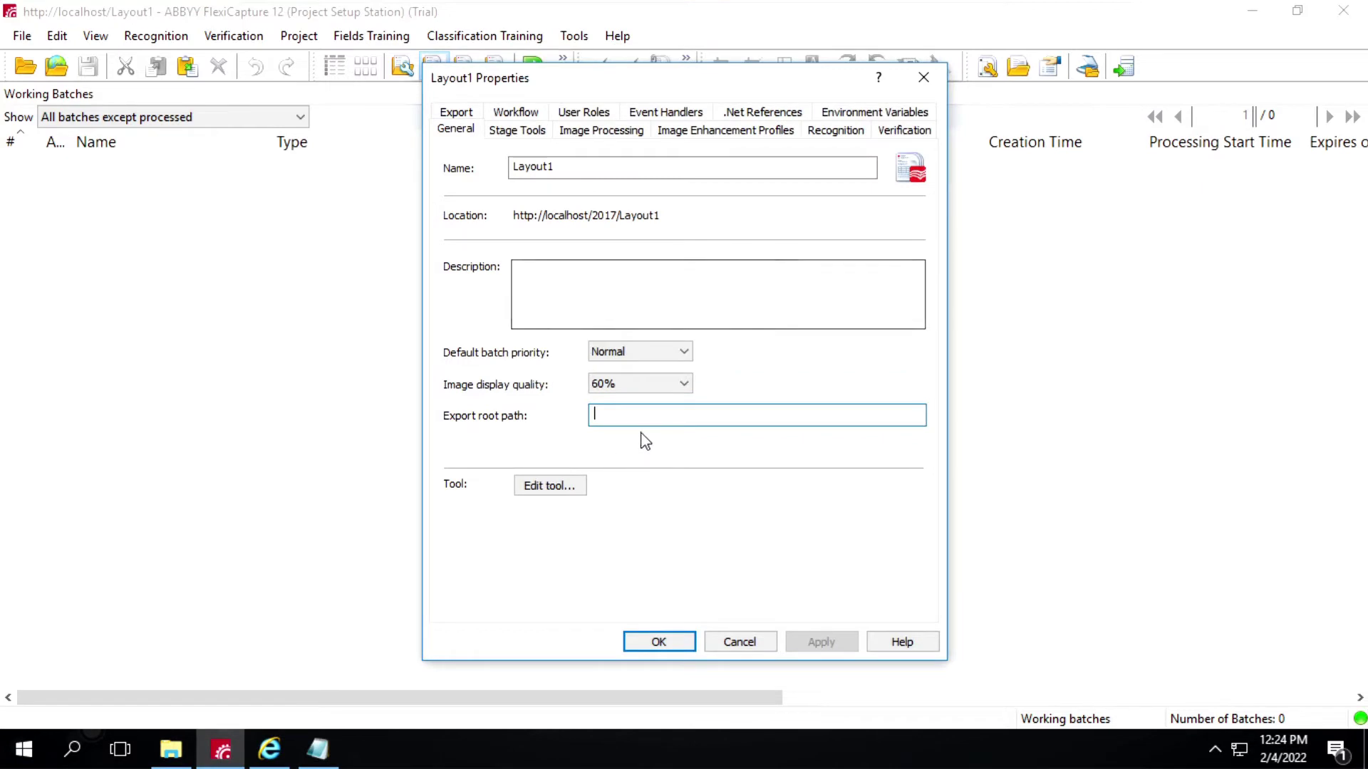
key("ctrl+v")
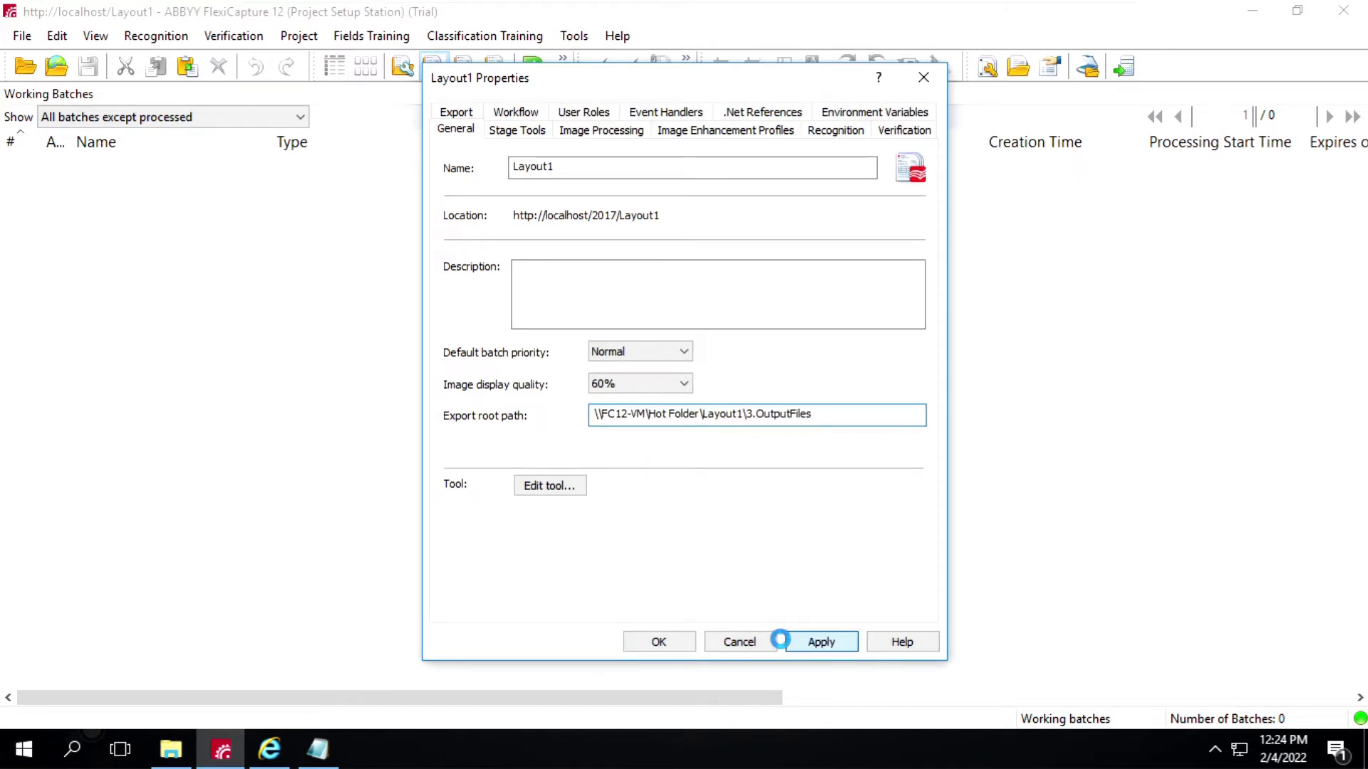
left_click(811, 642)
left_click(659, 645)
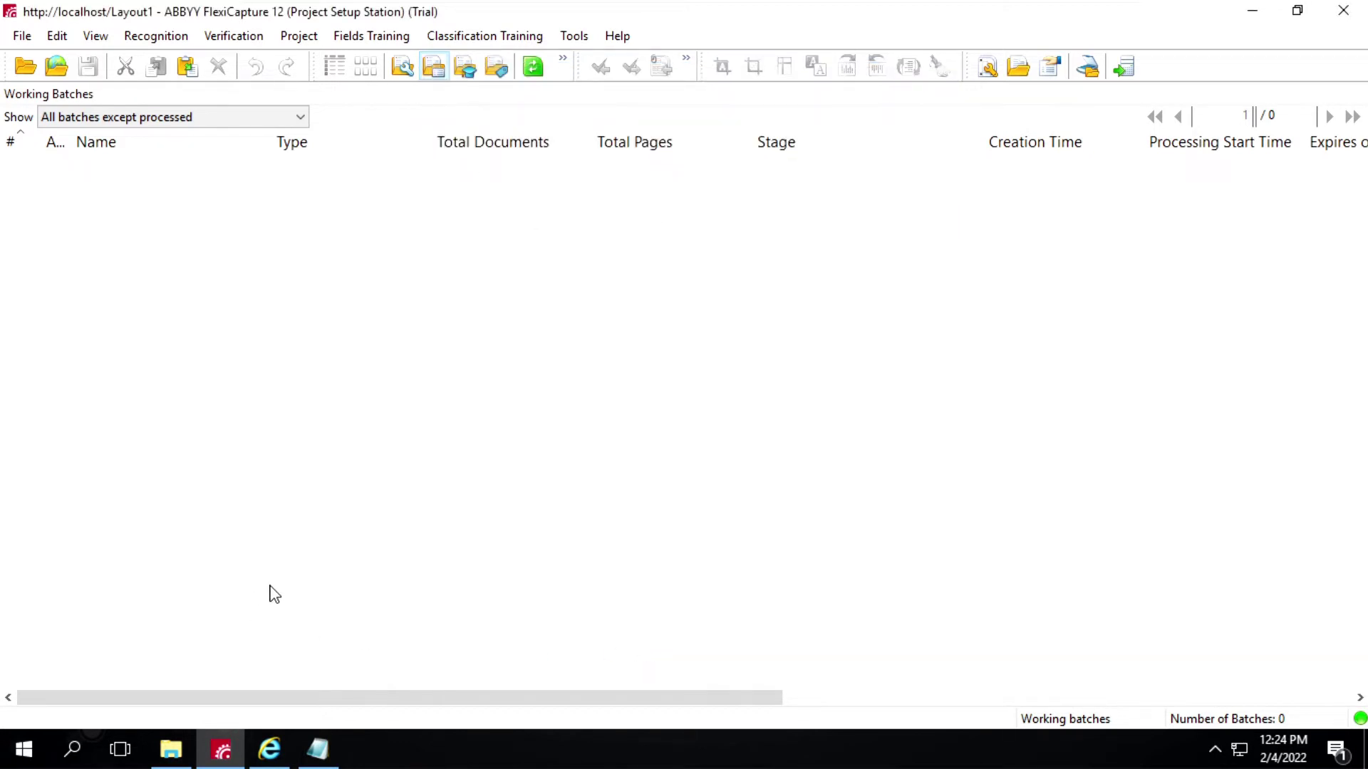
Enable hot folders for the Layout1 project in the Administration & Monitoring web console, and return to the Project Setup Station.
left_click(271, 765)
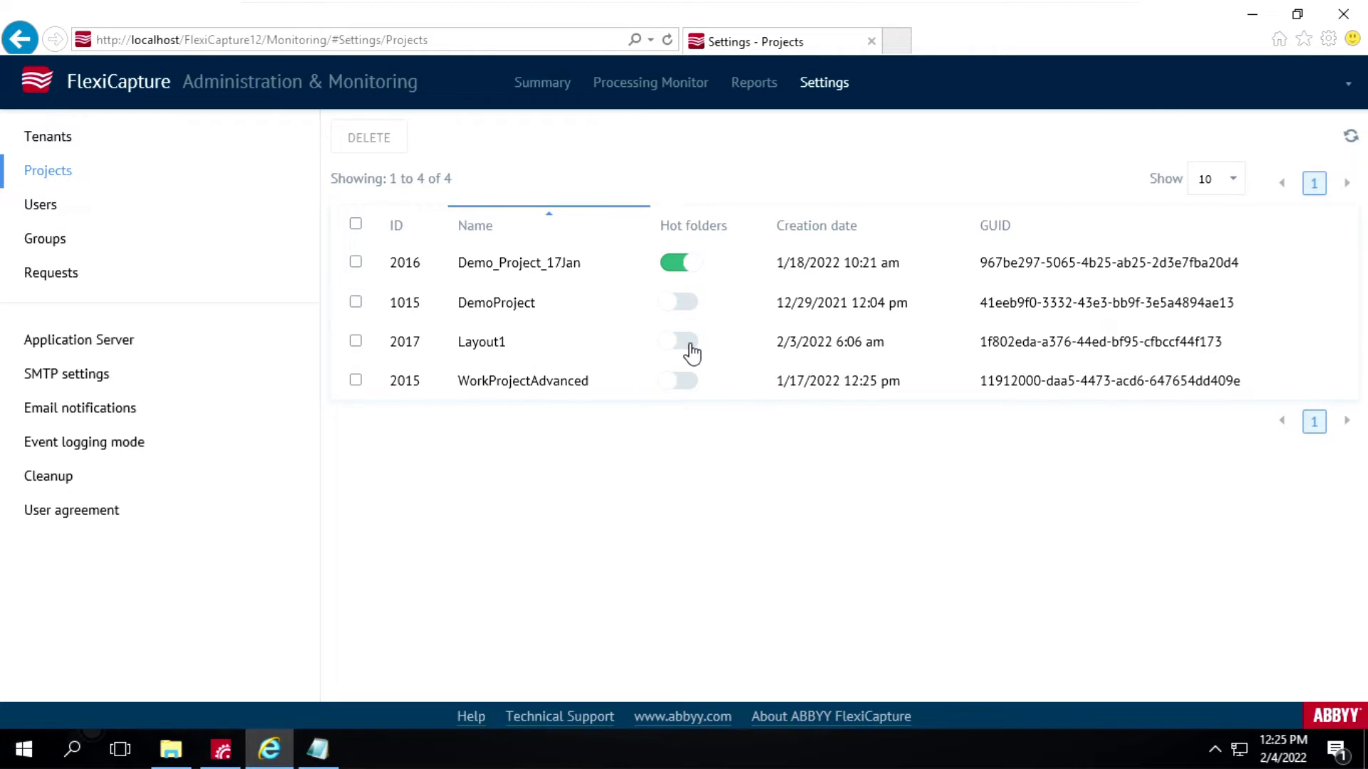
left_click(688, 343)
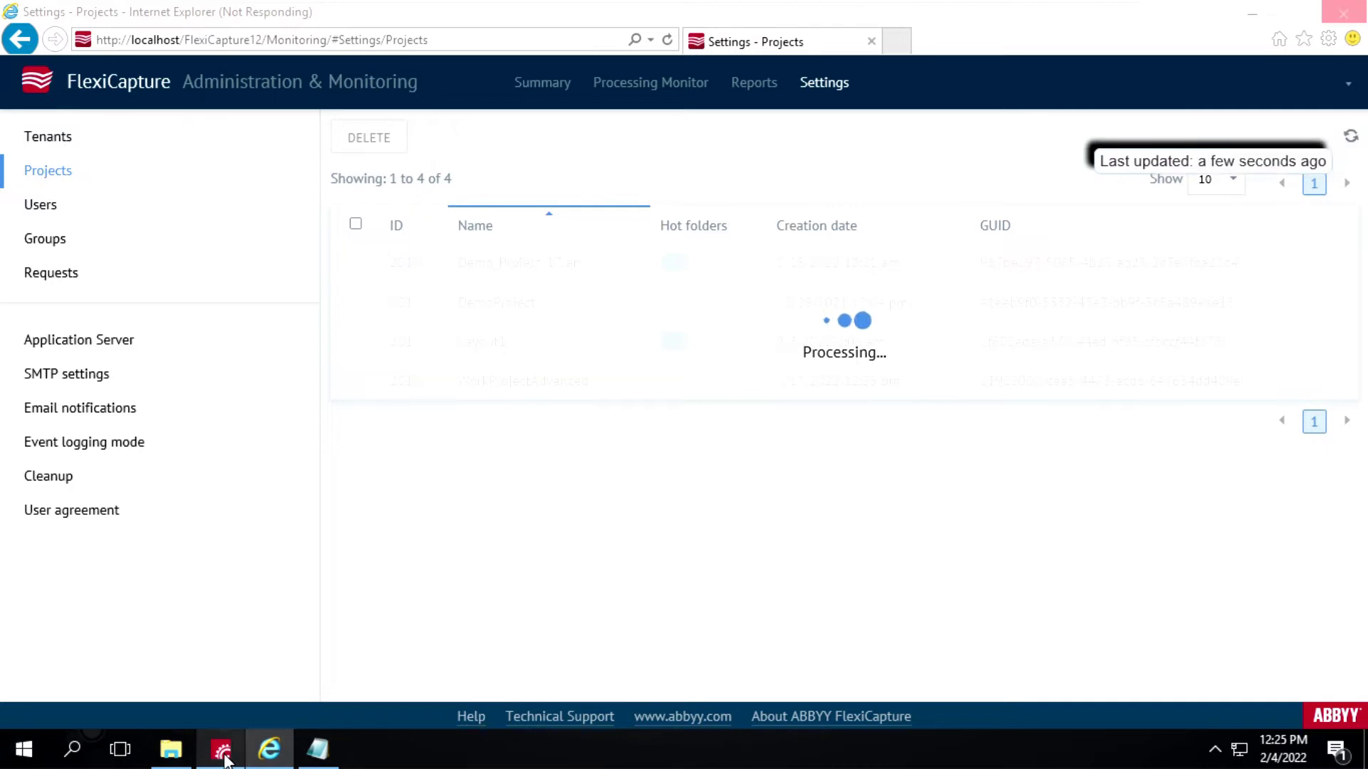
left_click(222, 750)
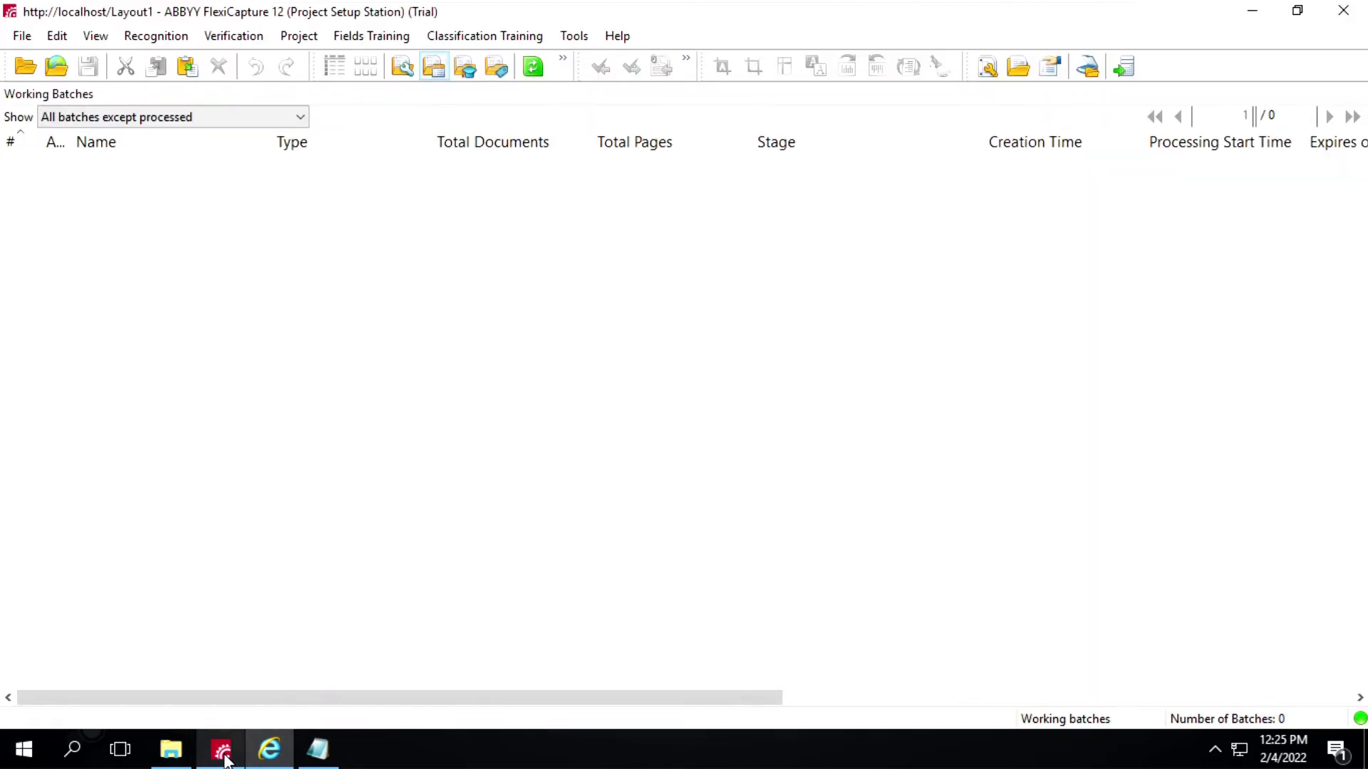
Open the export settings of the PSLayout1 document definition and turn off Critical and Enabled for the existing data files destination.
left_click(297, 41)
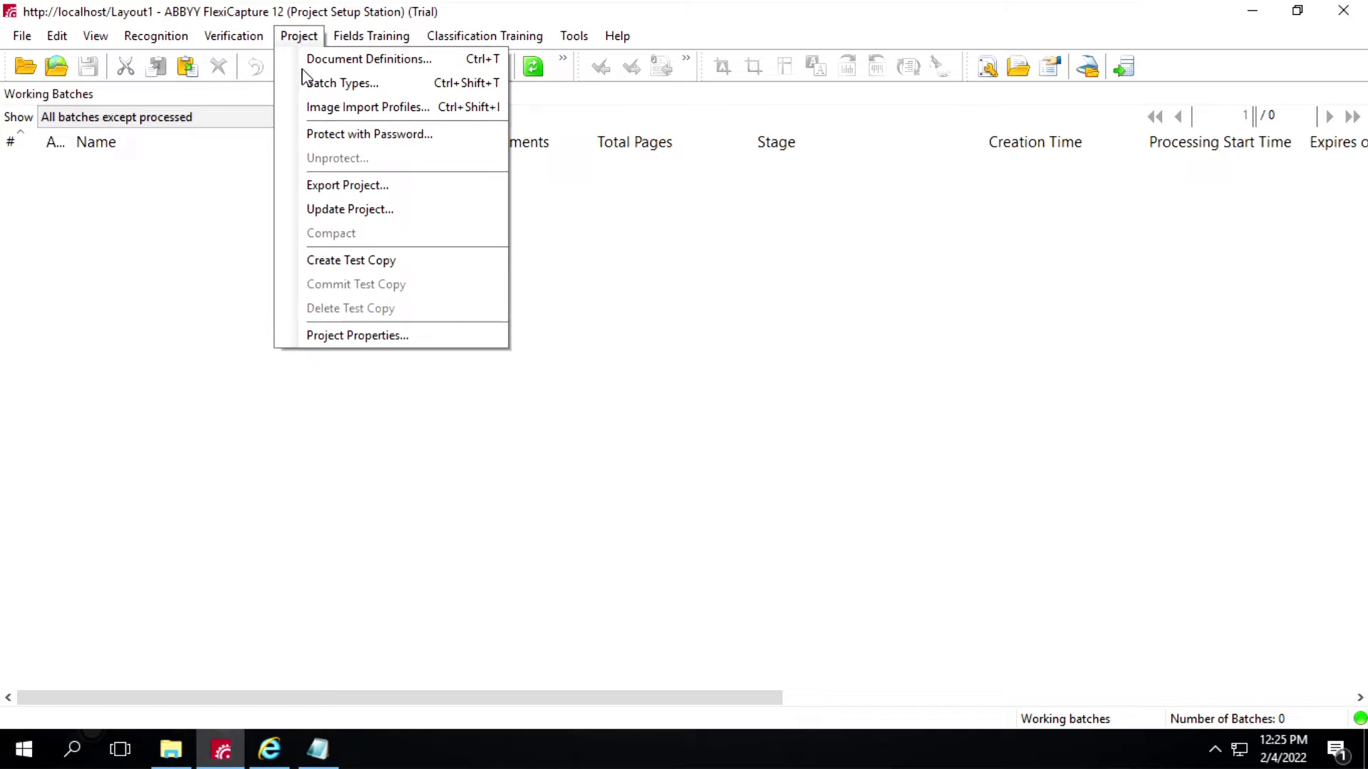
left_click(378, 70)
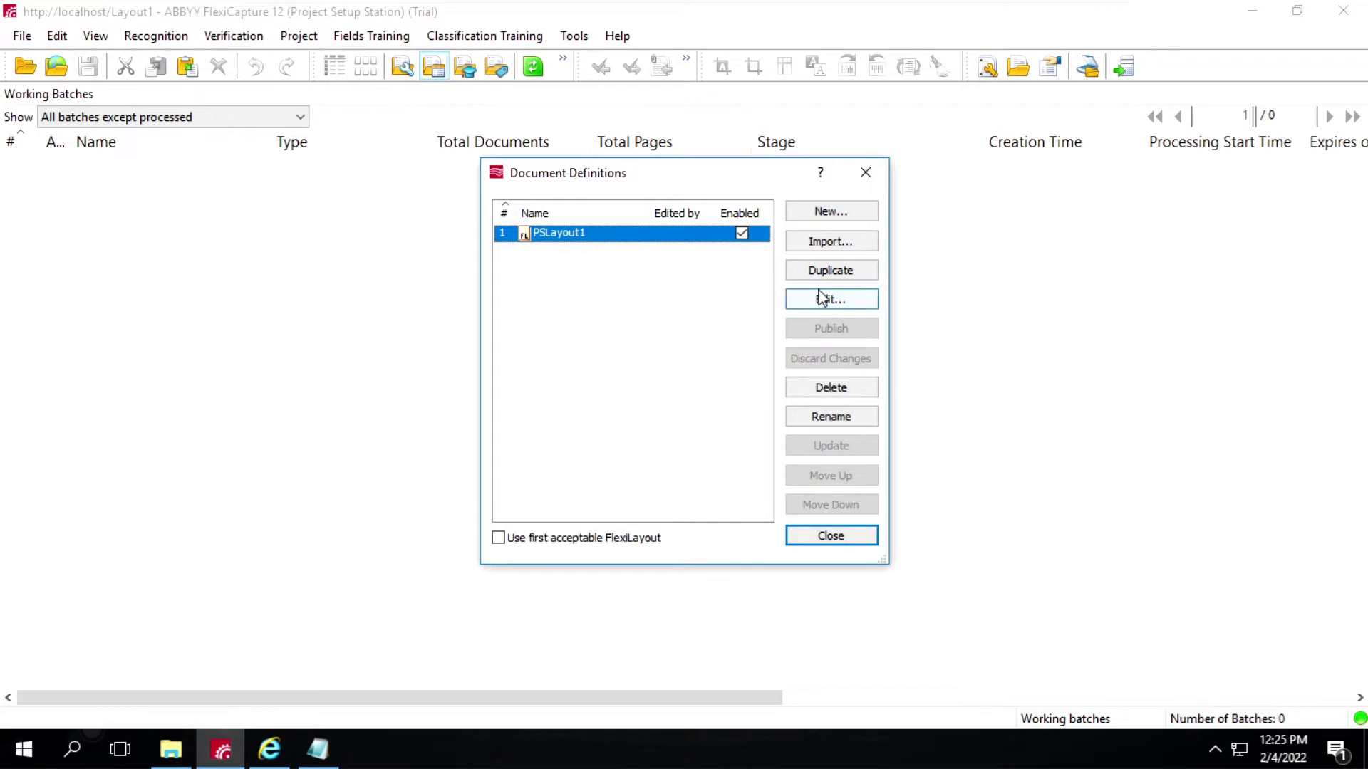
left_click(800, 299)
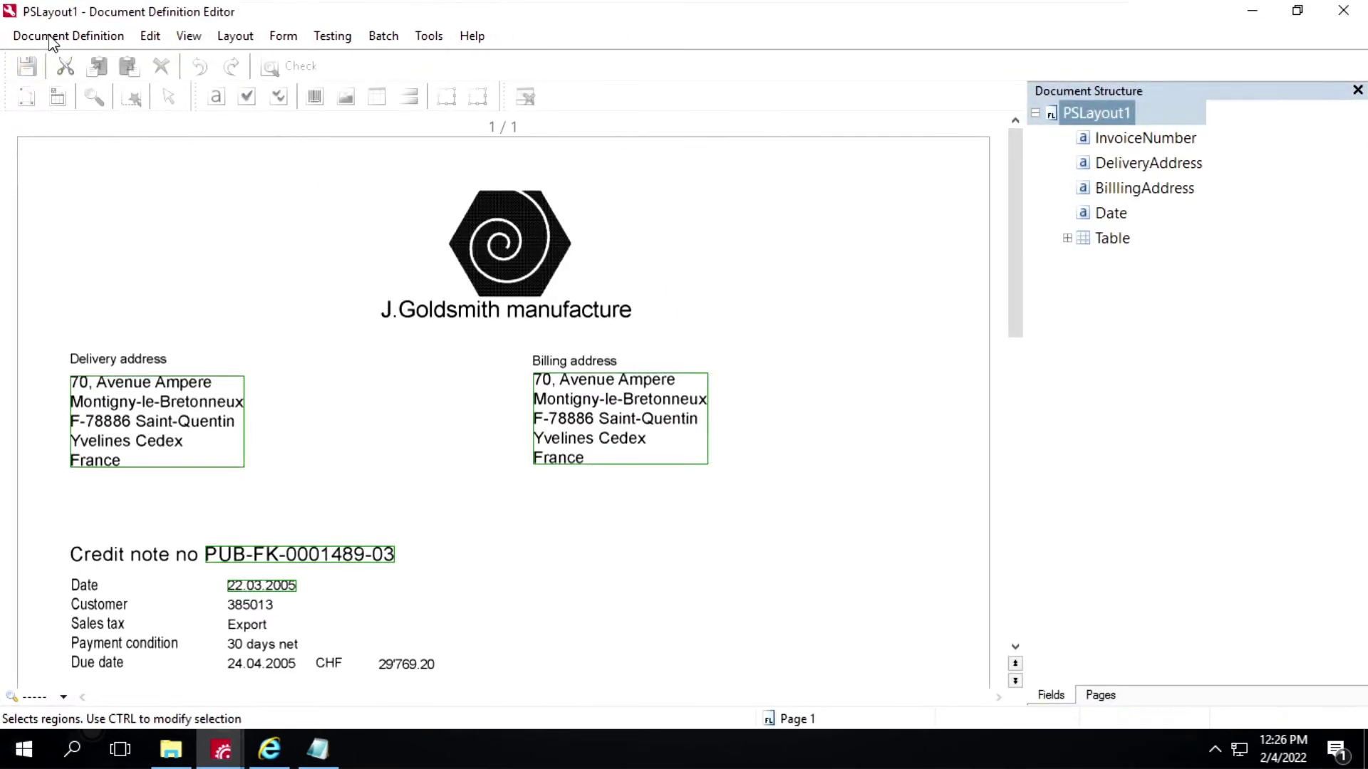
left_click(37, 43)
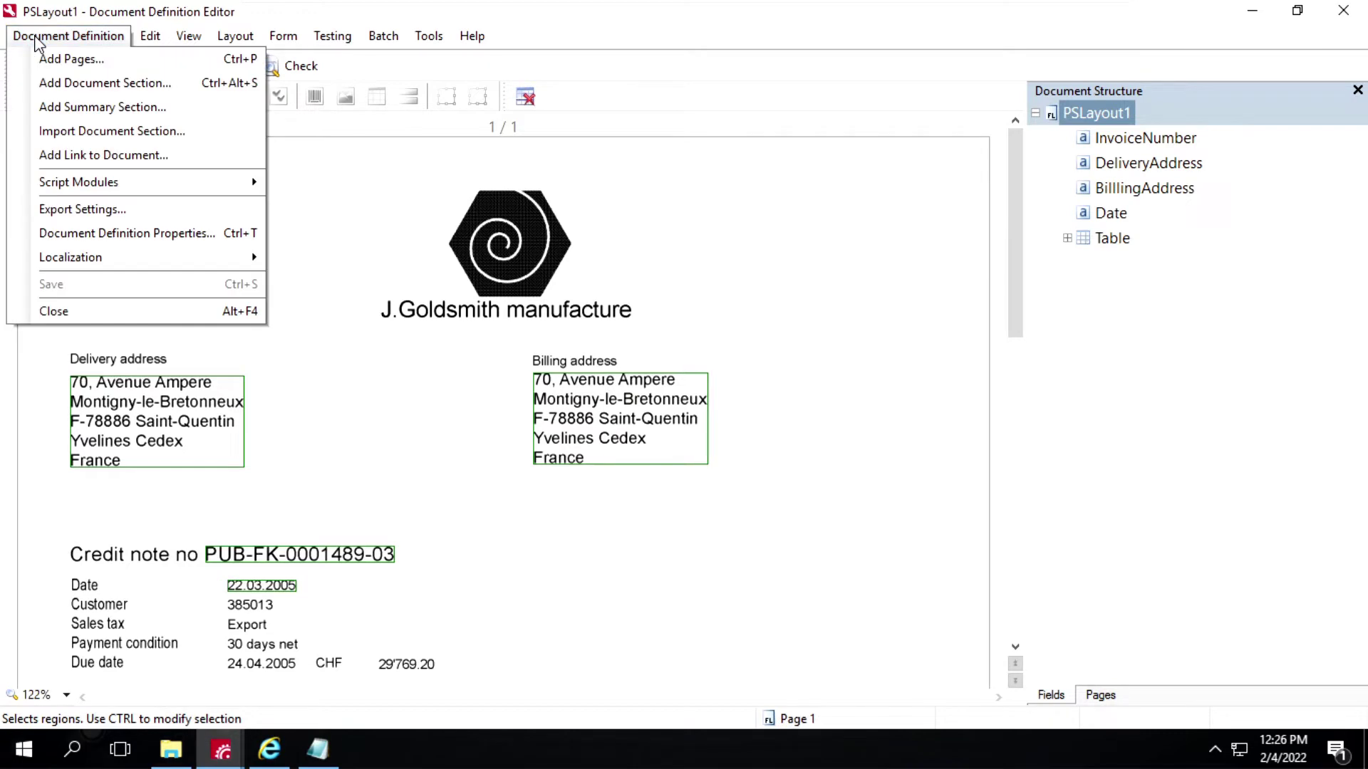
left_click(81, 211)
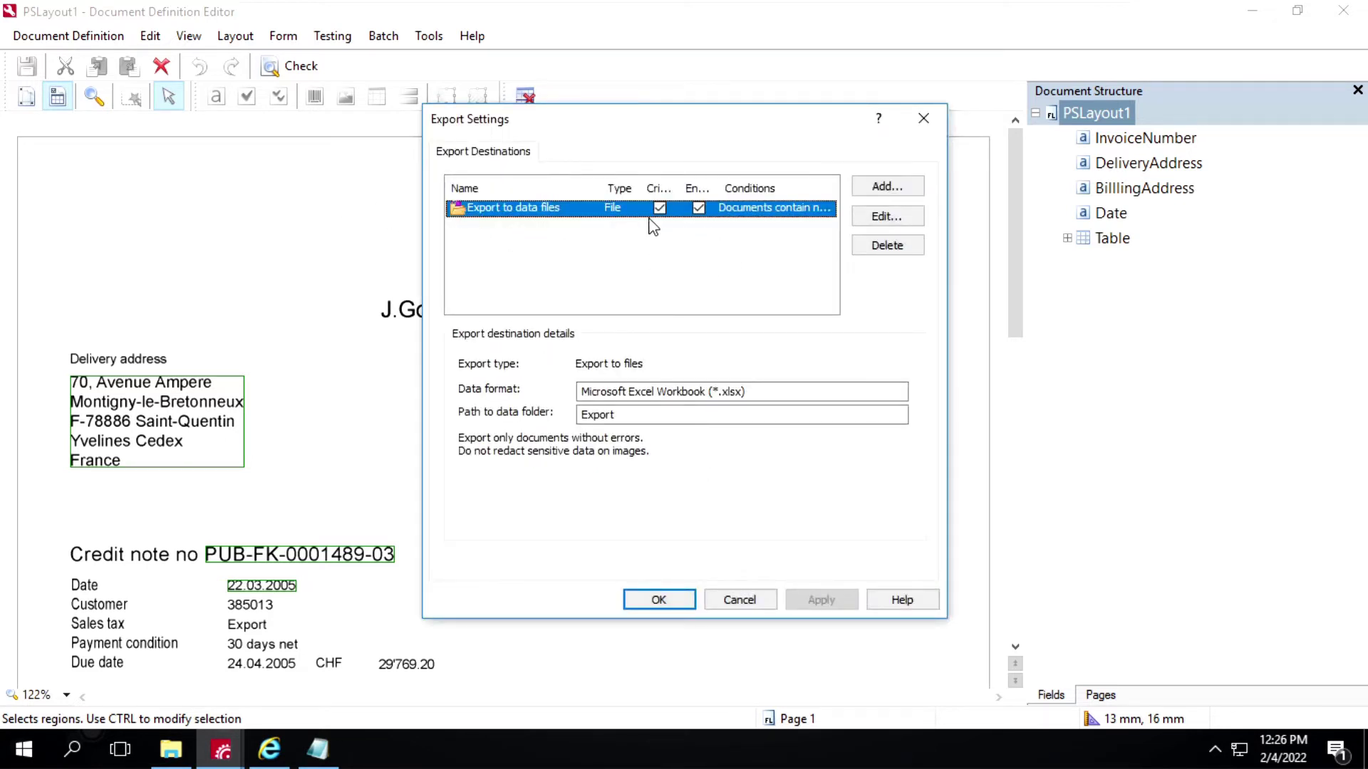
left_click(660, 209)
left_click(698, 209)
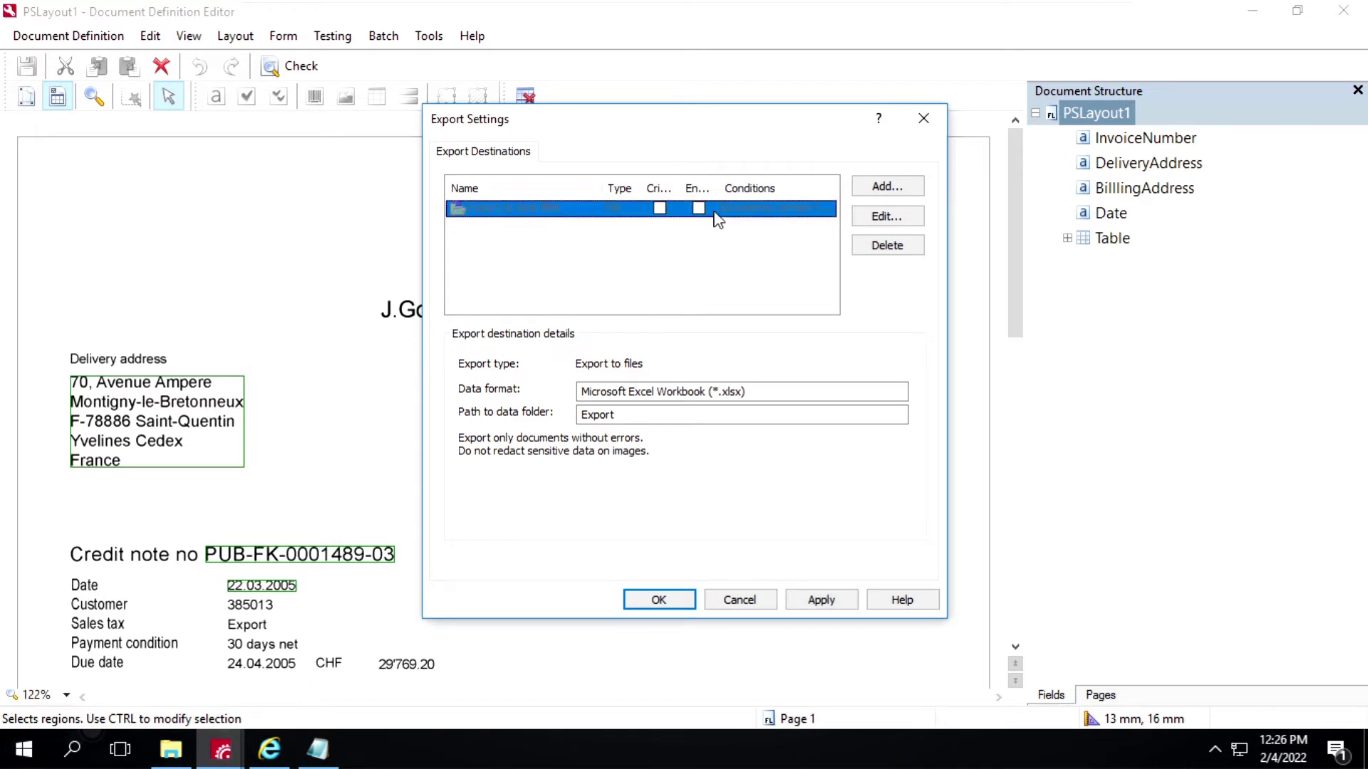
Add an Export to data files destination that saves document images, with the documents condition set to Errors are irrelevant.
left_click(876, 190)
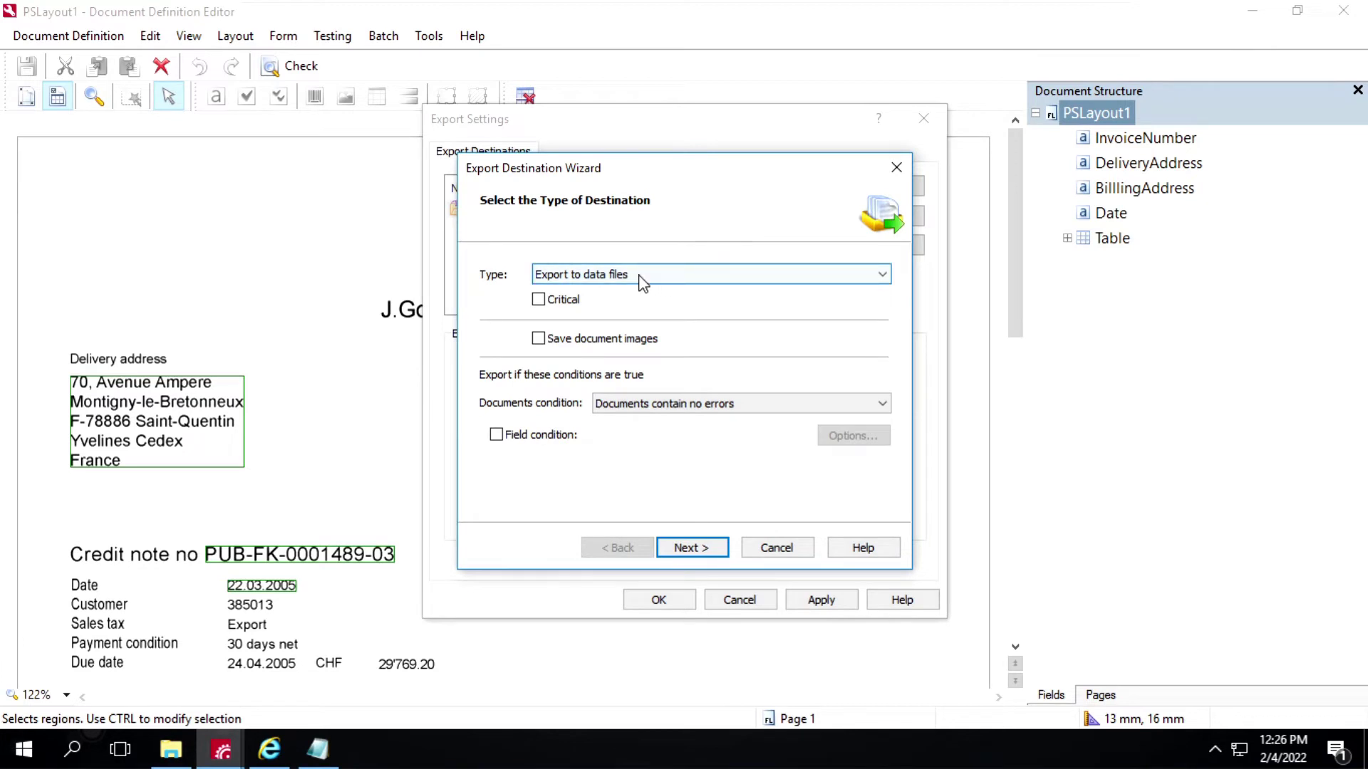
left_click(606, 278)
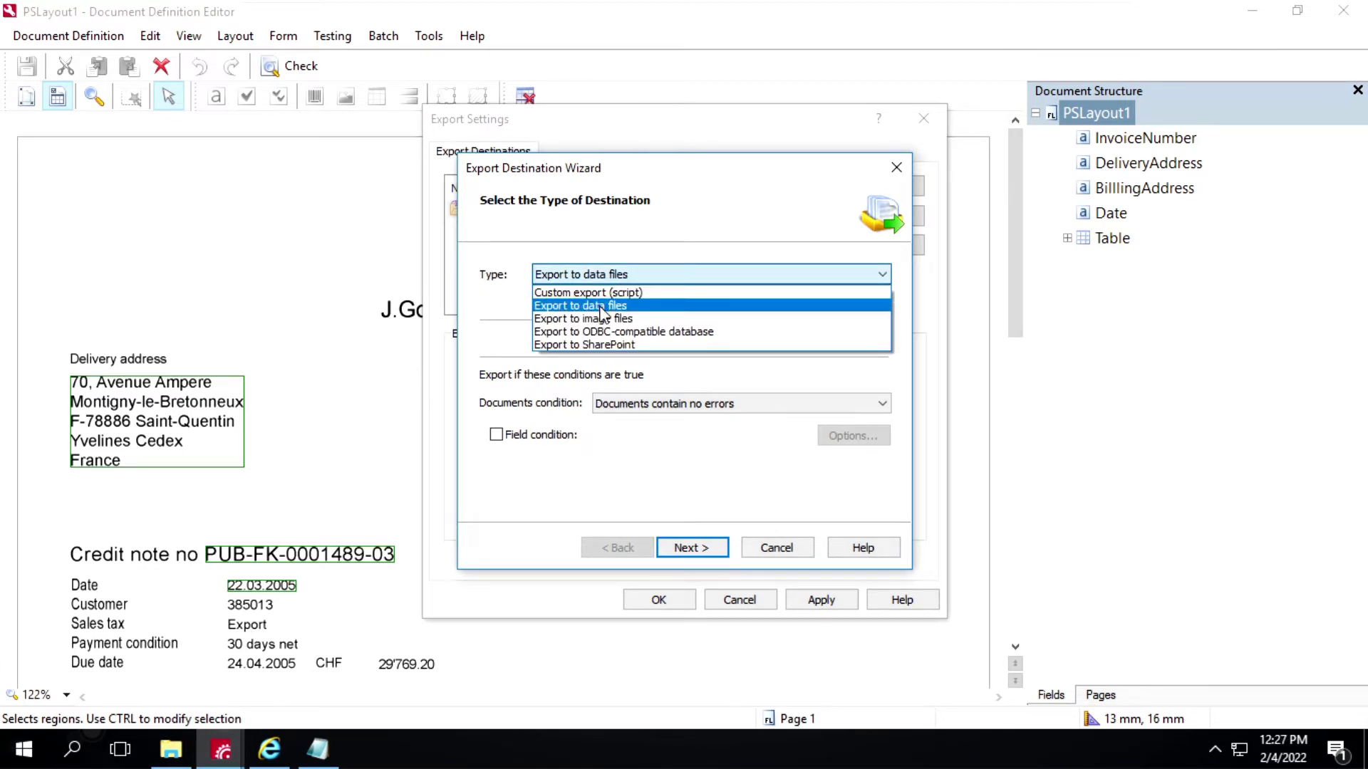
left_click(602, 307)
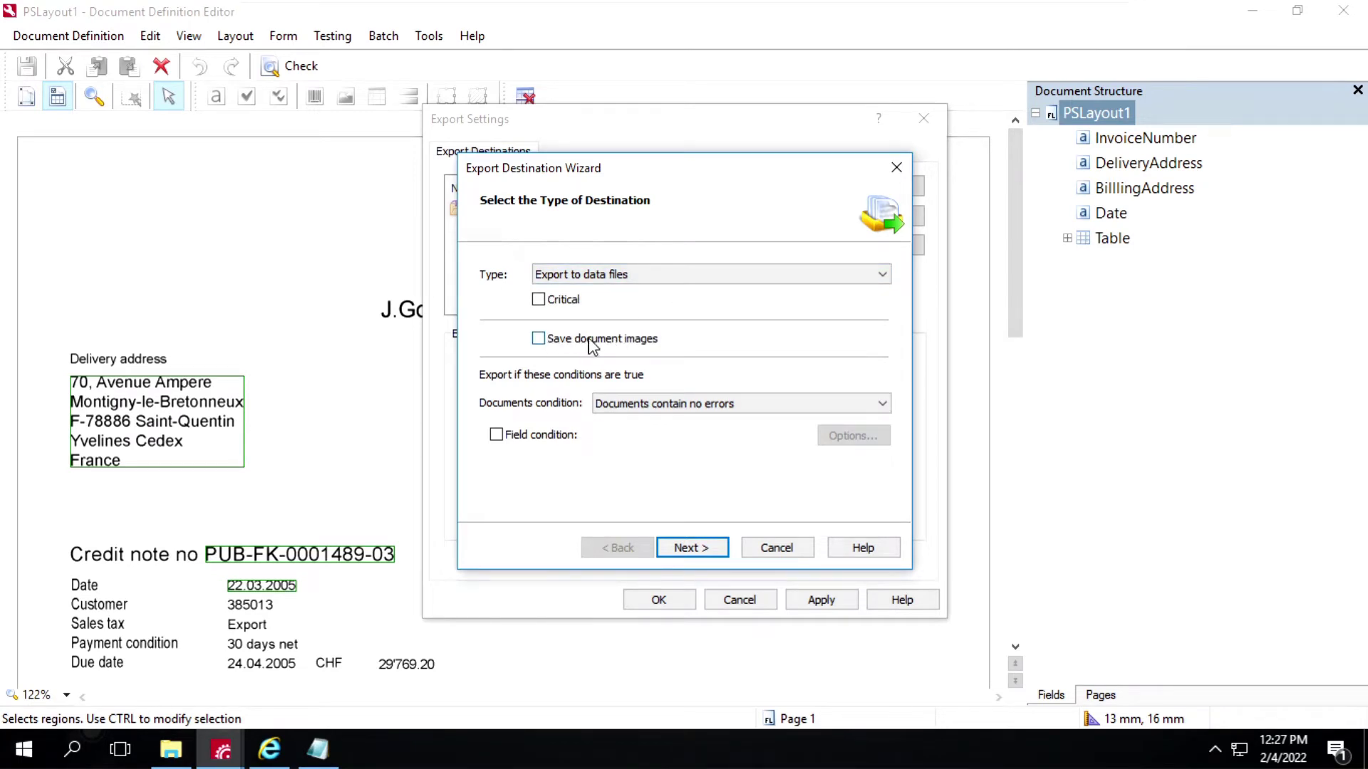
left_click(538, 339)
left_click(639, 405)
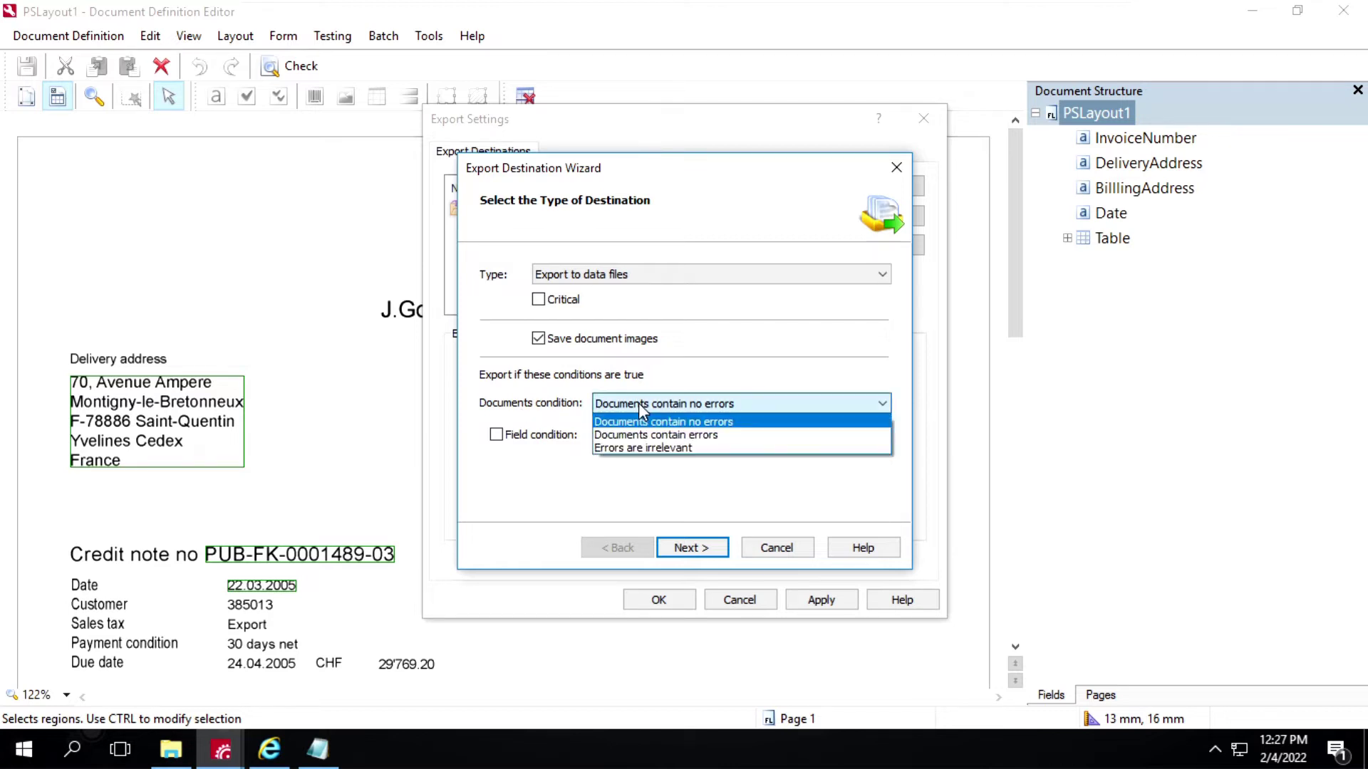
left_click(636, 449)
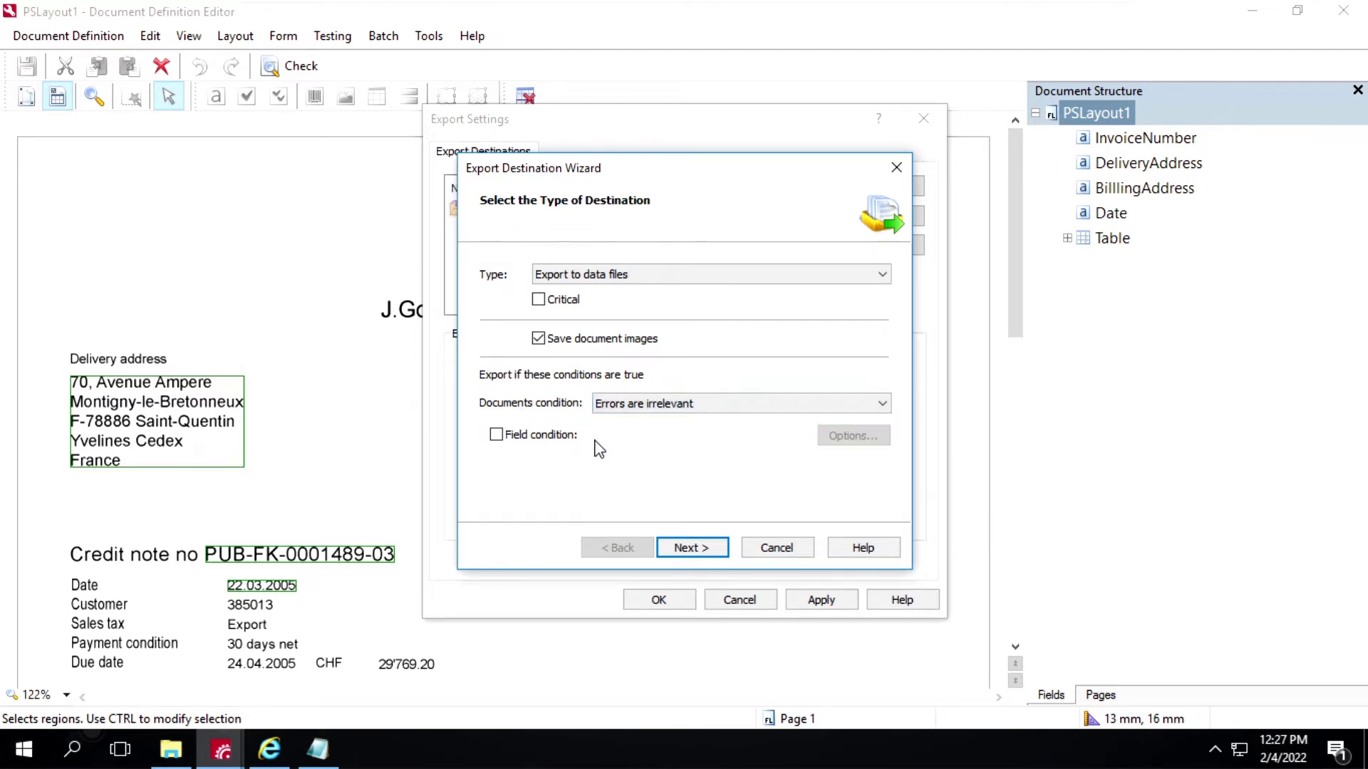
left_click(691, 547)
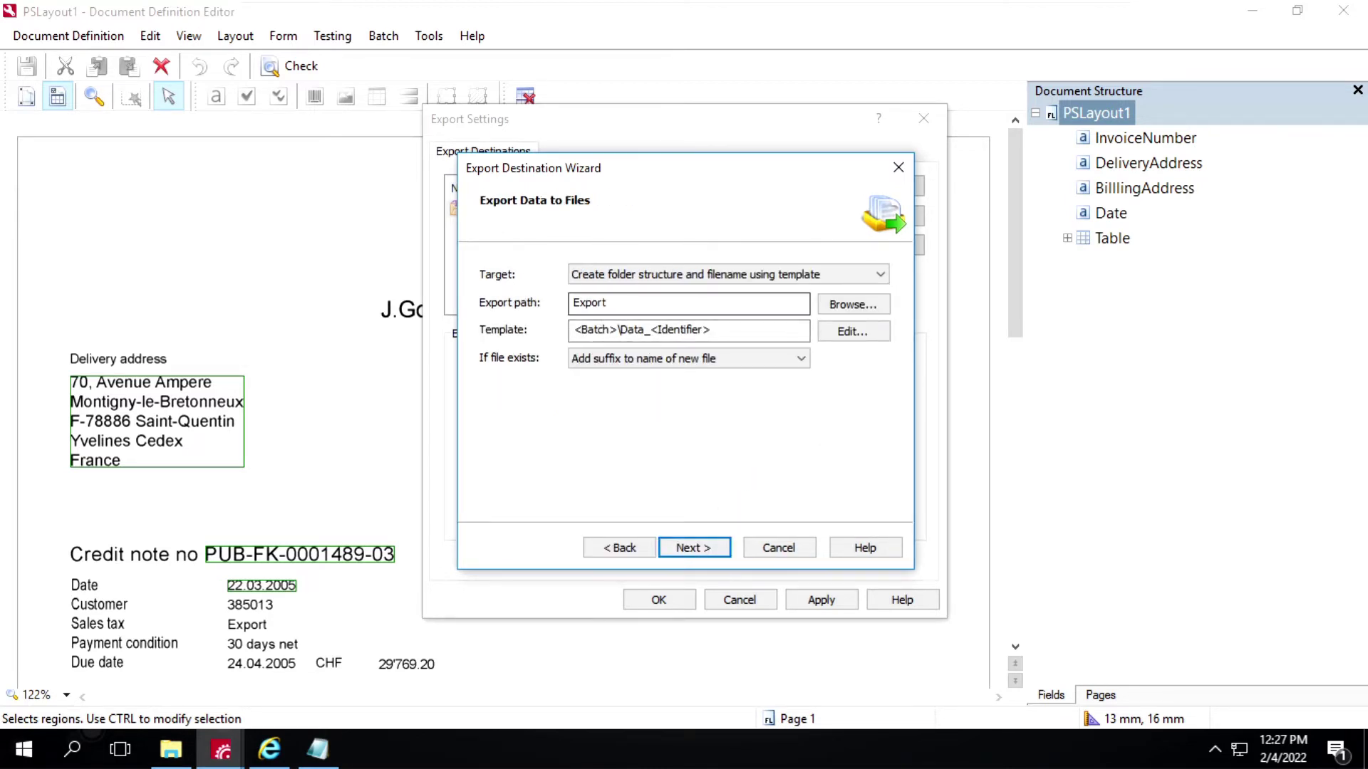
Set the data export path to \\FC12-VM\Hot Folder\Layout1\3.OutputFiles with the <SourceFile> template, and accept the Microsoft Excel Workbook format.
key("ctrl+a")
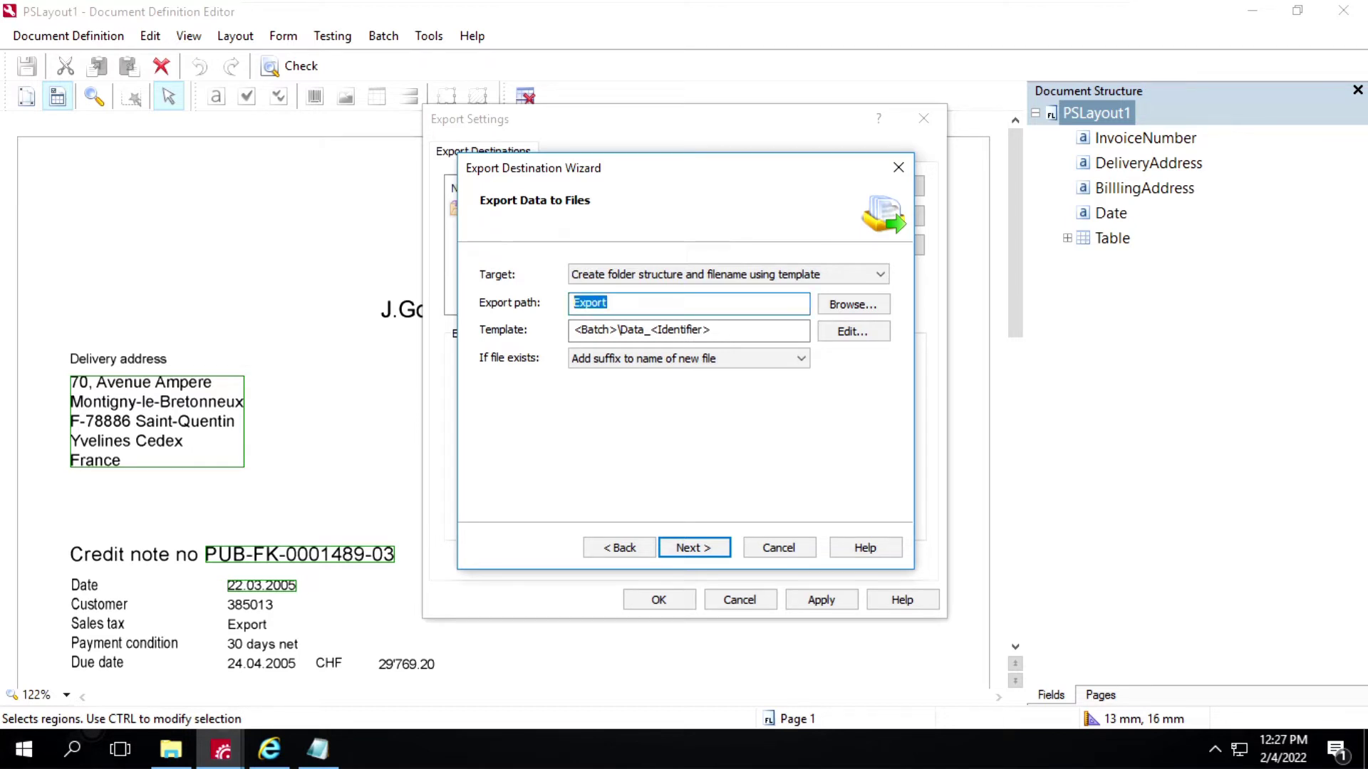
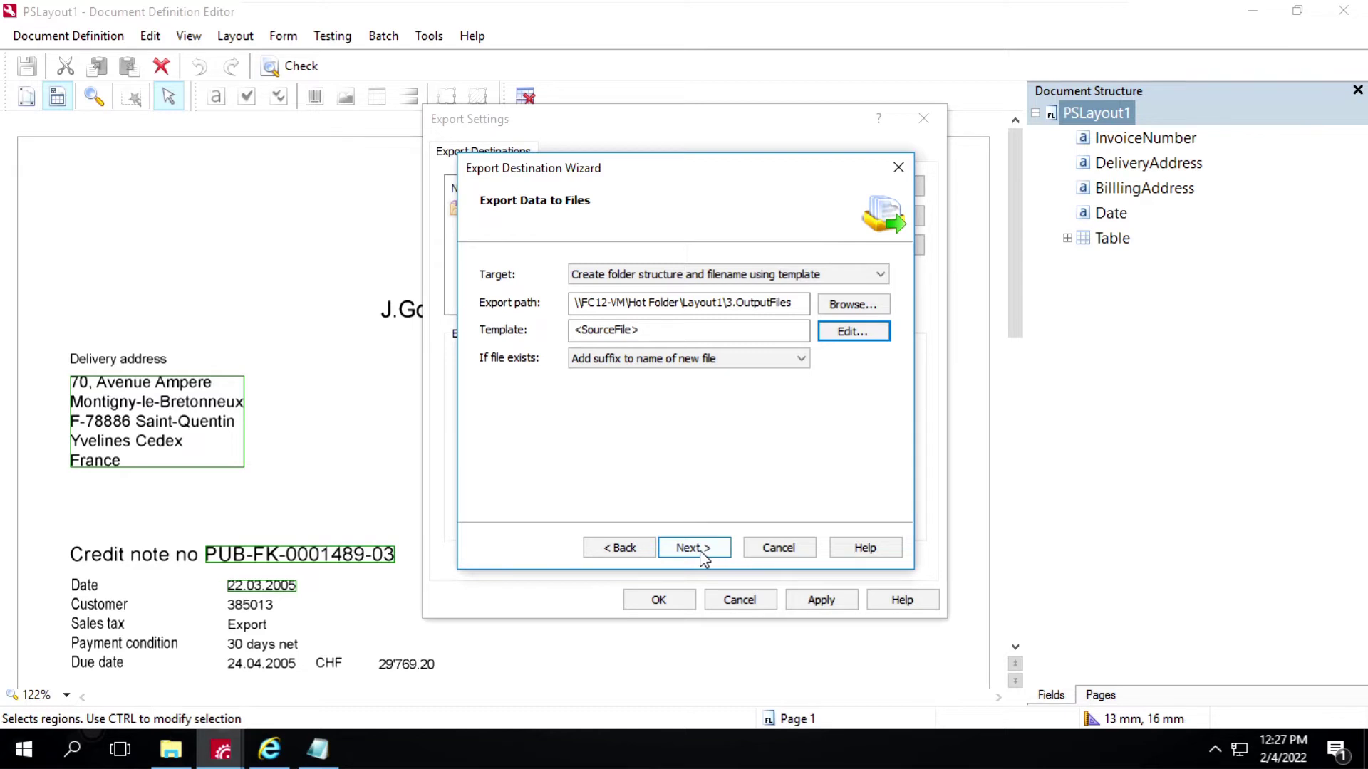
left_click(700, 549)
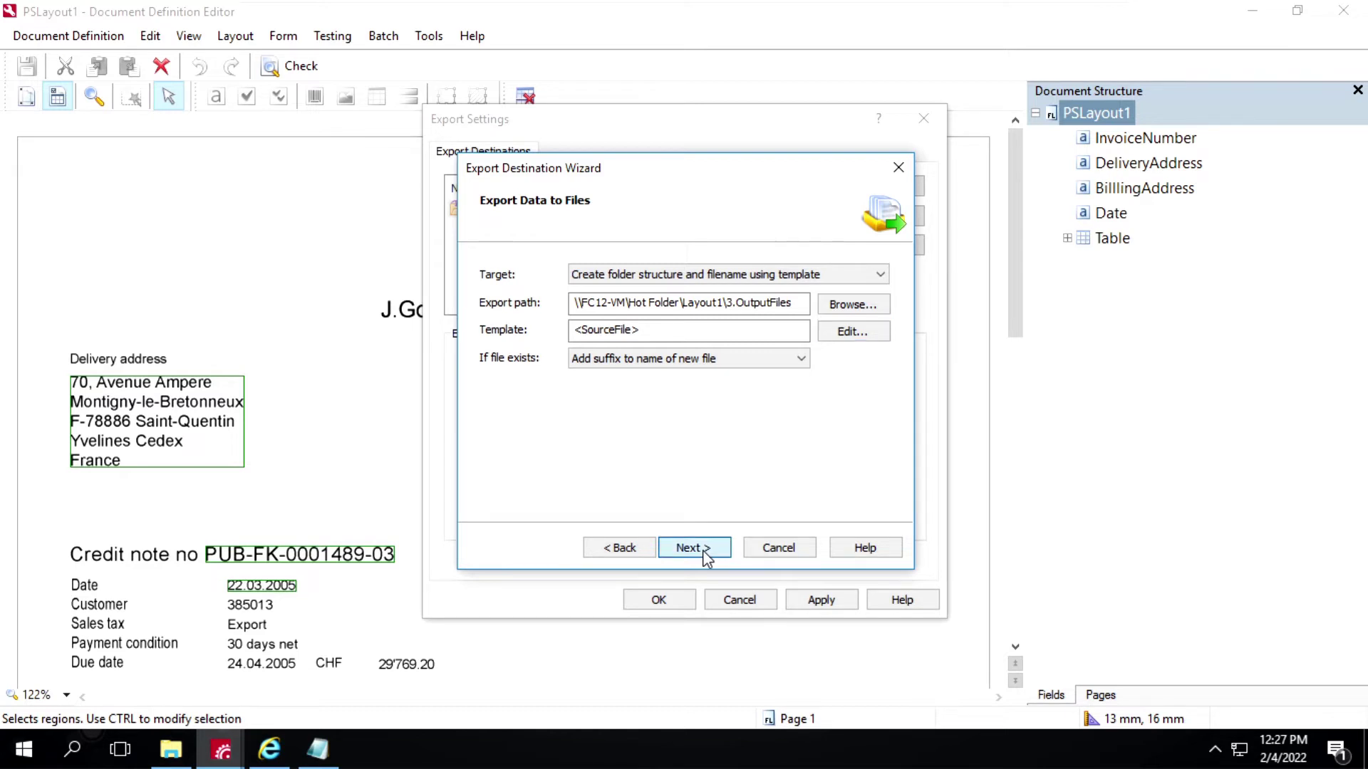
left_click(704, 552)
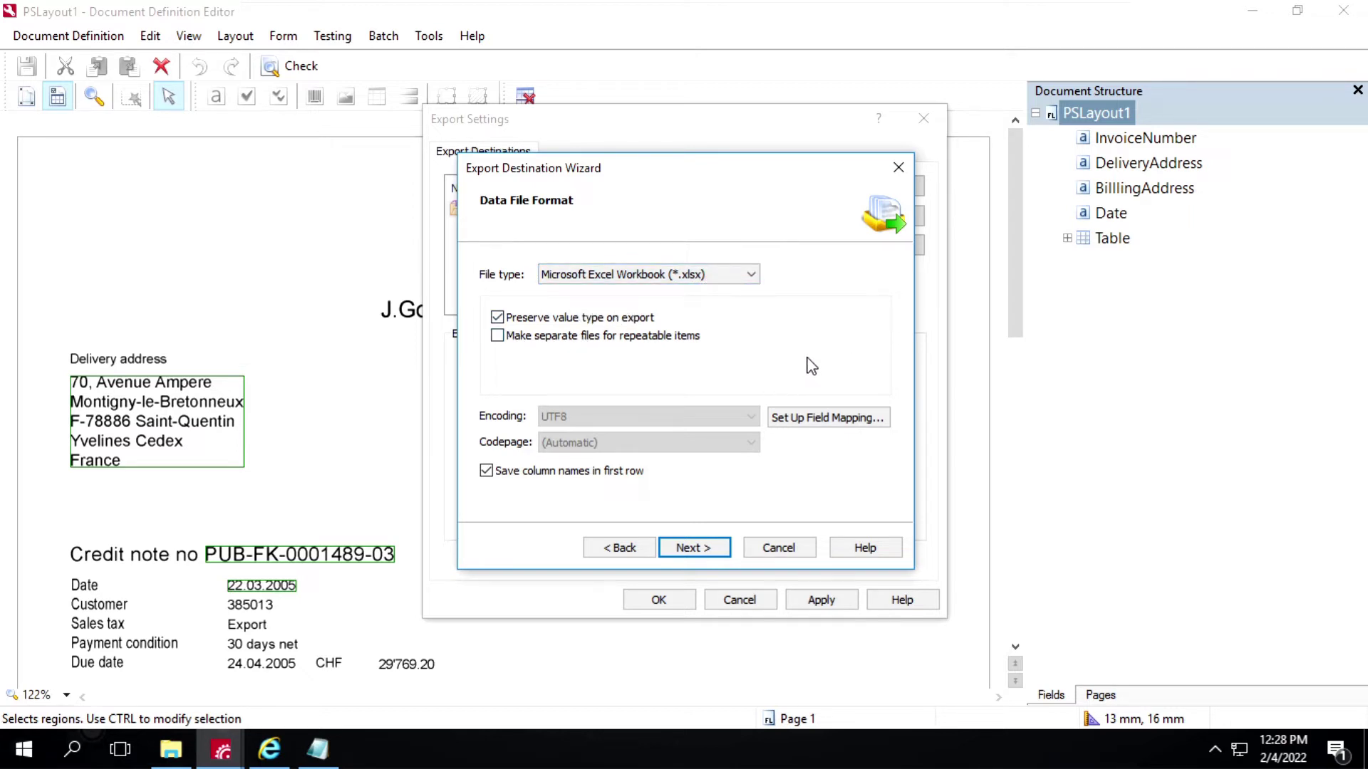
left_click(708, 550)
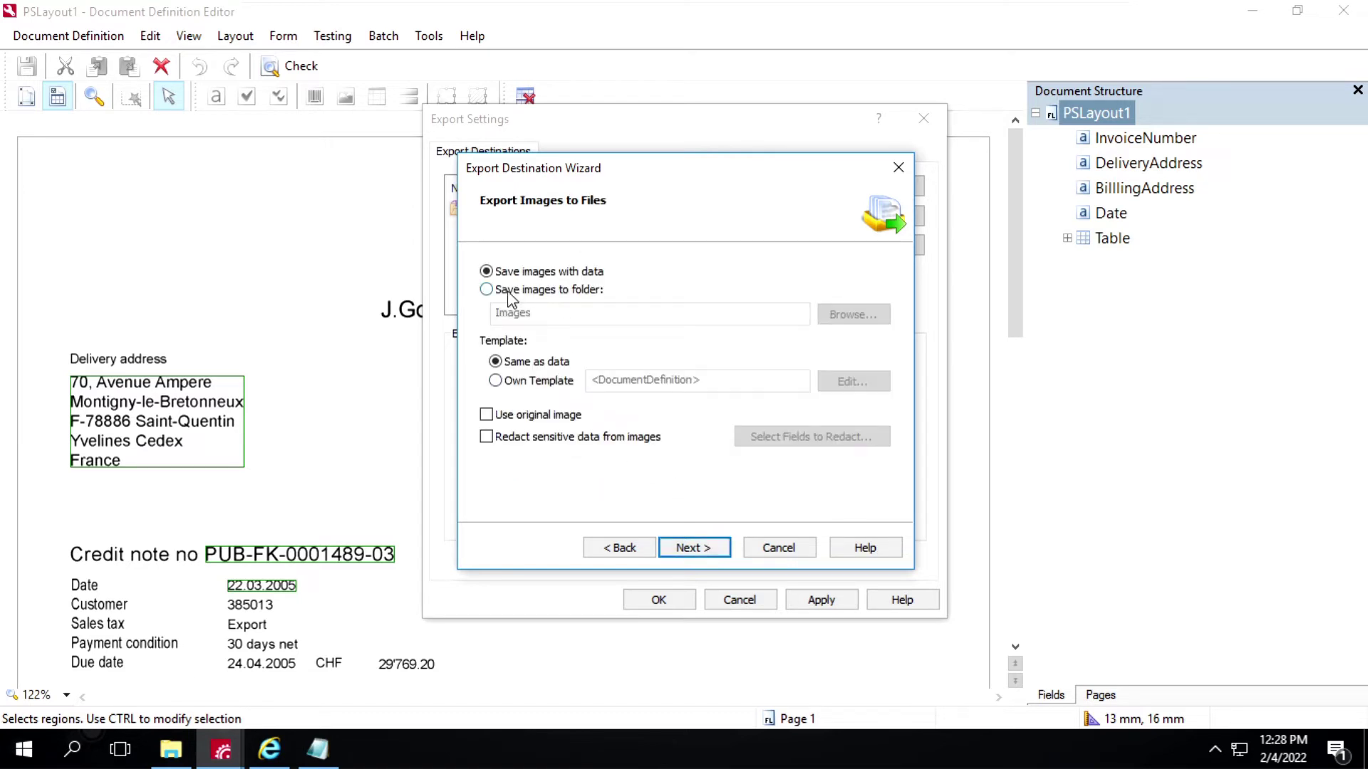
Save exported images to the folder \\FC12-VM\Hot Folder\Layout1\2.ProcessedFiles, copying the path from the Notepad list.
left_click(509, 293)
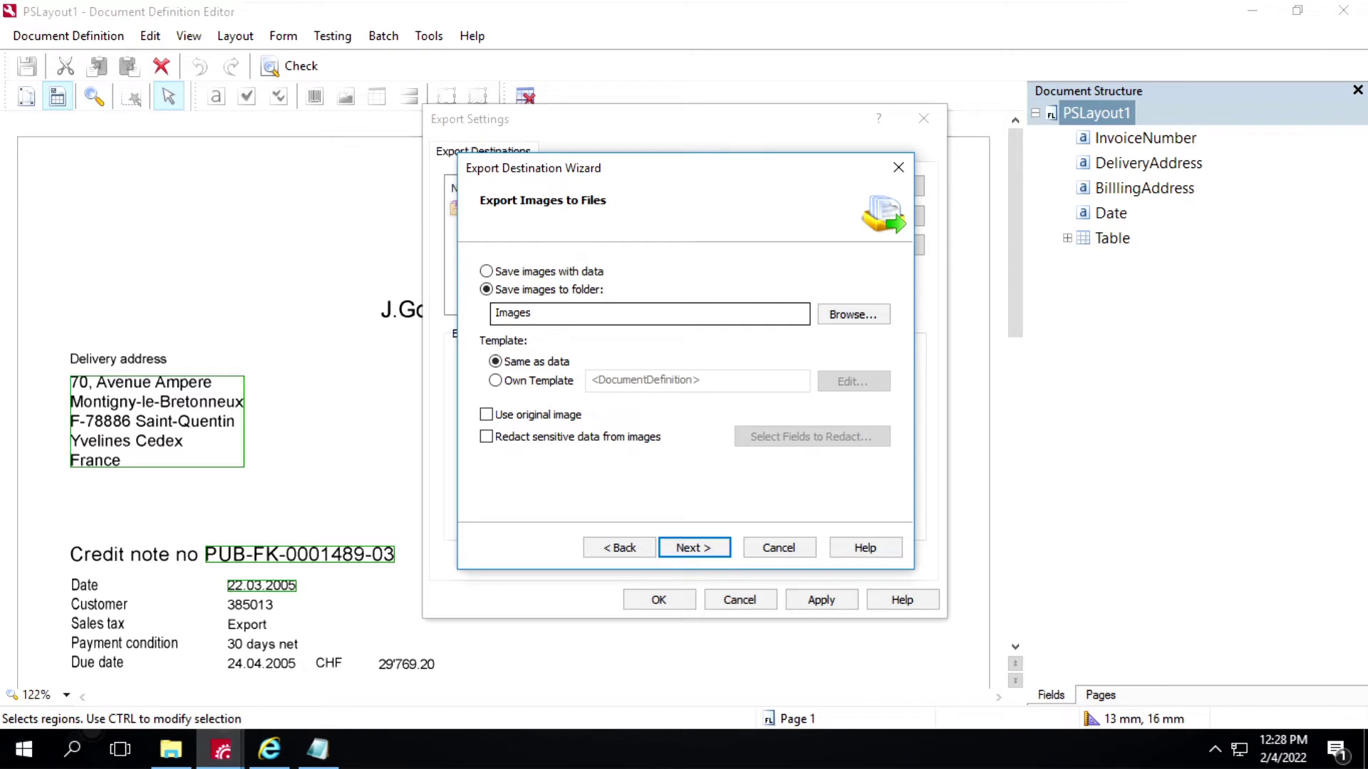
left_click(329, 748)
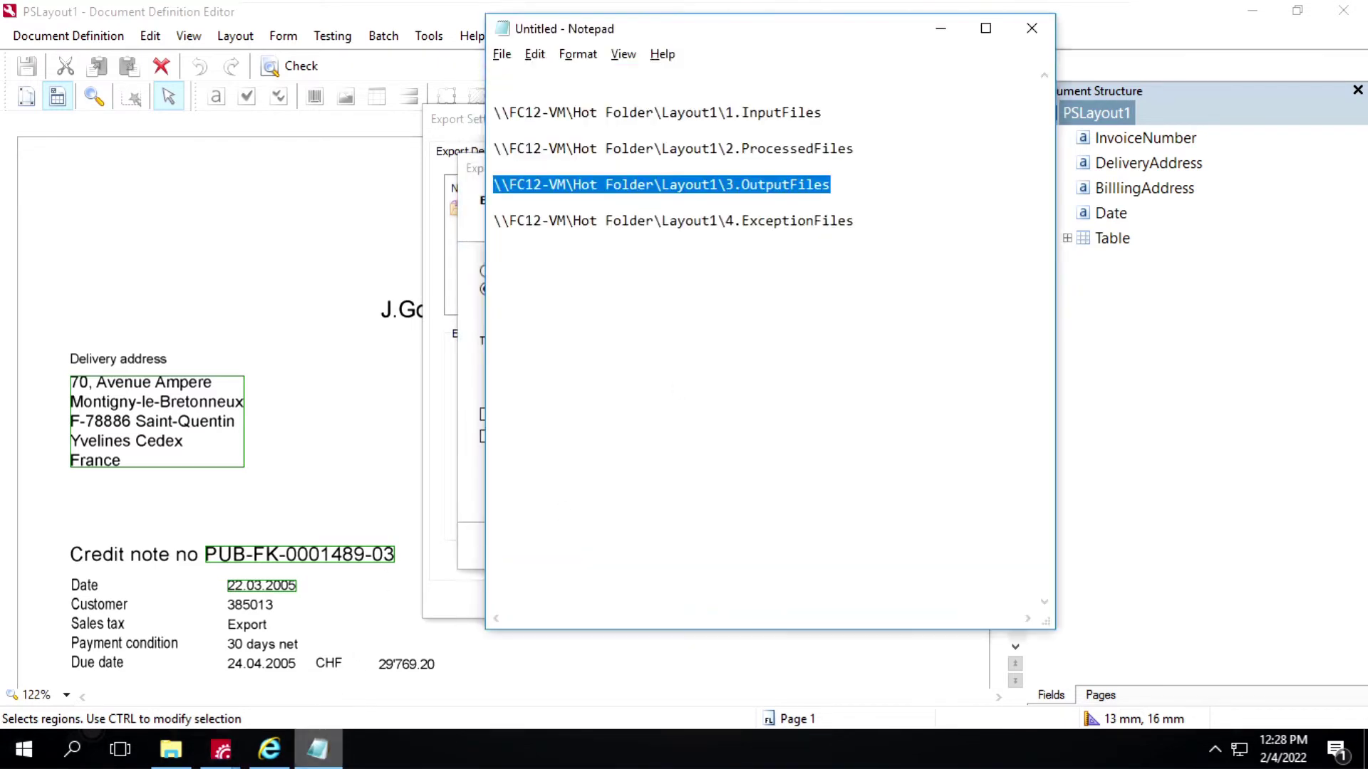
left_click(854, 148)
left_click_drag(854, 148, 502, 148)
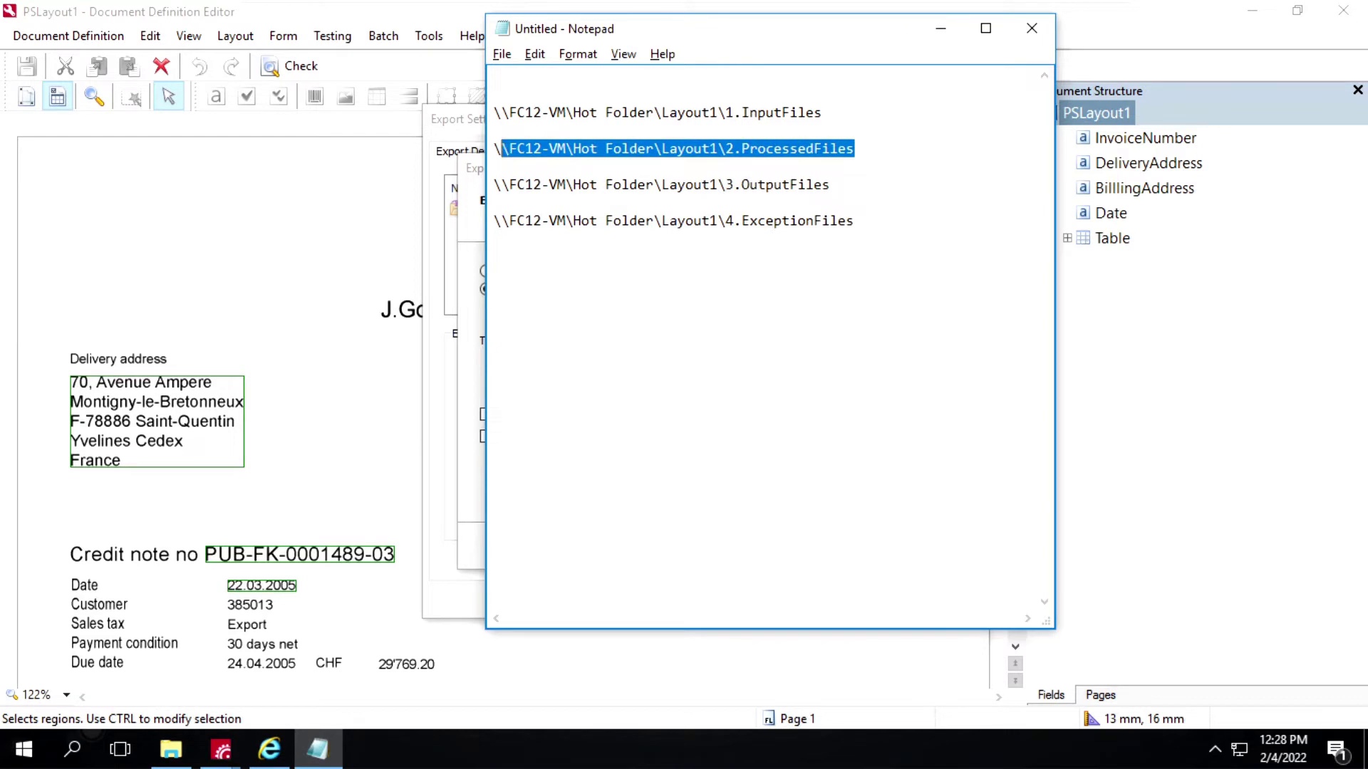
left_click(946, 30)
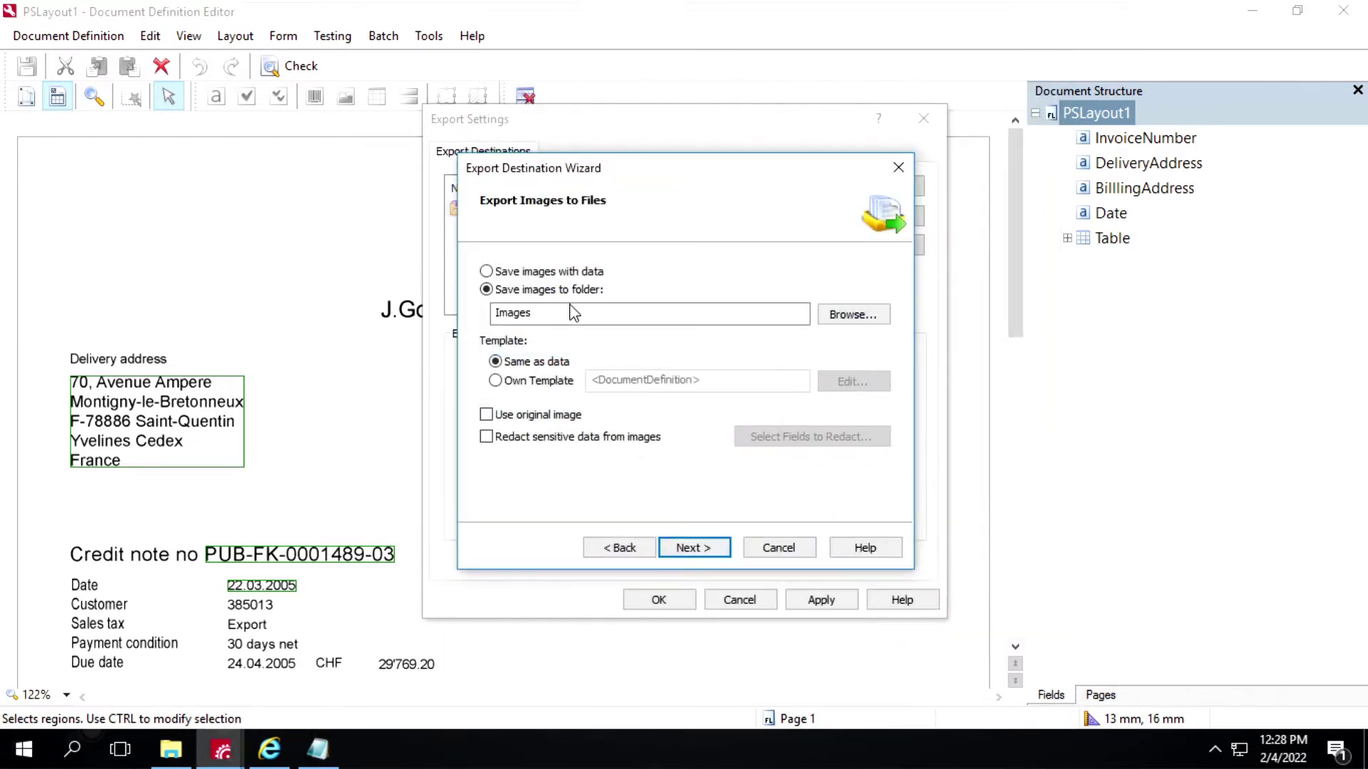
left_click_drag(542, 313, 427, 312)
type("\\\\FC12-VM\\Hot Folder\\Layout1\\2.ProcessedFiles")
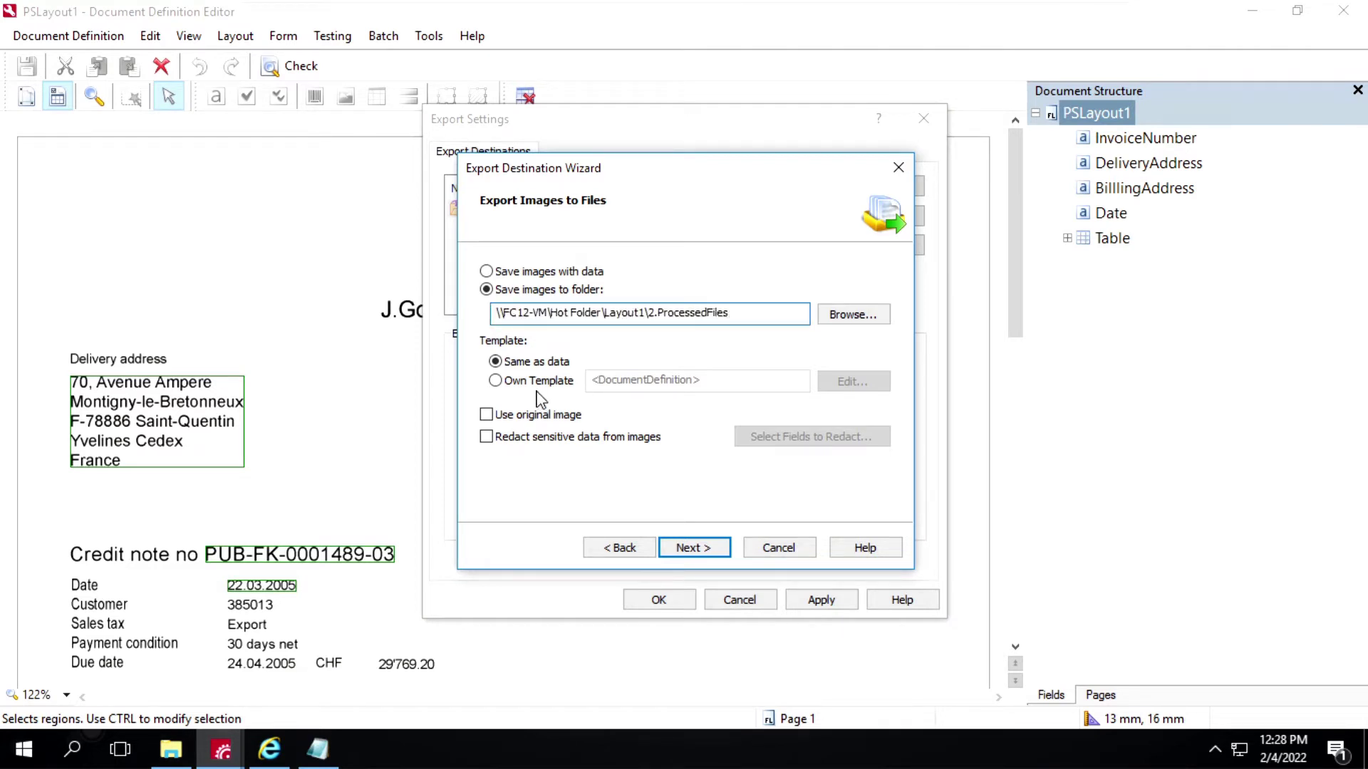
Give the exported images their own naming template, using the Simple view with the source file name.
left_click(498, 382)
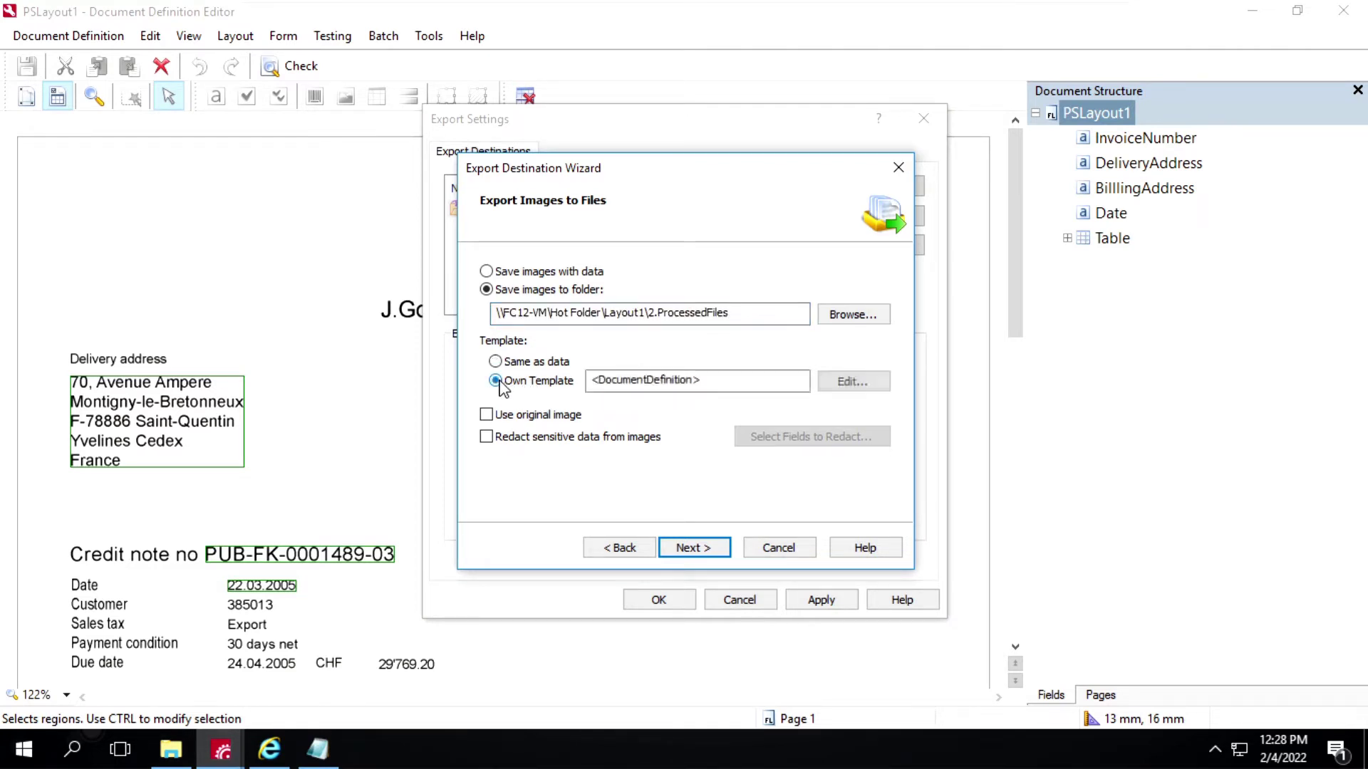
left_click(870, 390)
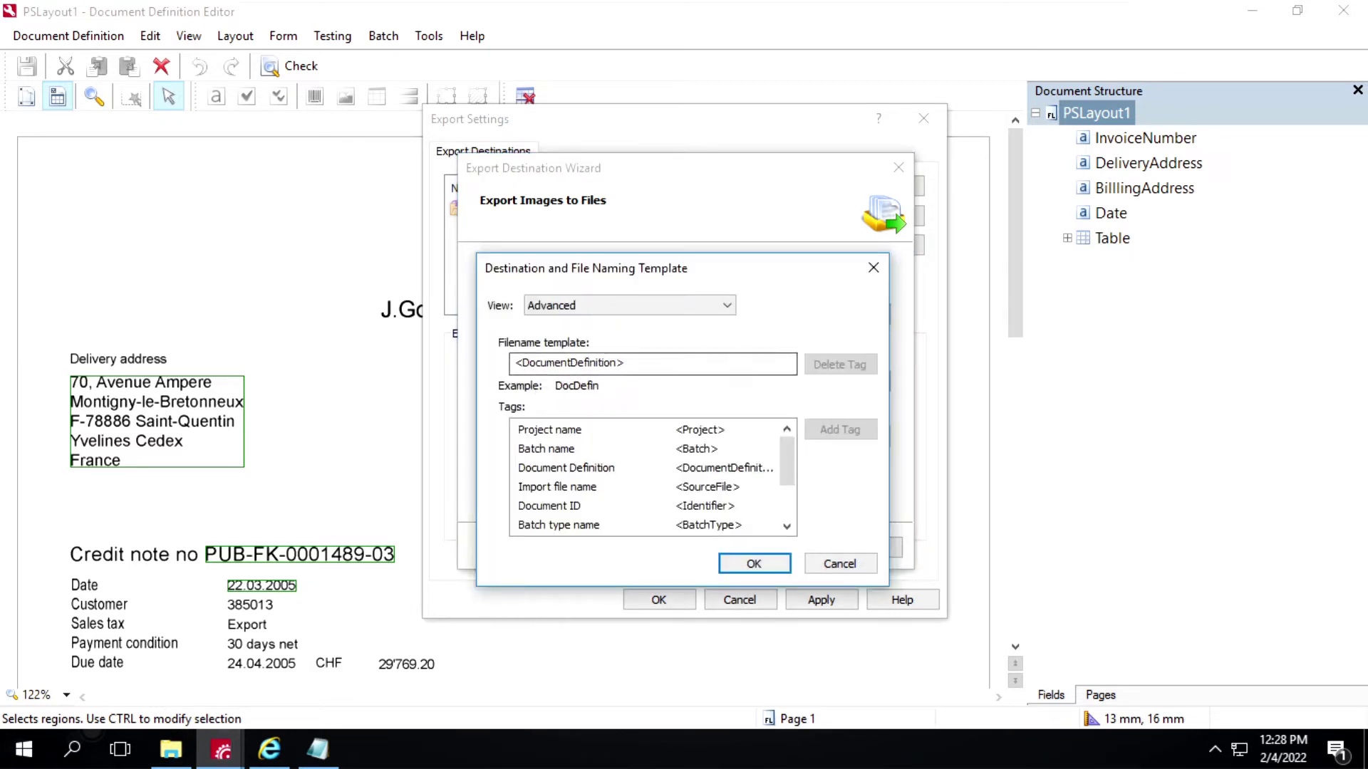
left_click(655, 304)
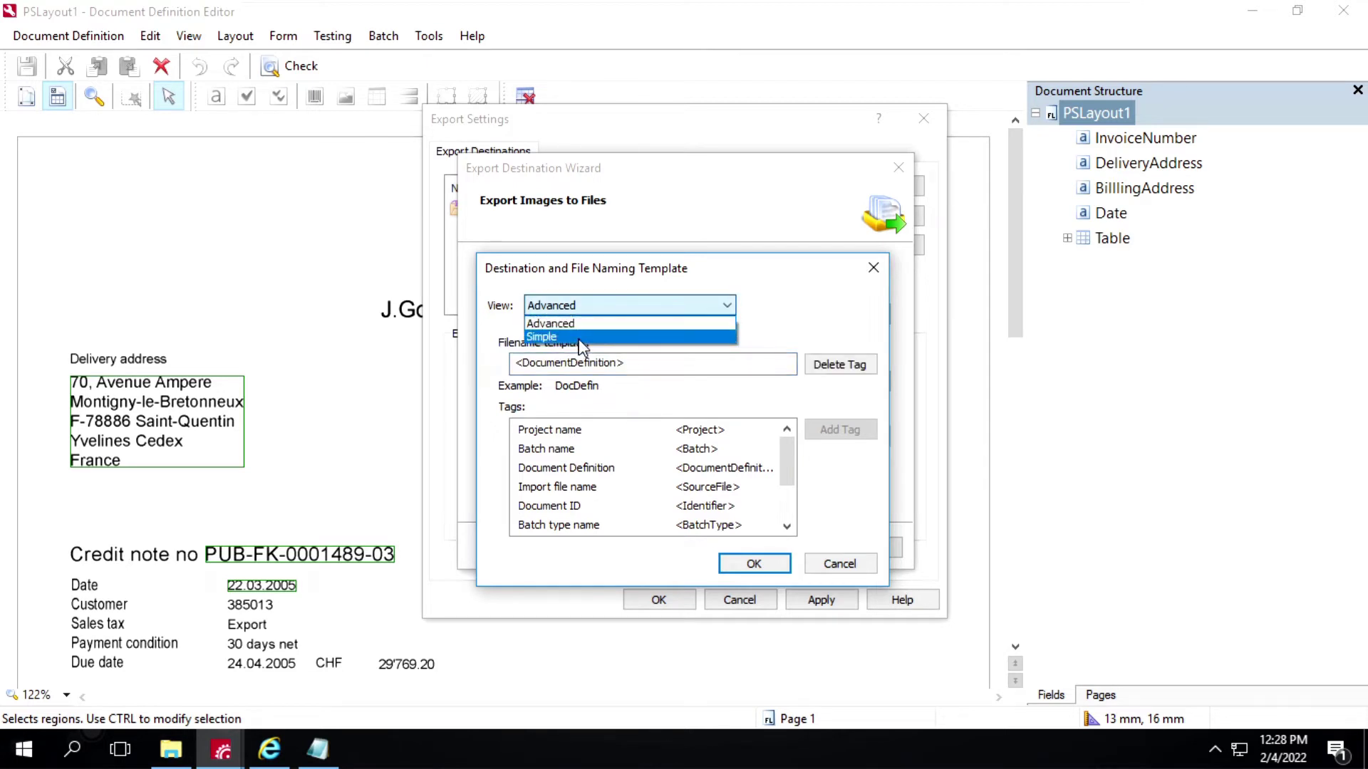
left_click(580, 337)
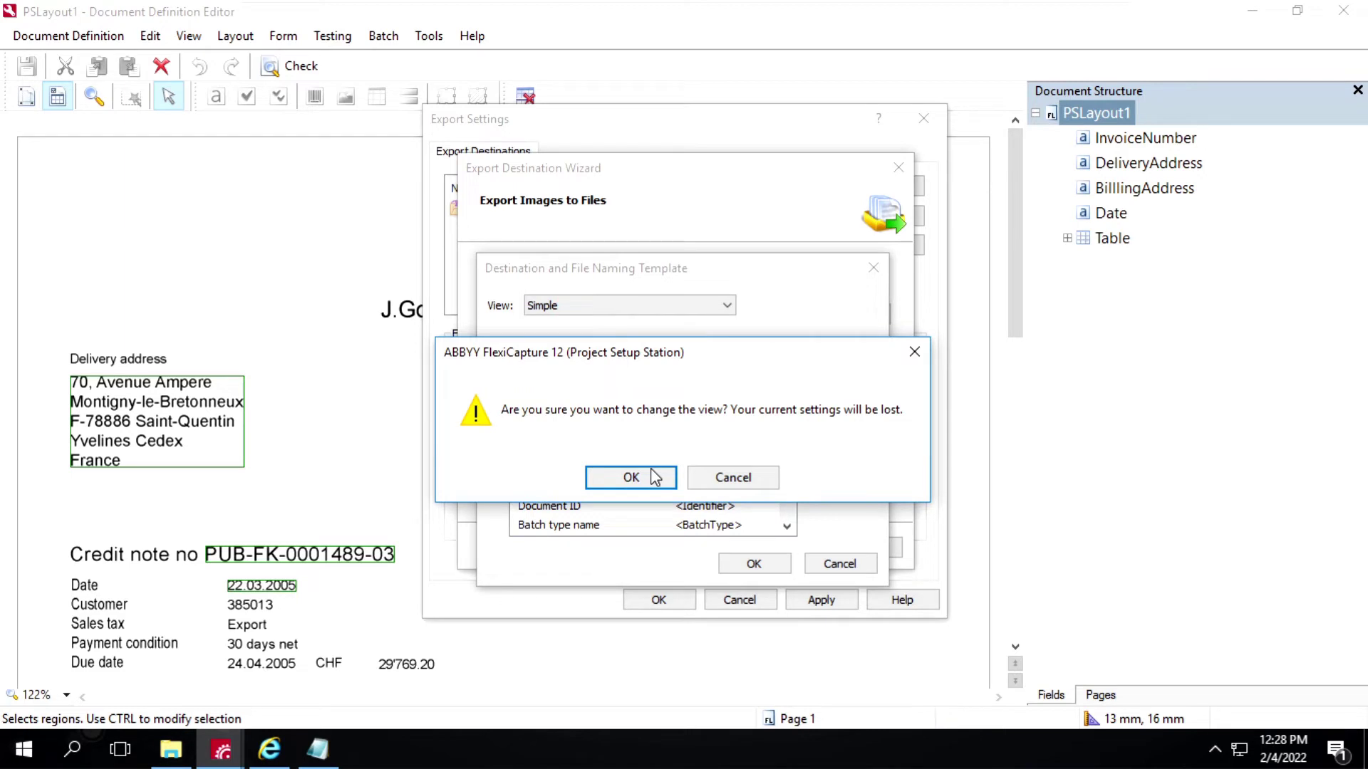
left_click(616, 483)
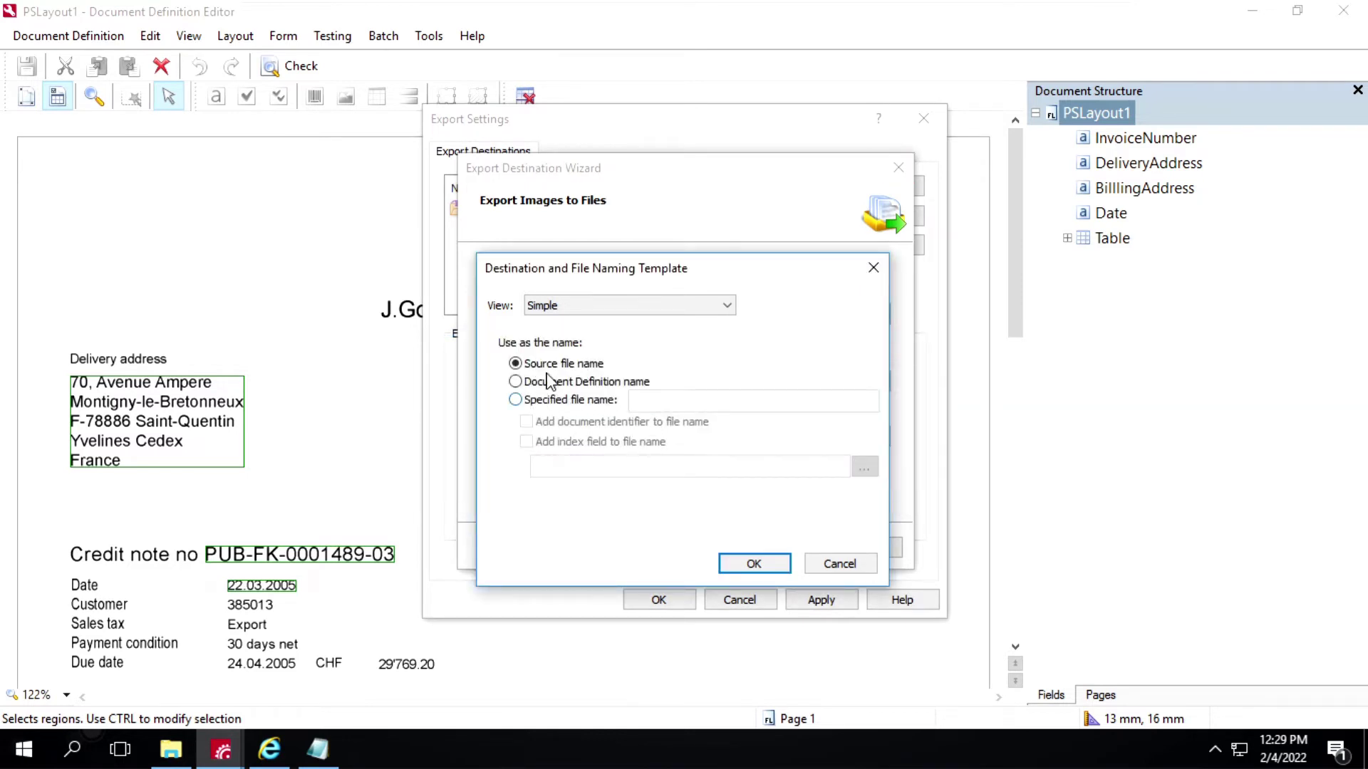
left_click(749, 568)
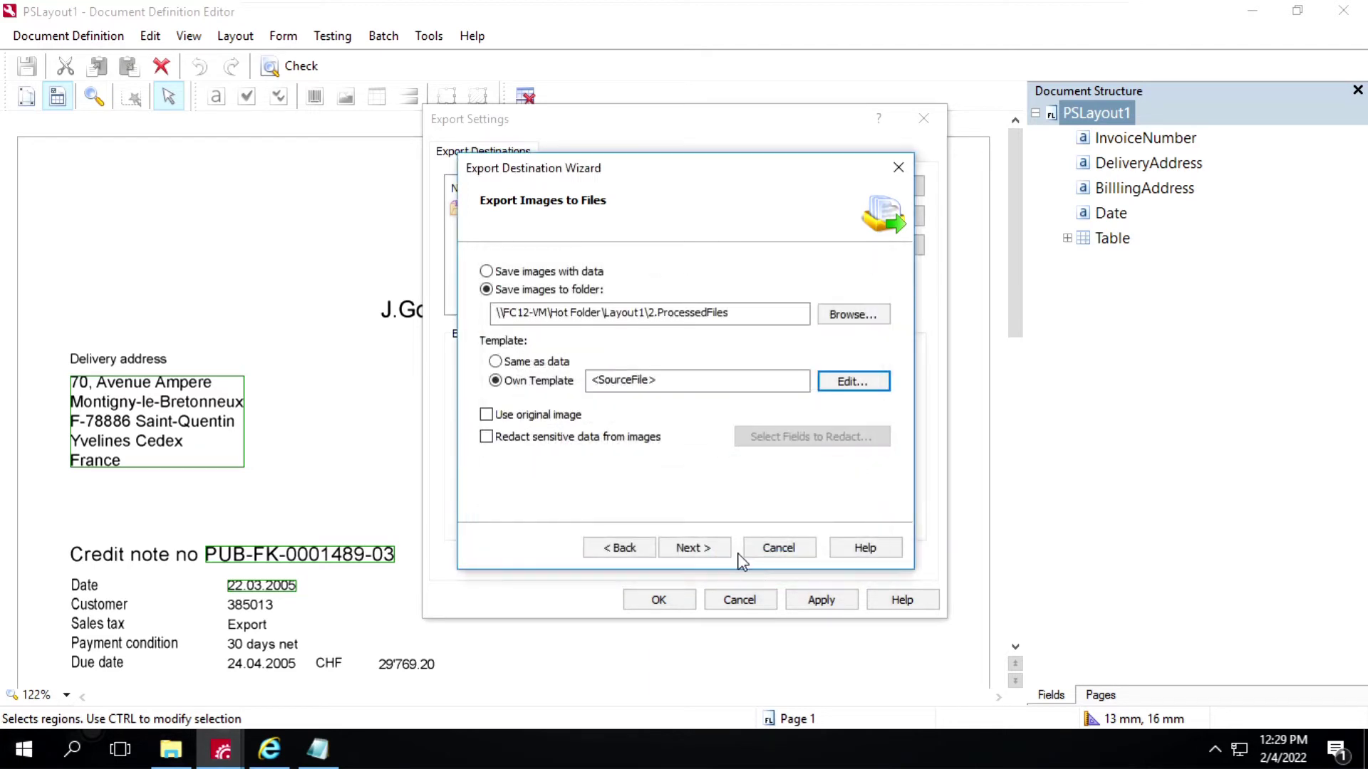
Turn on redaction of sensitive data in the exported images and choose the BilllingAddress field of PSLayout1 as the redacted field.
left_click(486, 437)
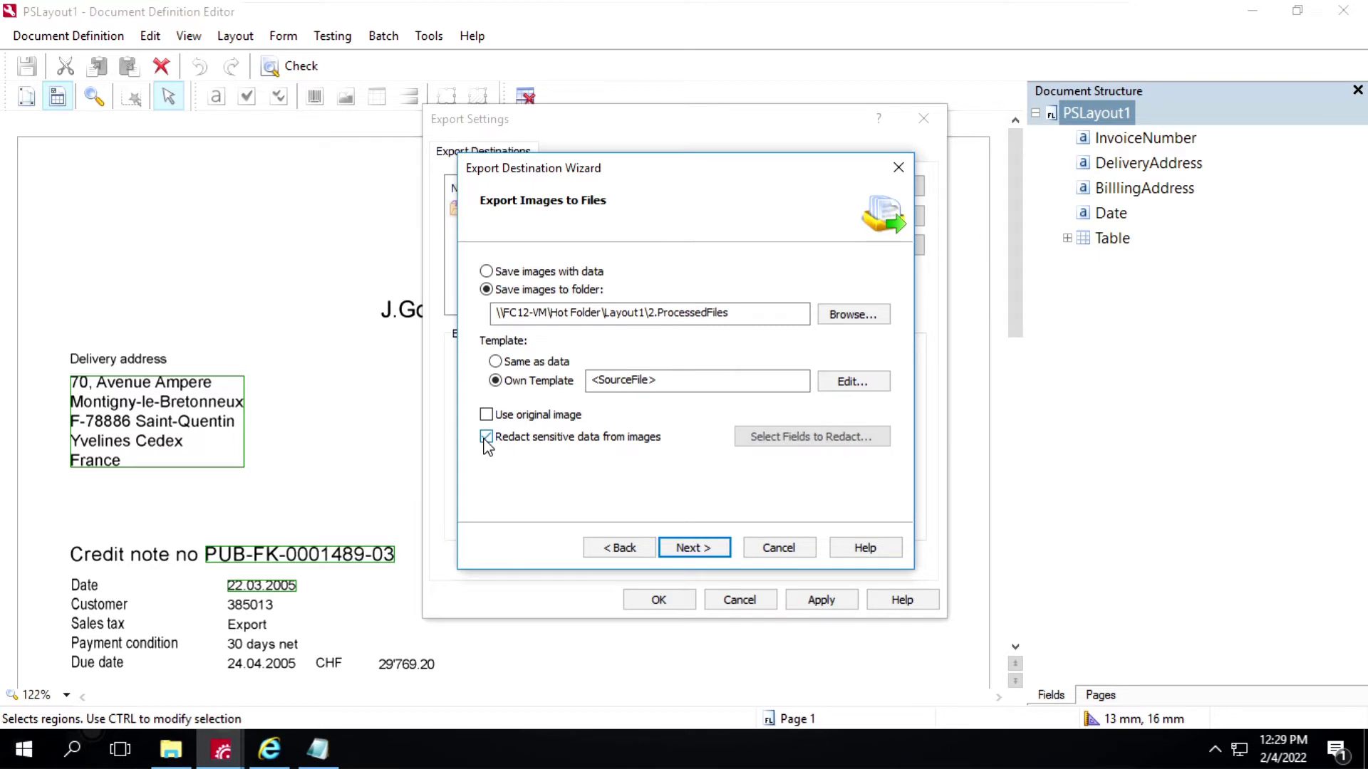
left_click(758, 438)
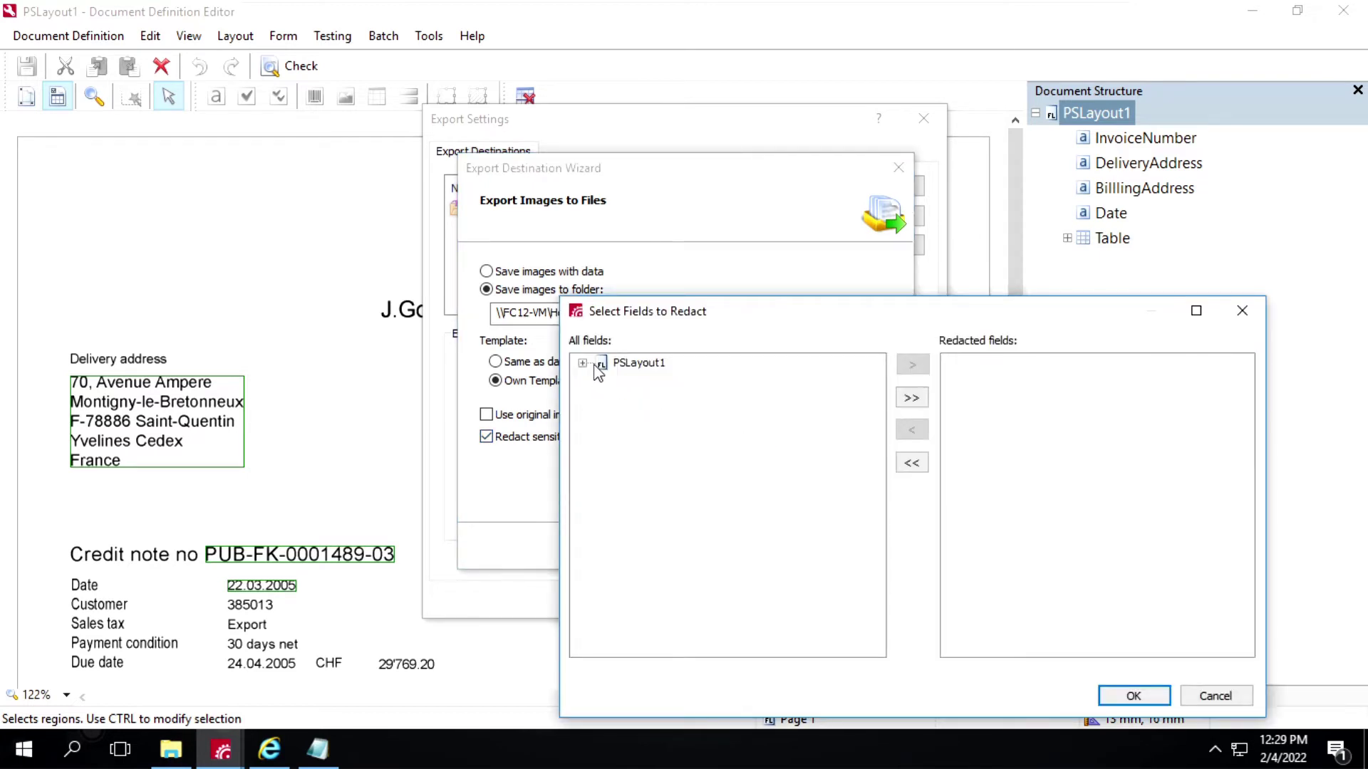
left_click(583, 363)
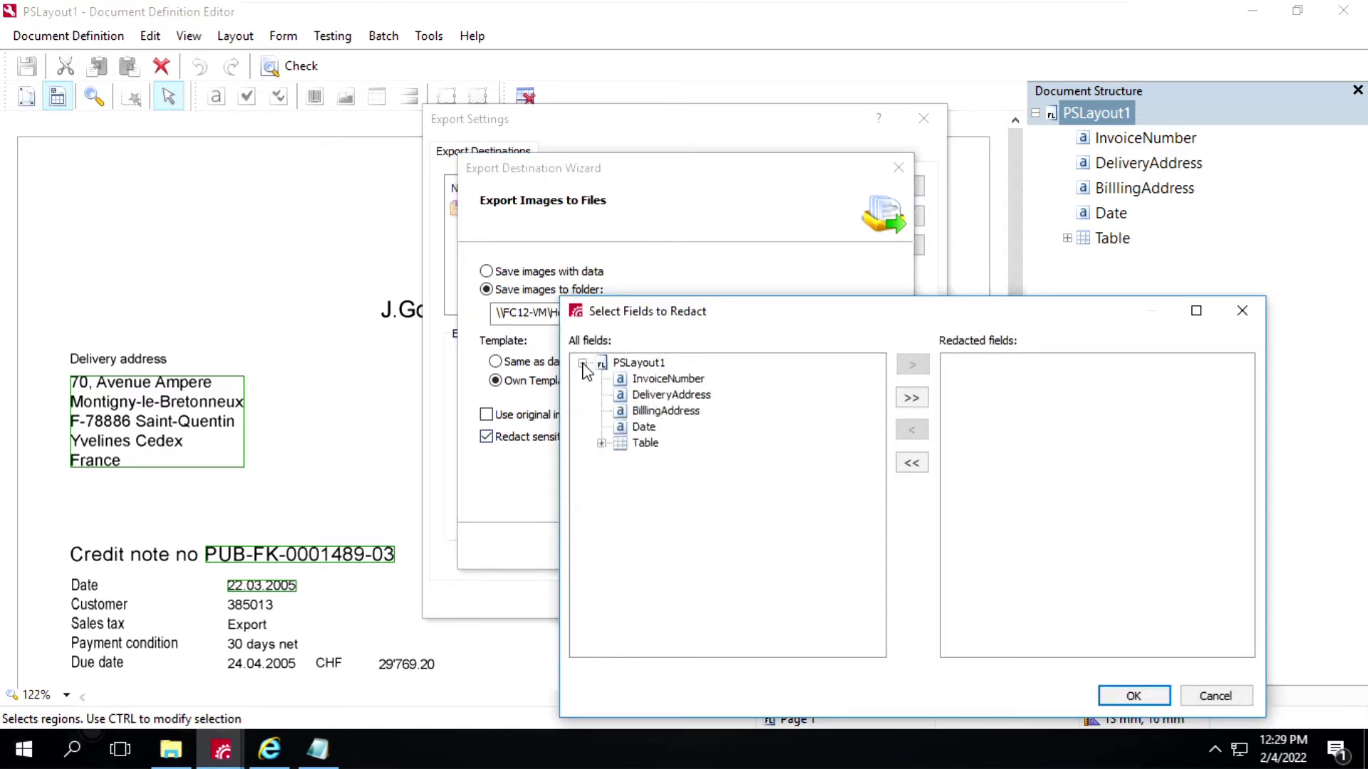
left_click(680, 380)
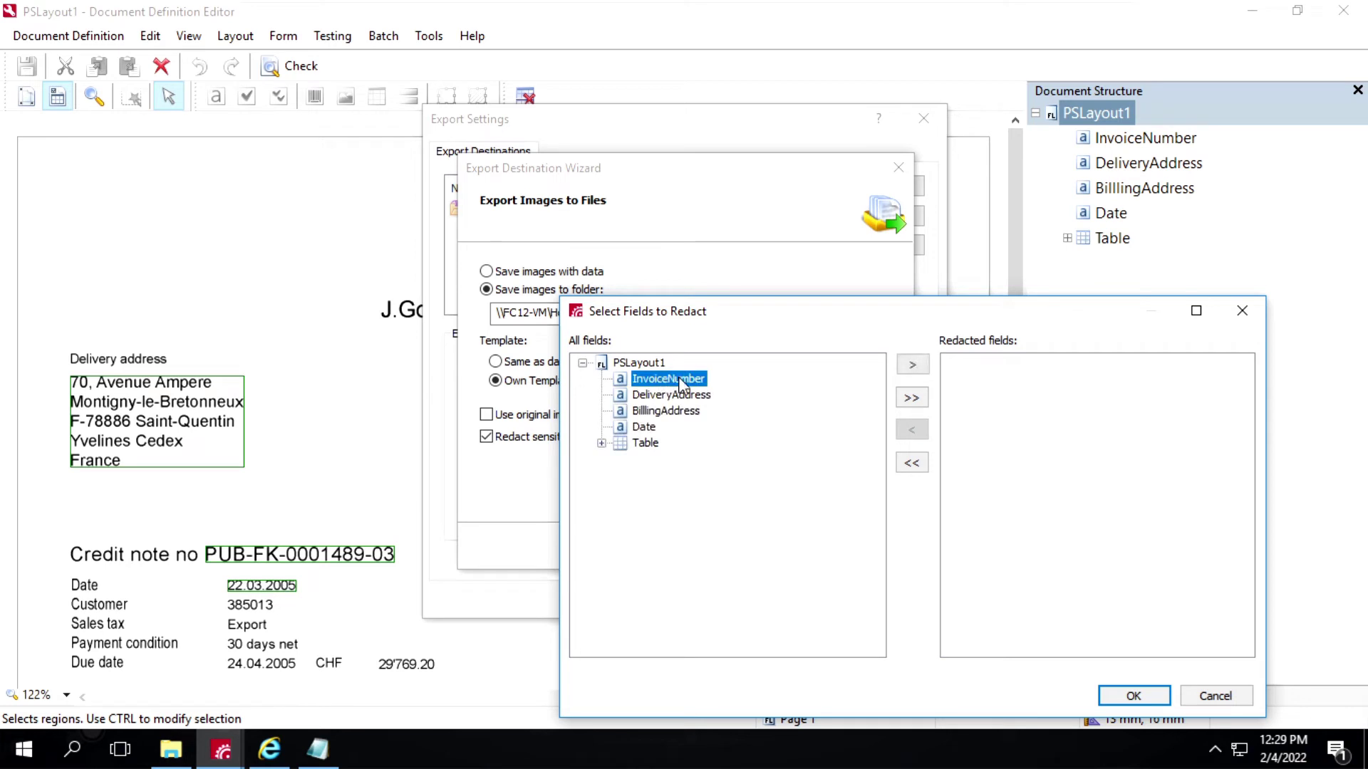
left_click(667, 412)
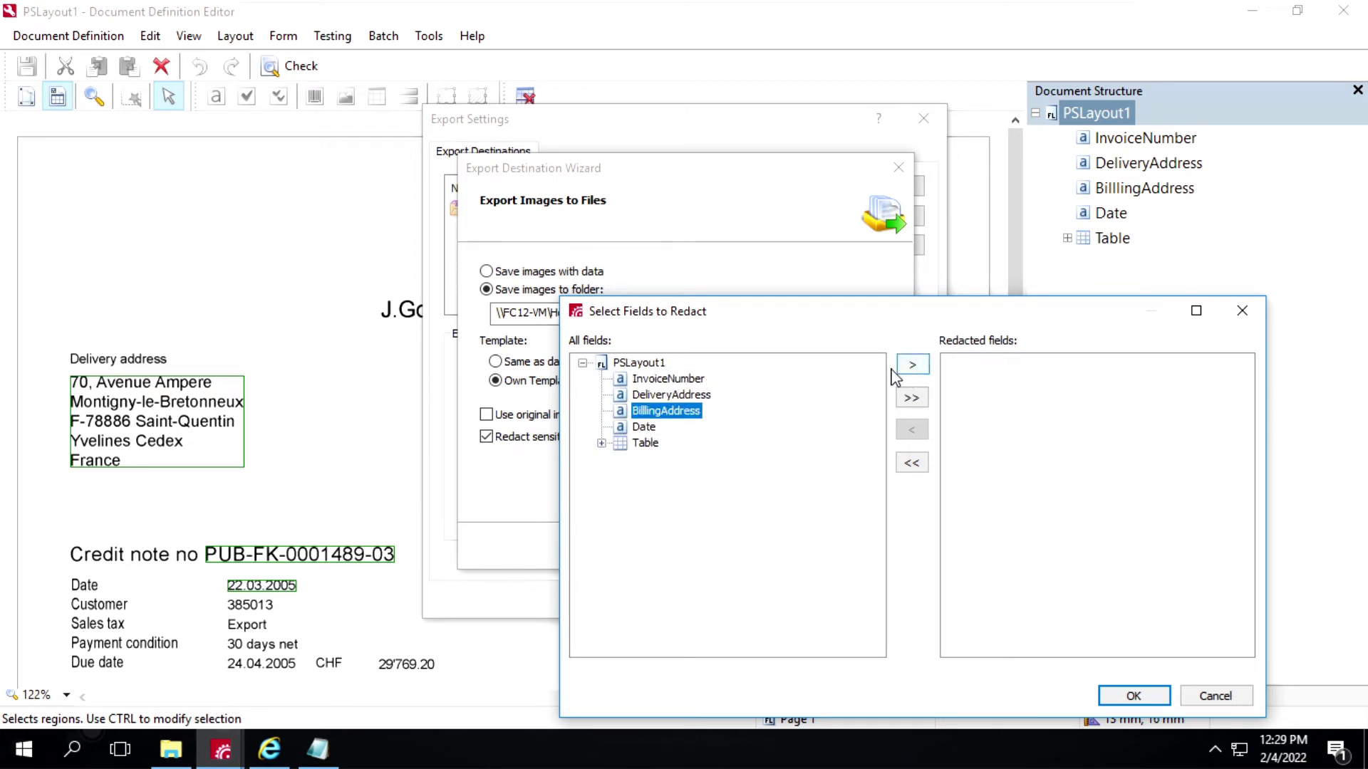
left_click(916, 366)
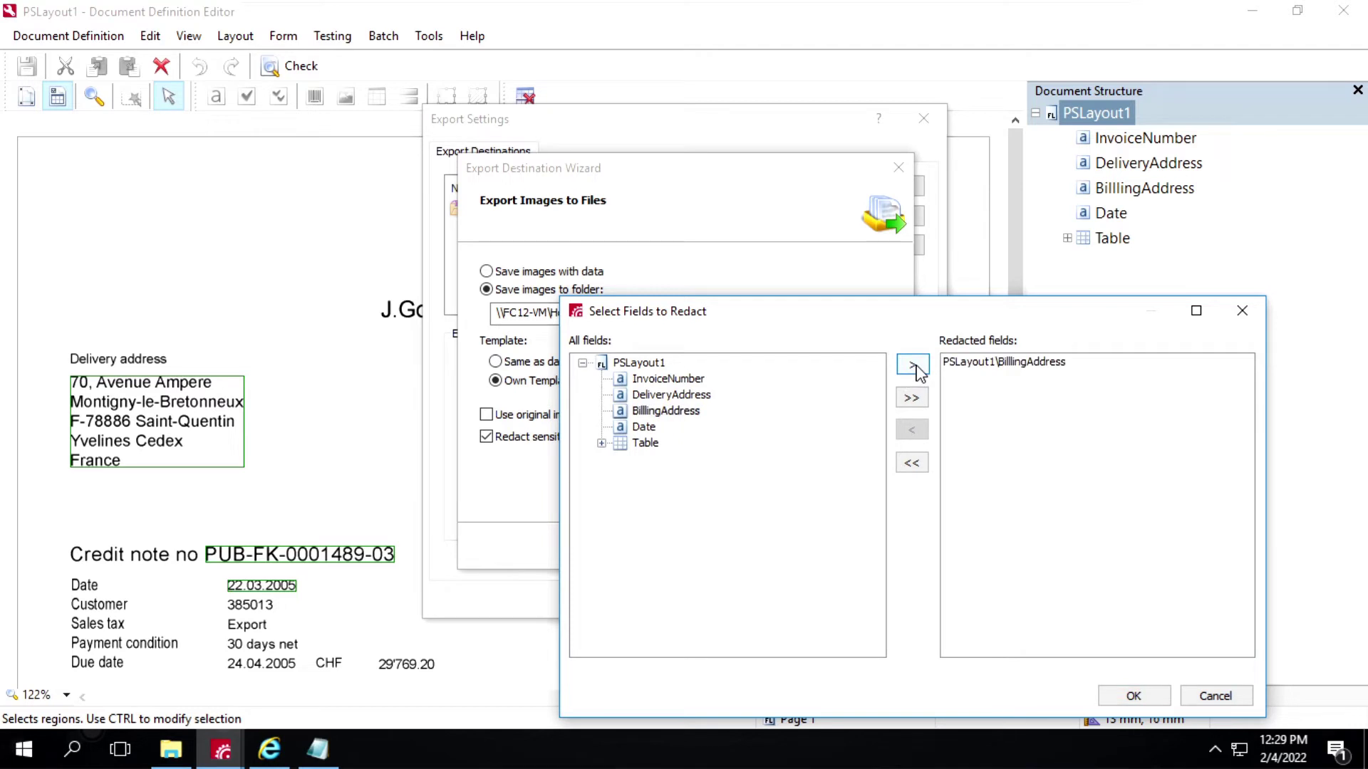
left_click(1133, 698)
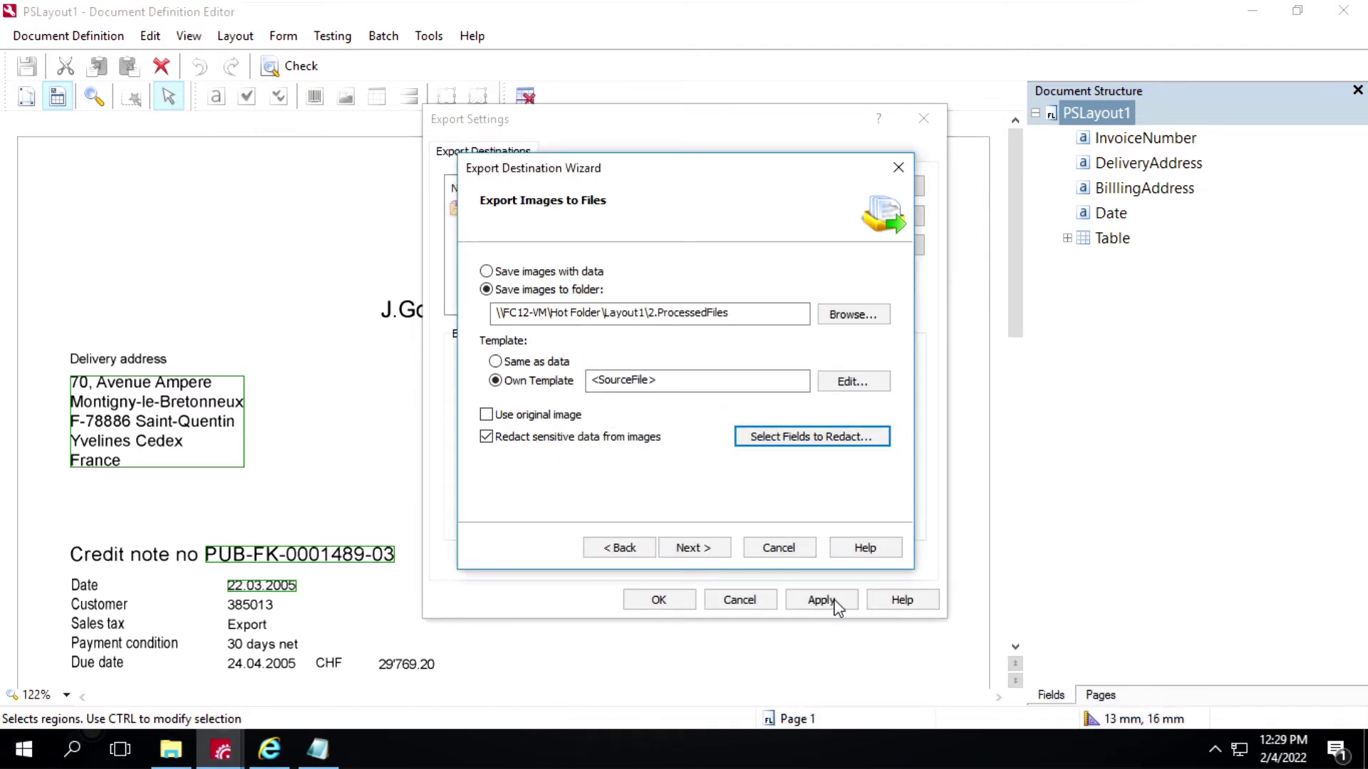
Set the exported image file type to PDF, keep the Grayscale color type, and finish the destination under its default name.
left_click(687, 550)
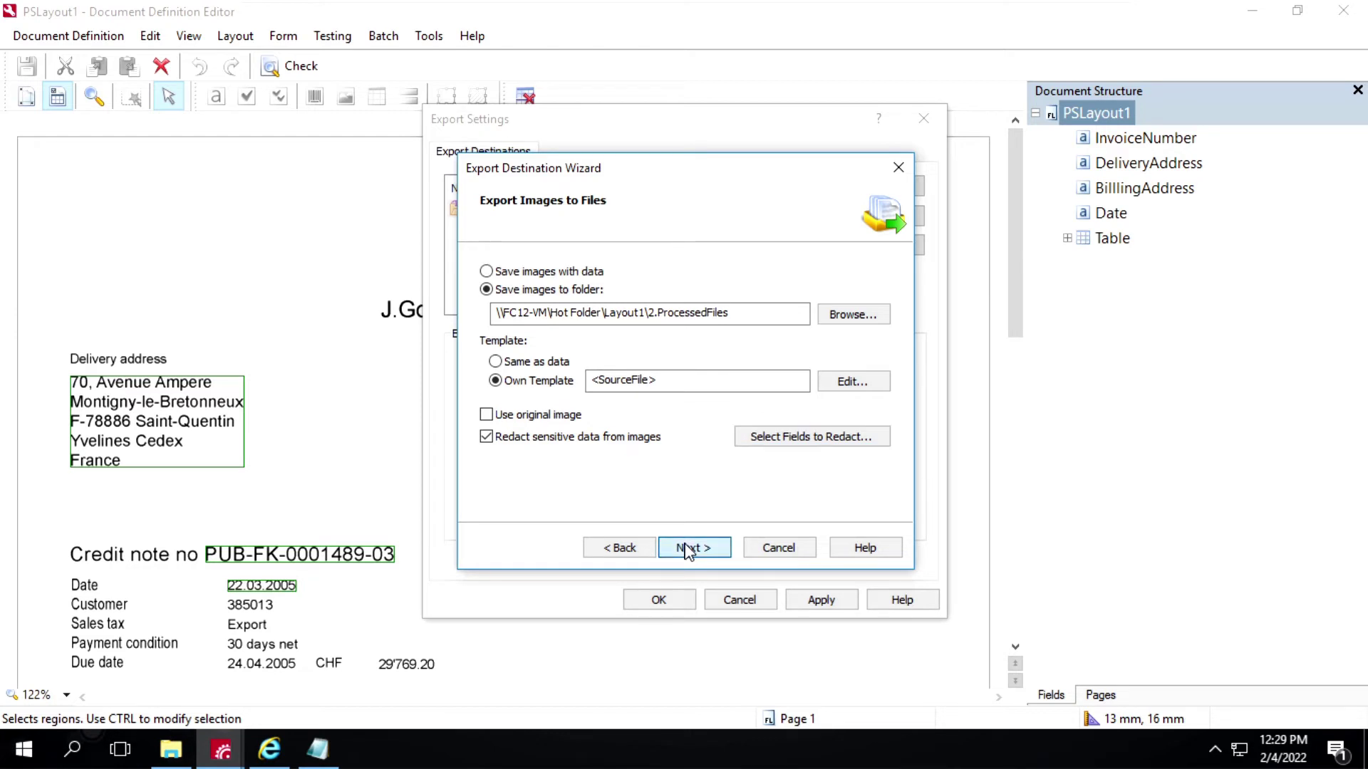
left_click(690, 550)
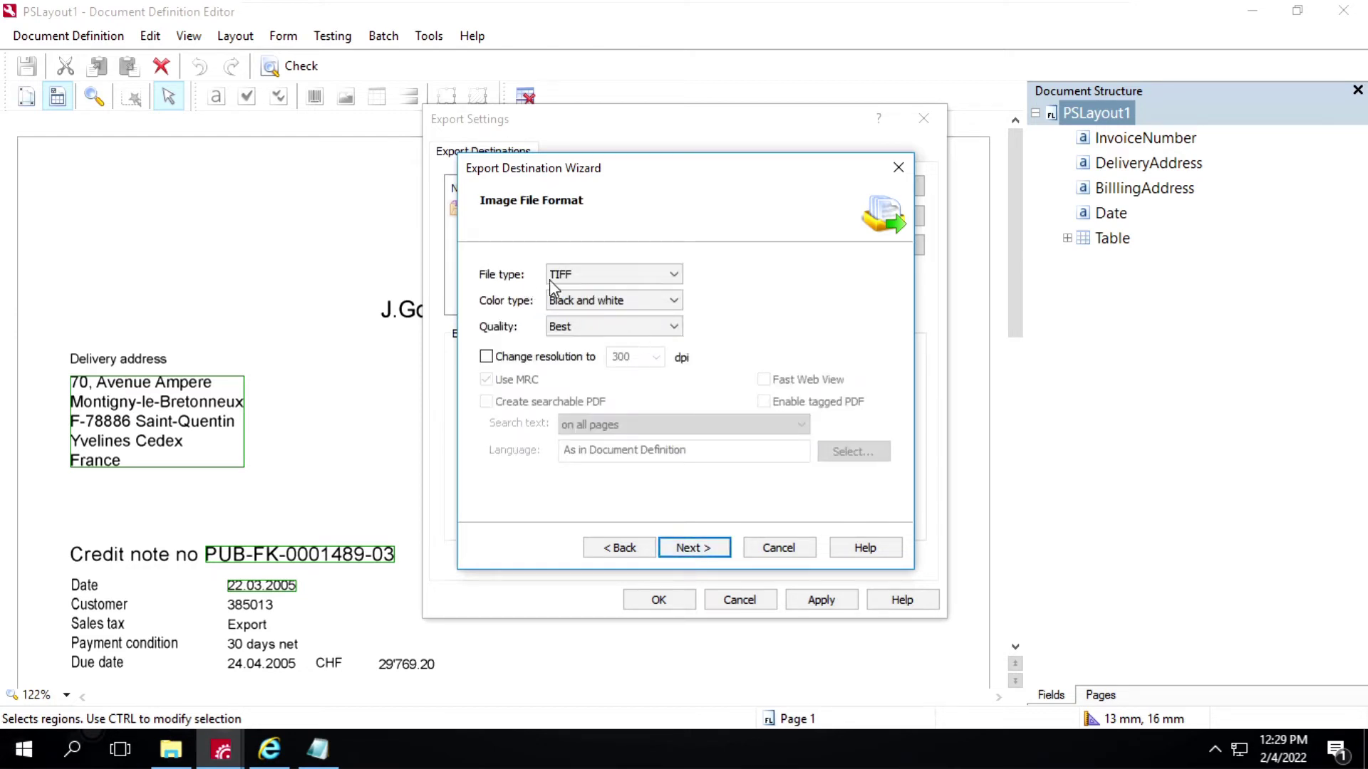
left_click(572, 280)
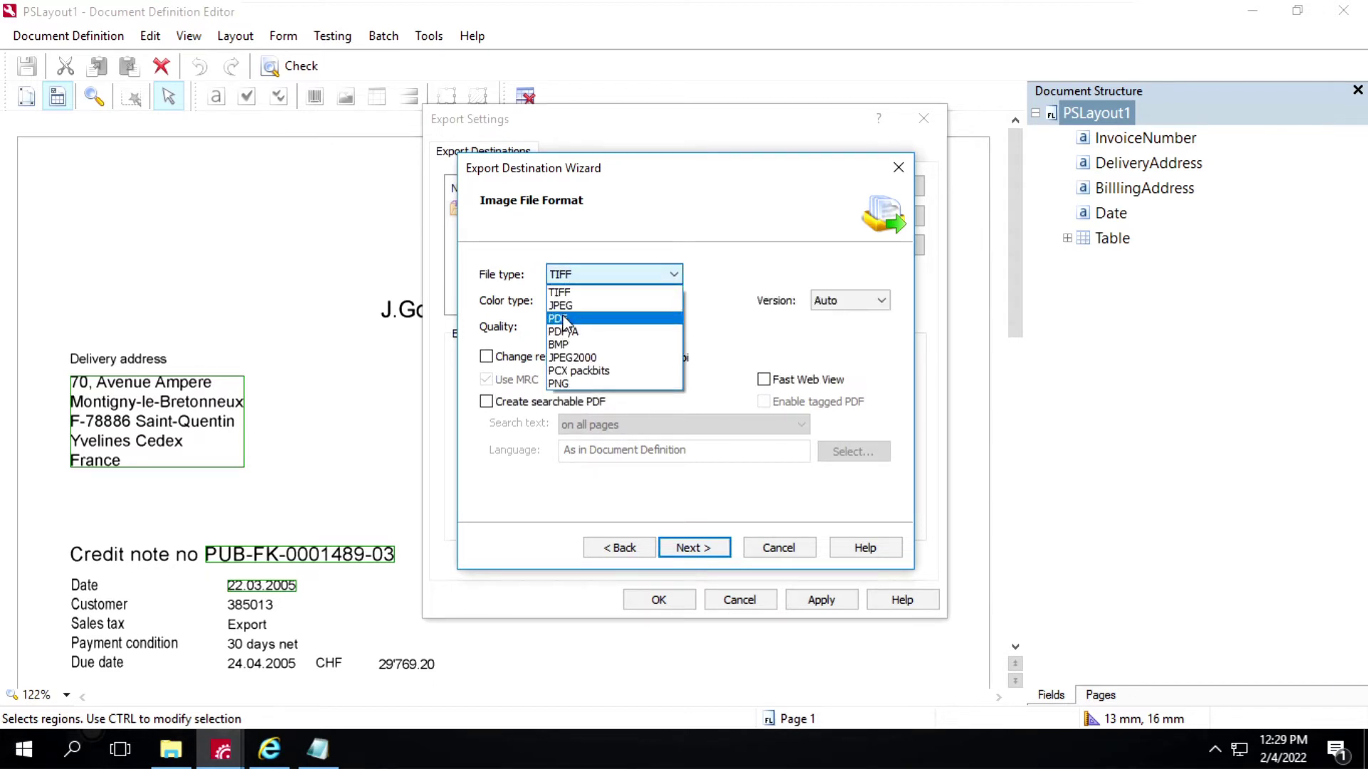
left_click(558, 319)
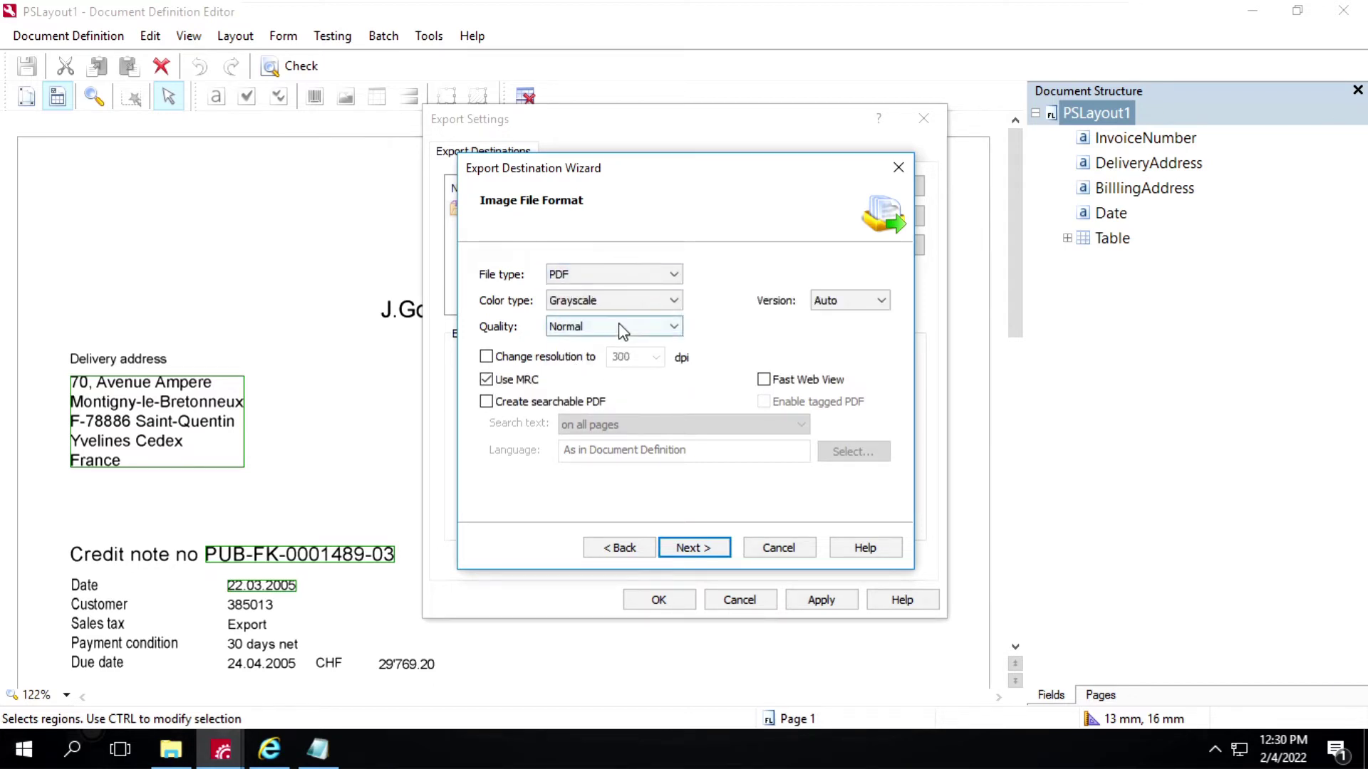
left_click(602, 306)
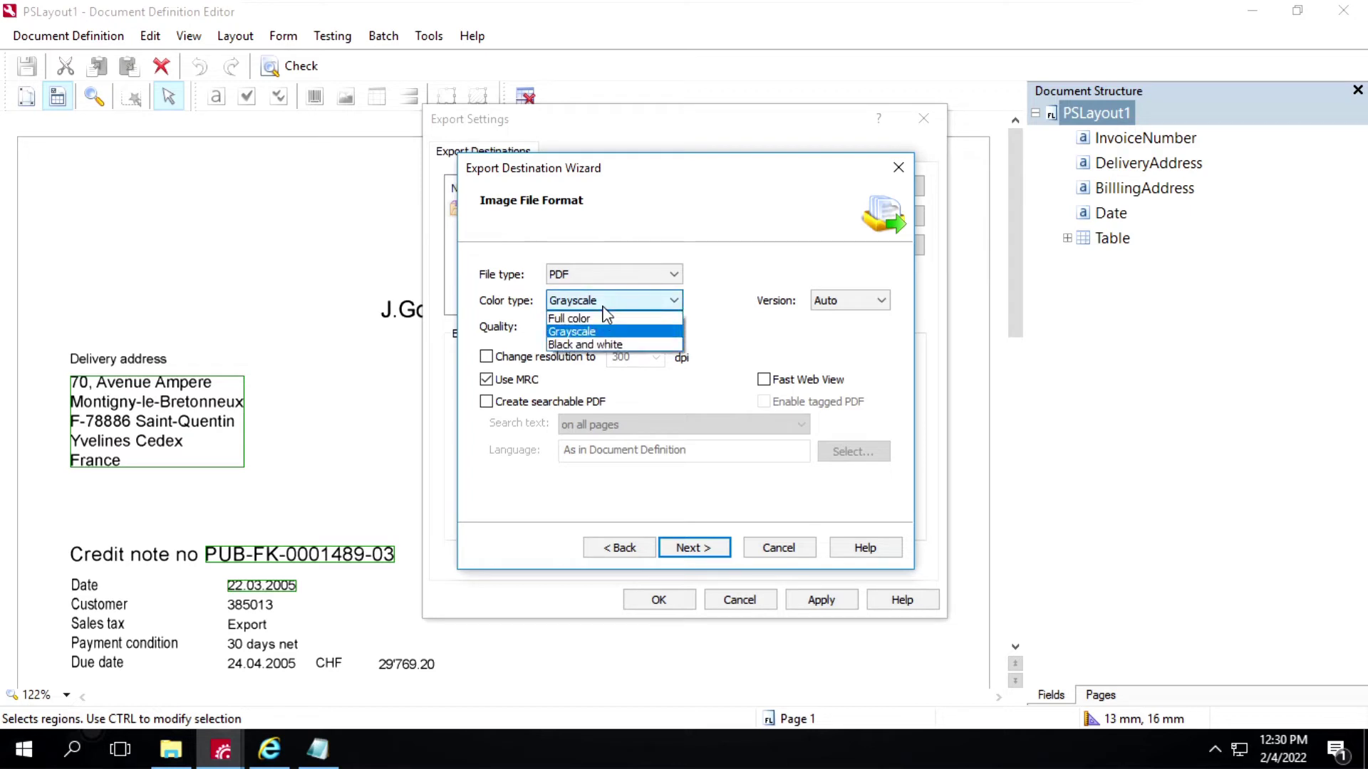
left_click(602, 306)
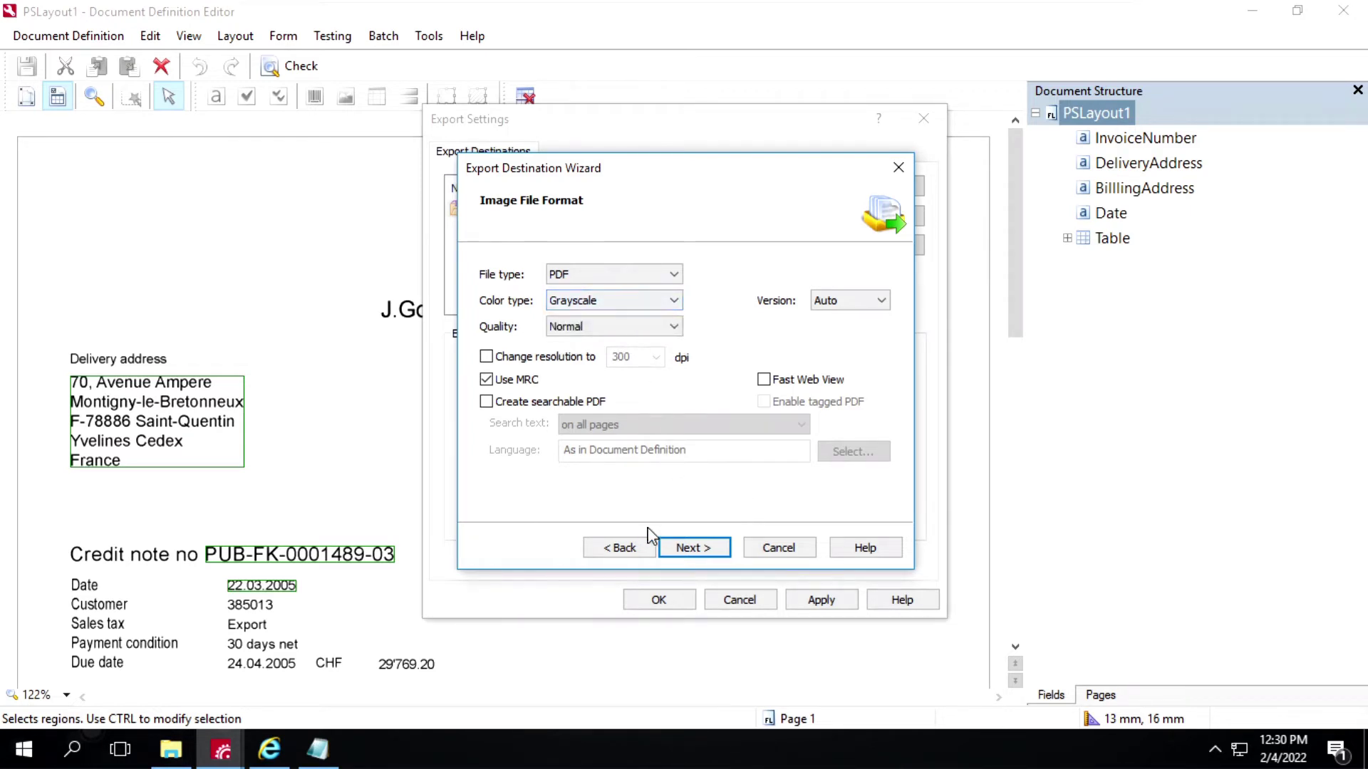
left_click(693, 548)
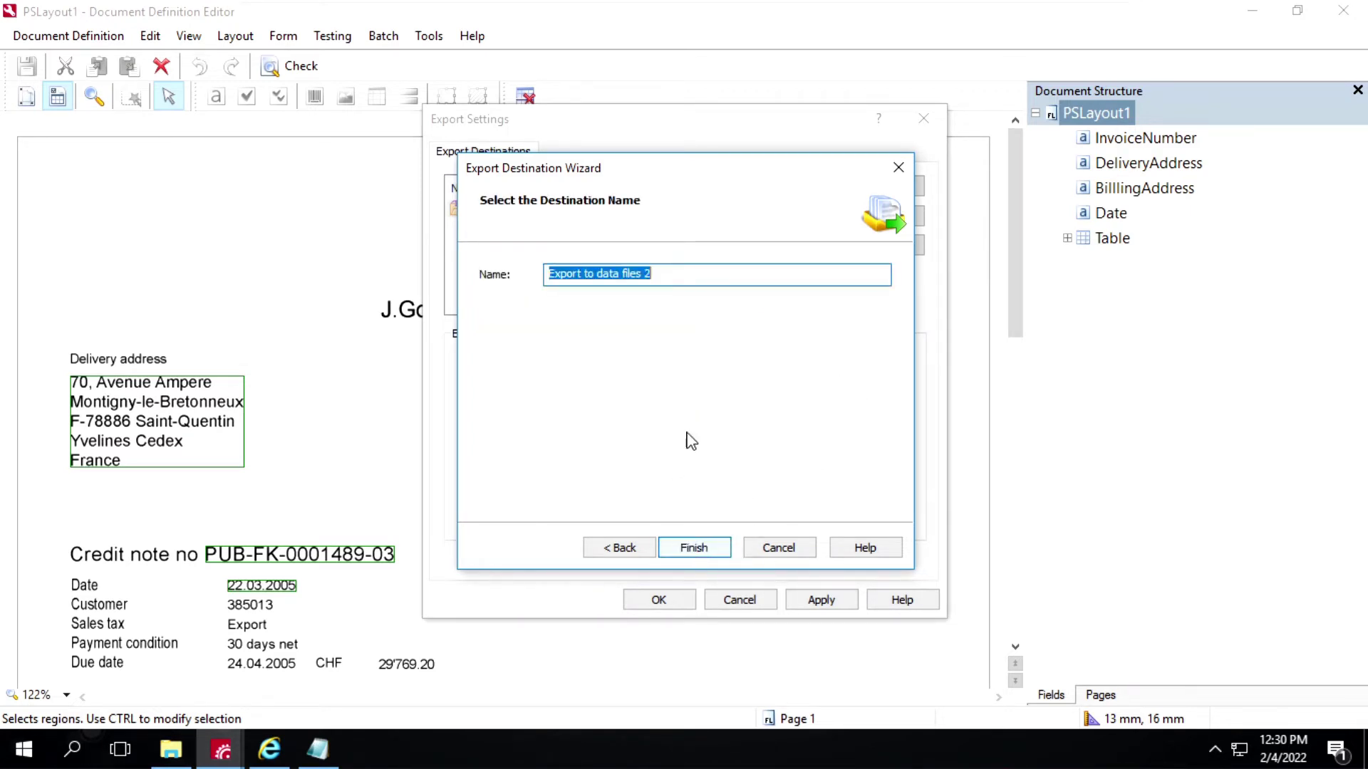
left_click(696, 548)
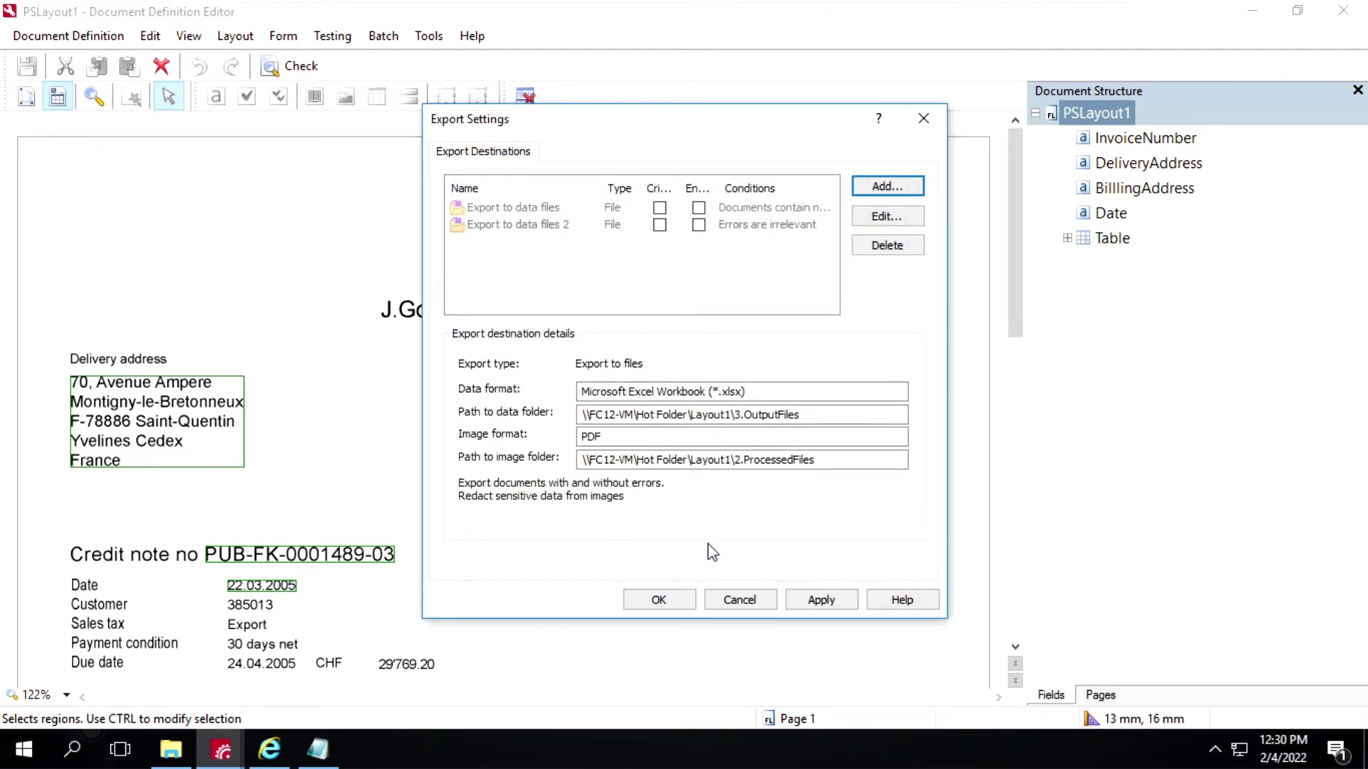
Mark the Export to data files 2 destination as critical and enabled, and apply the export settings.
left_click(659, 225)
left_click(698, 225)
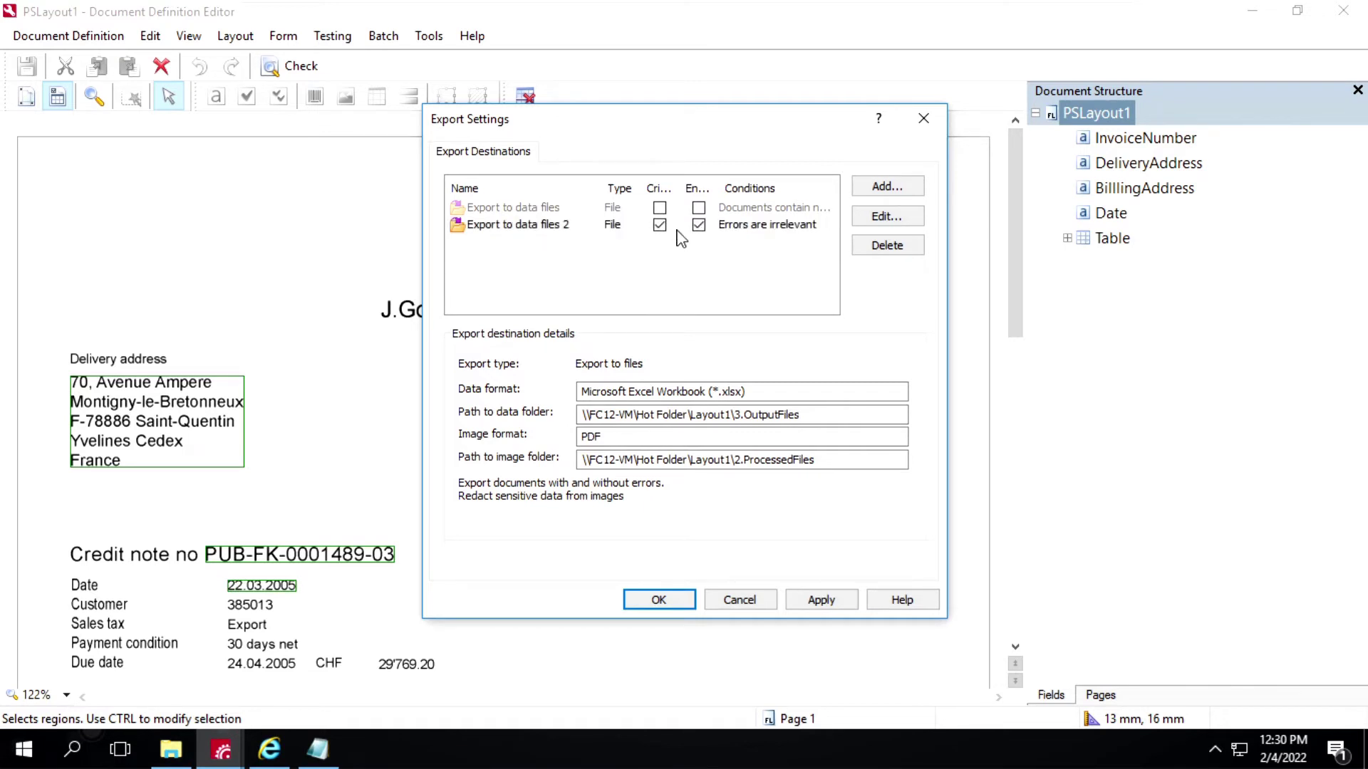
left_click(831, 599)
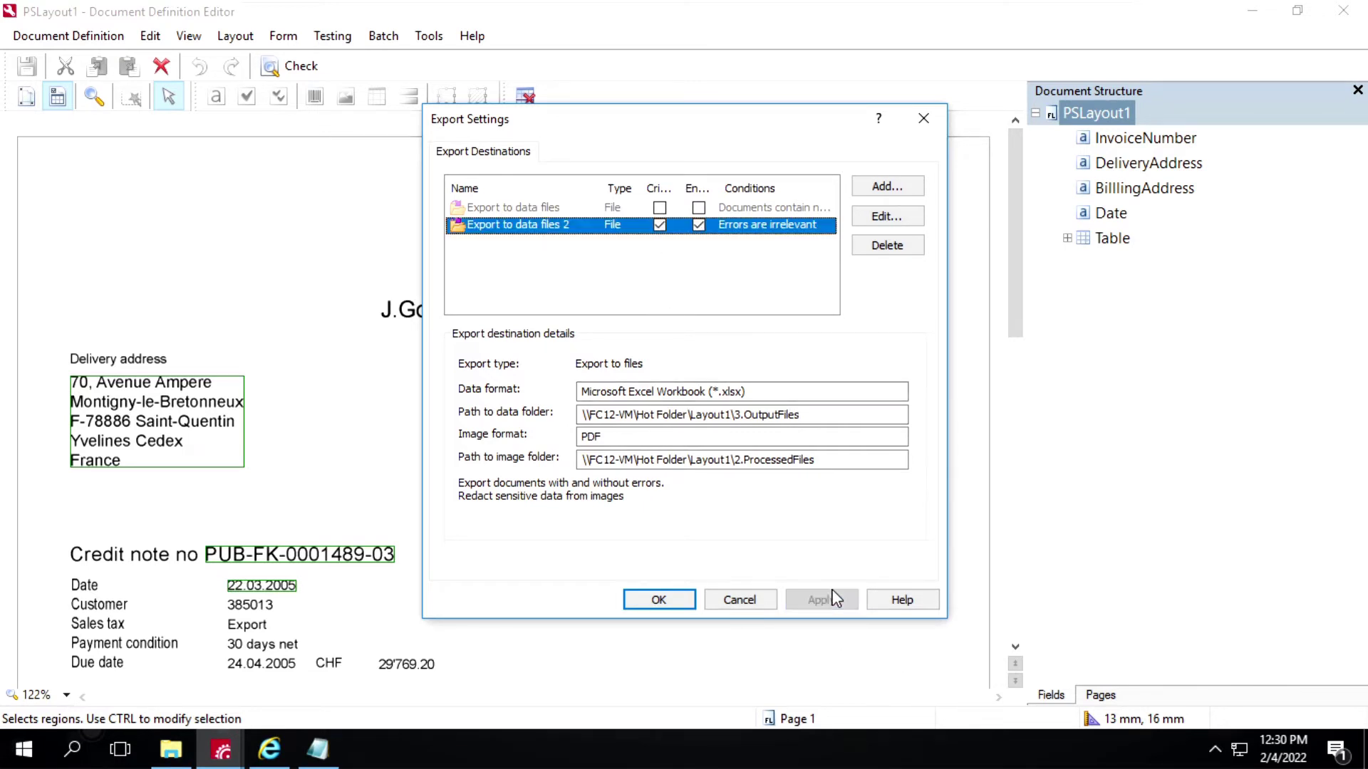
left_click(667, 602)
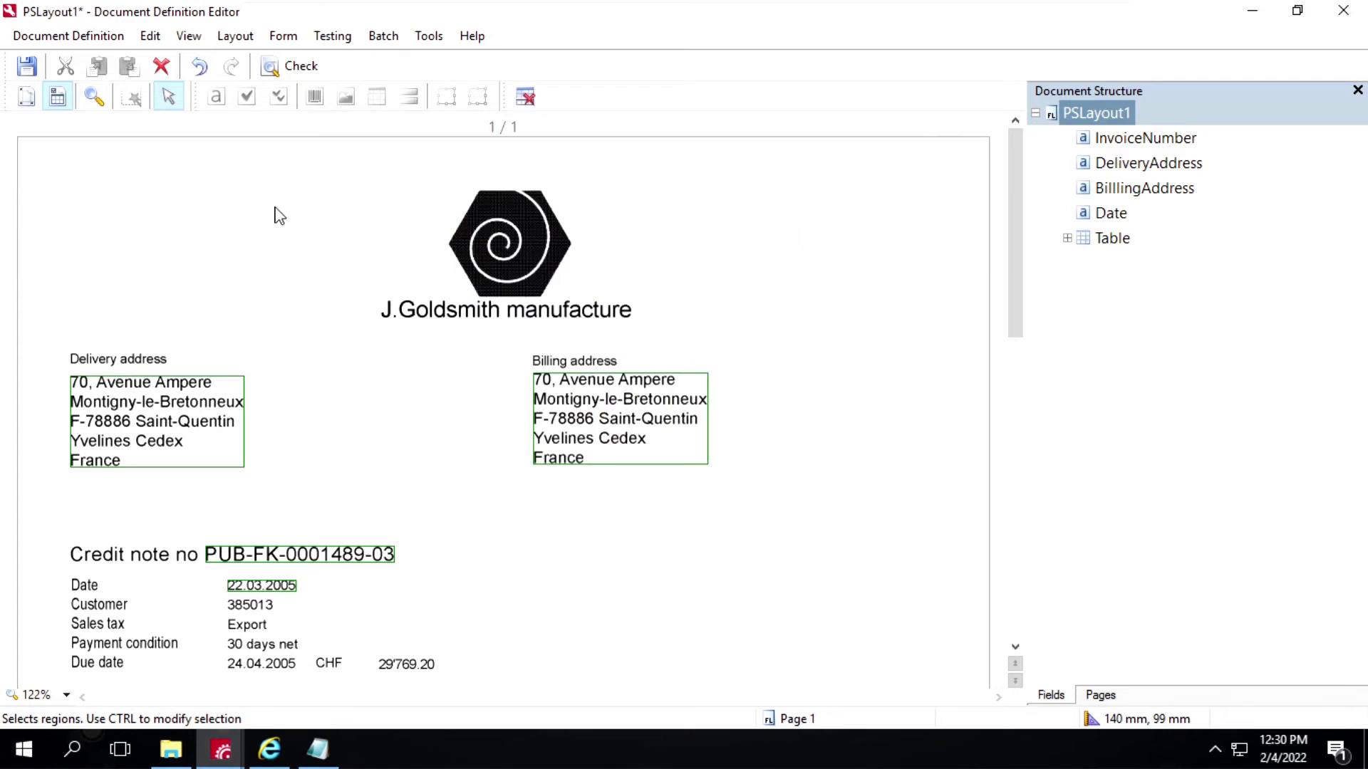
Save the PSLayout1 document definition and close the Document Definition Editor.
left_click(28, 69)
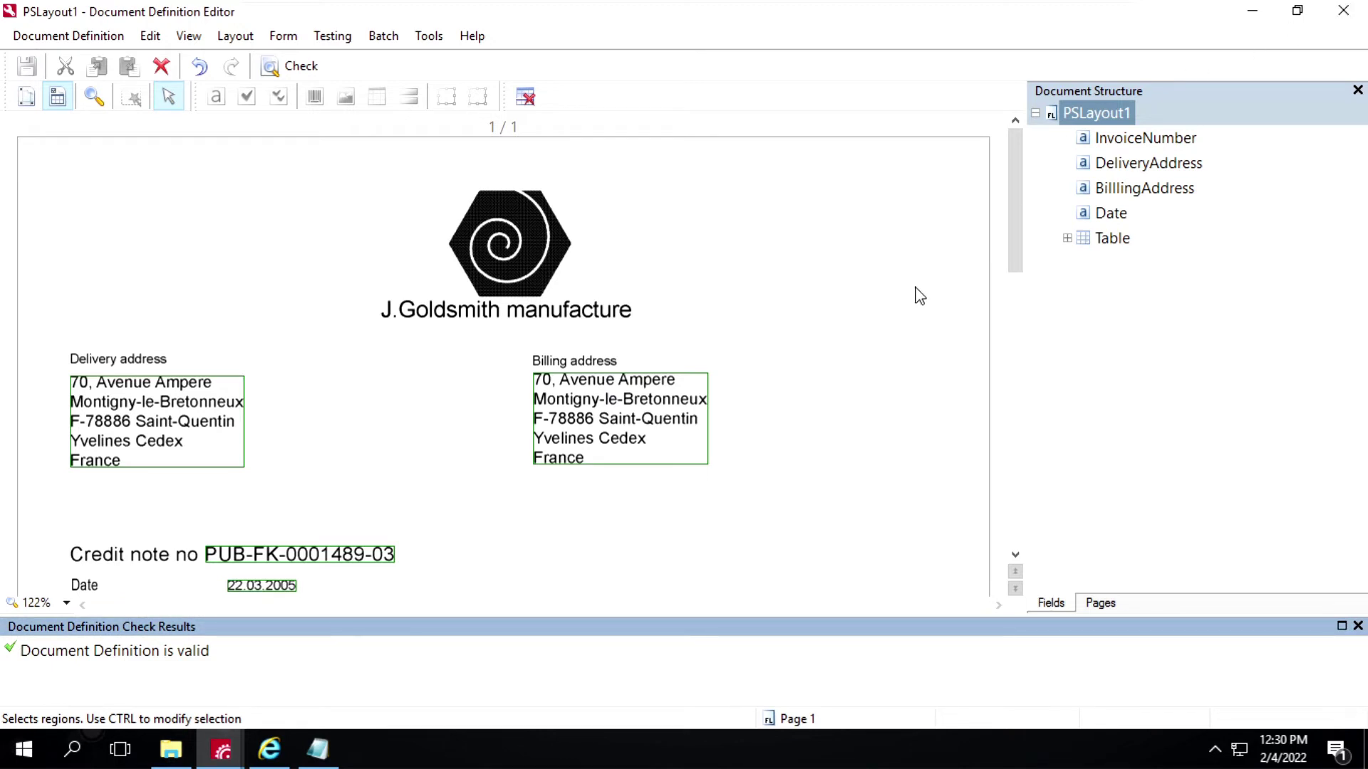
key("ctrl+F4")
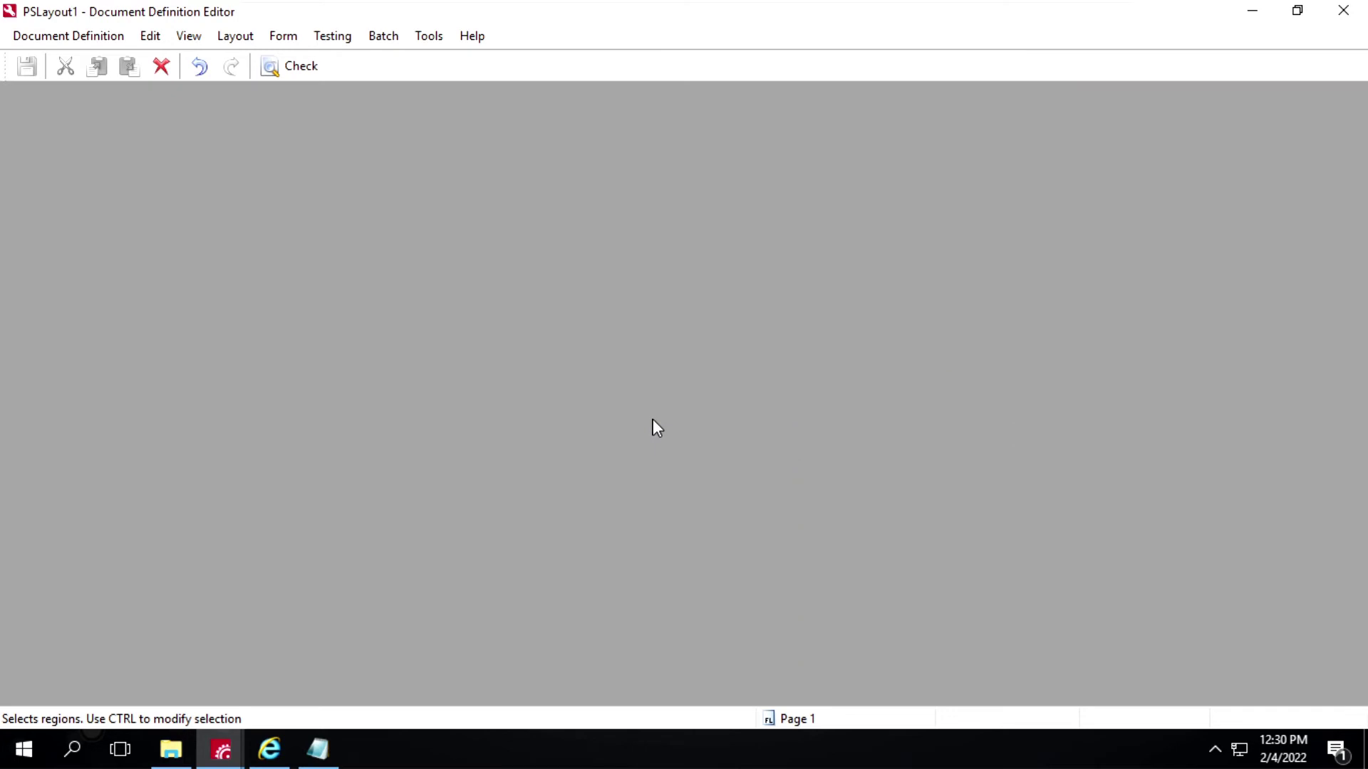
key("alt+F4")
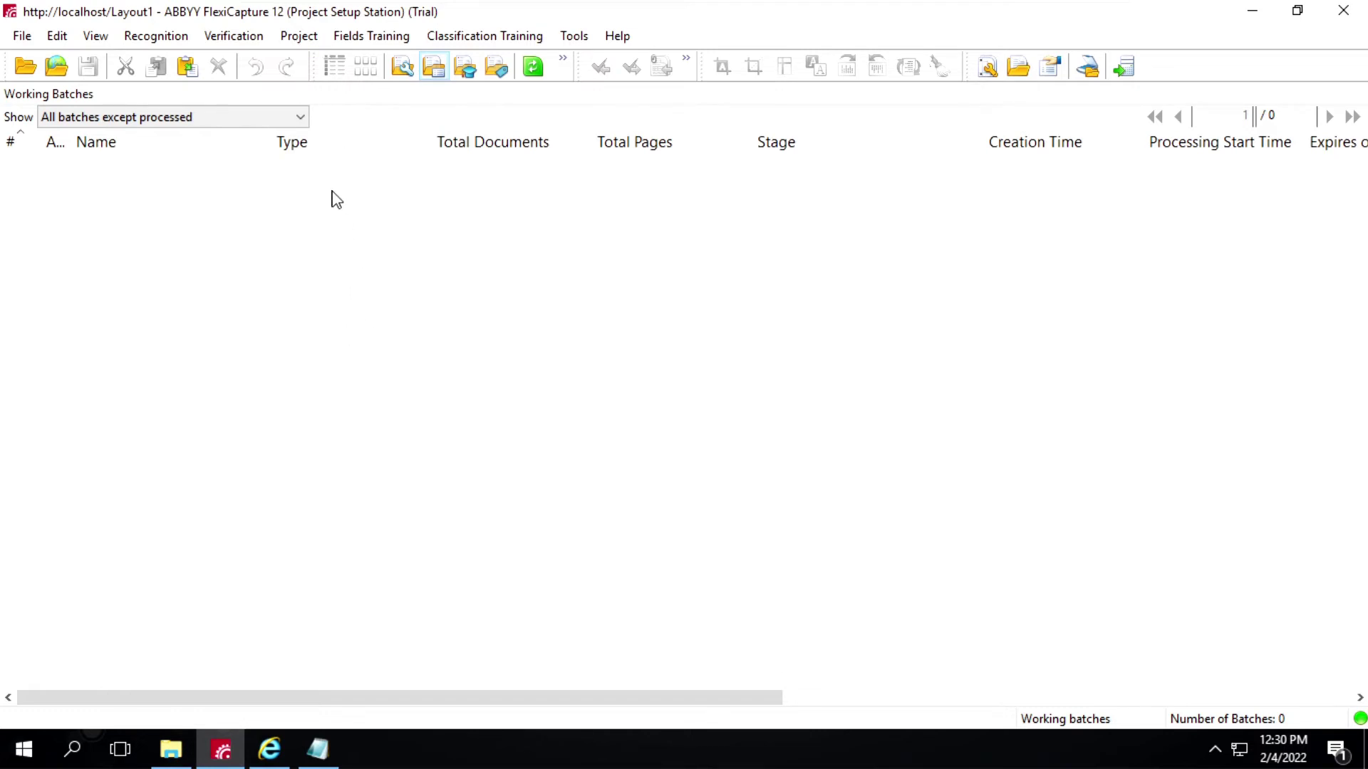
Publish the PSLayout1 document definition from the project's Document Definitions list, and close the list.
left_click(292, 37)
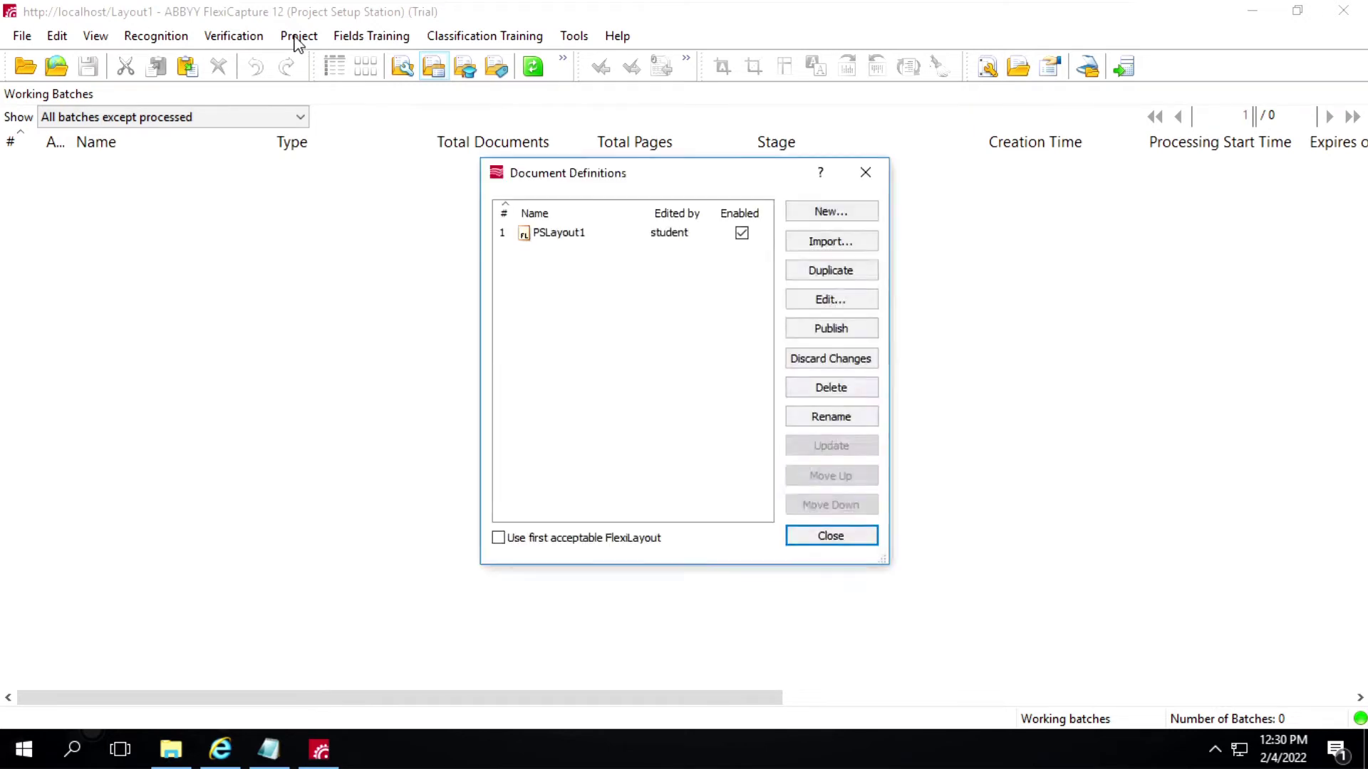
left_click(826, 328)
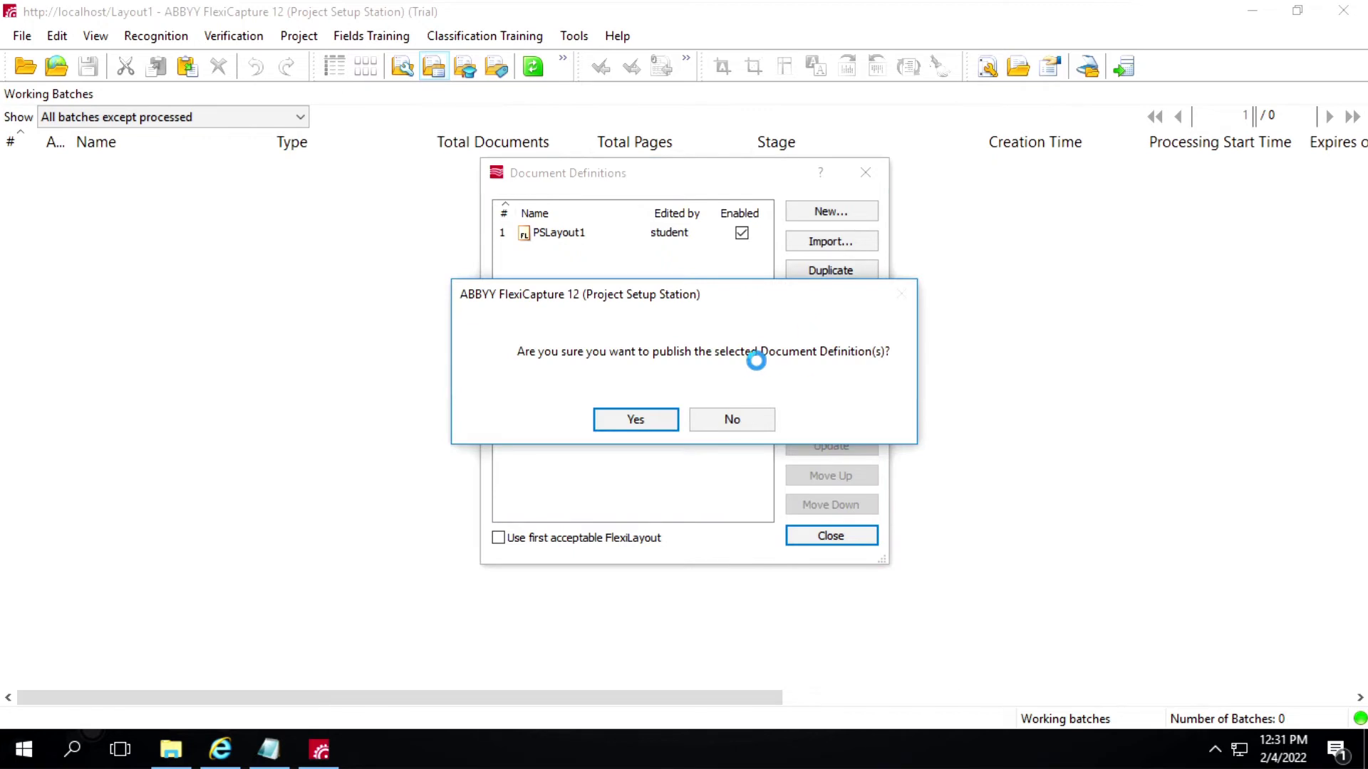
left_click(636, 421)
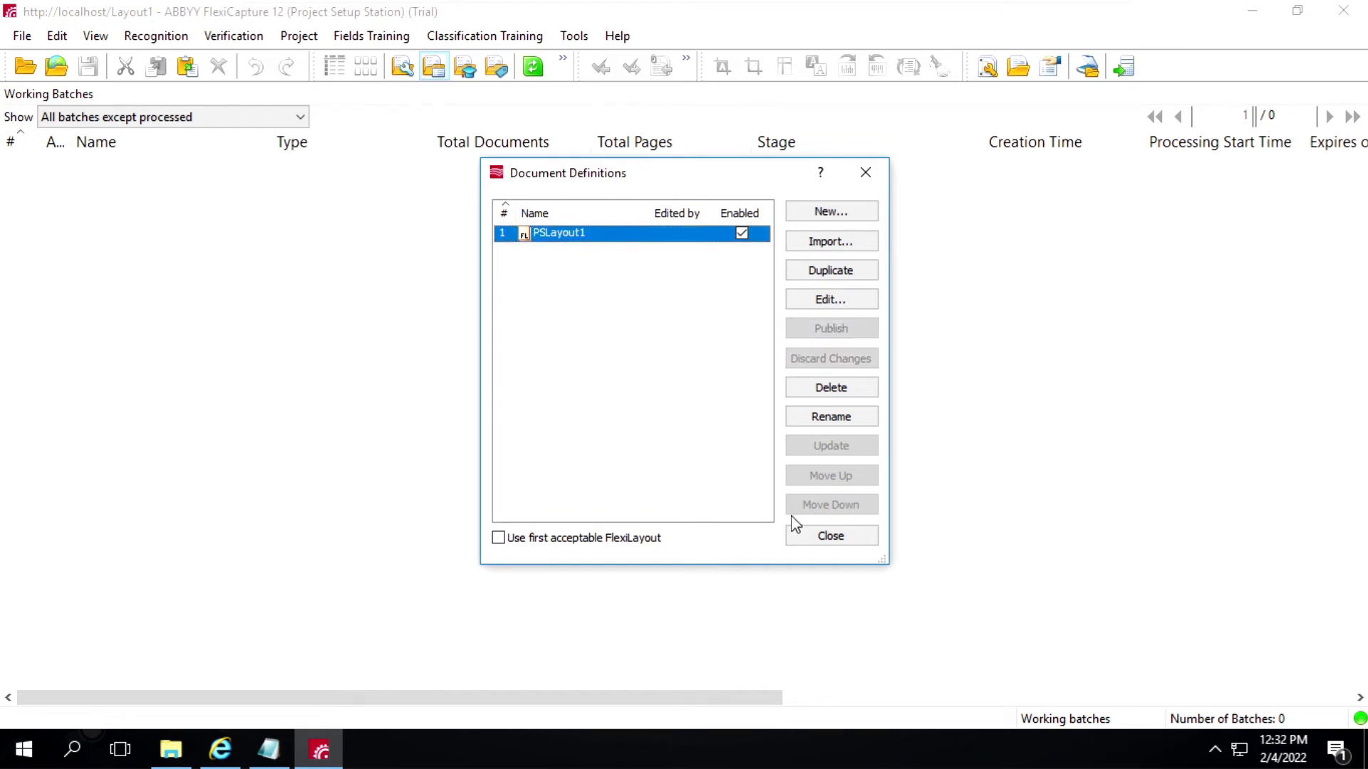
left_click(838, 541)
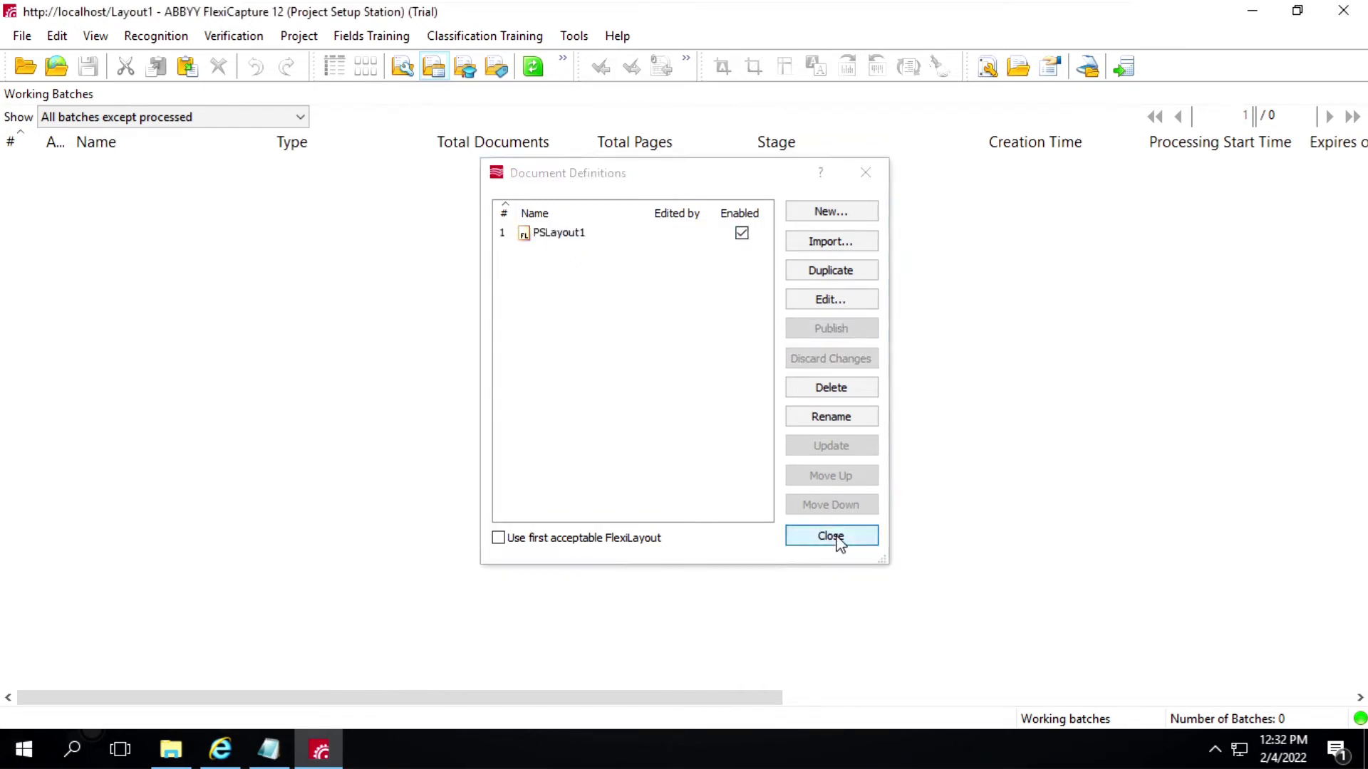
Switch to File Explorer and open the 1.InputFiles folder inside the Layout1 hot folder.
left_click(1248, 16)
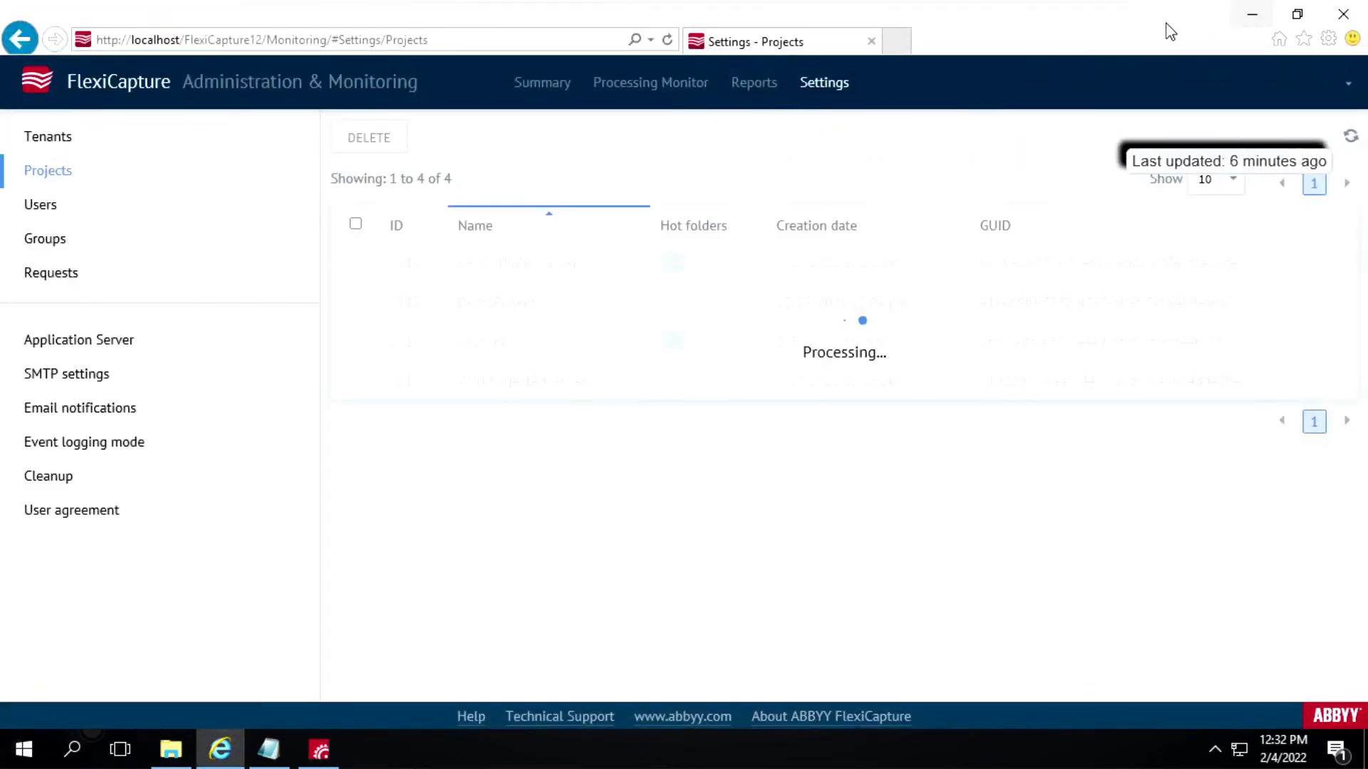
left_click(1242, 17)
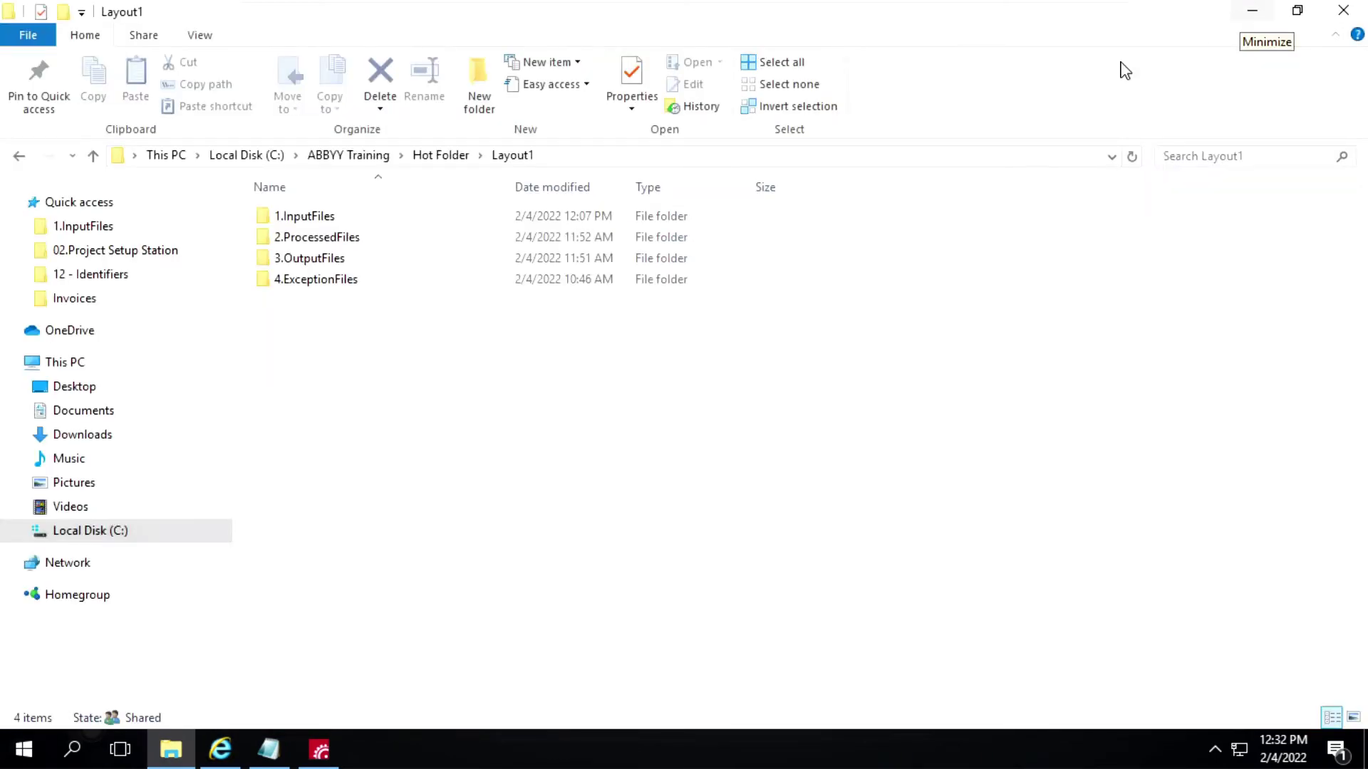
left_click(320, 220)
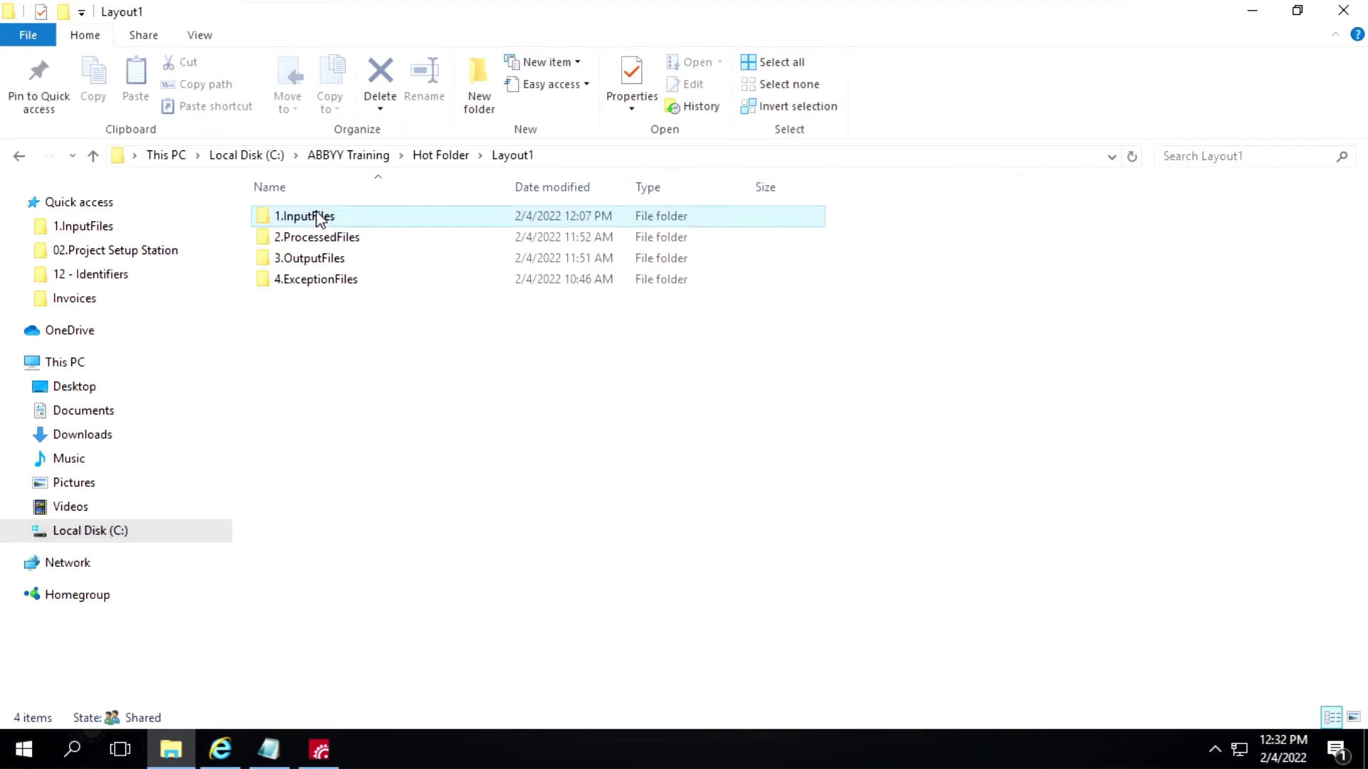
double_click(317, 217)
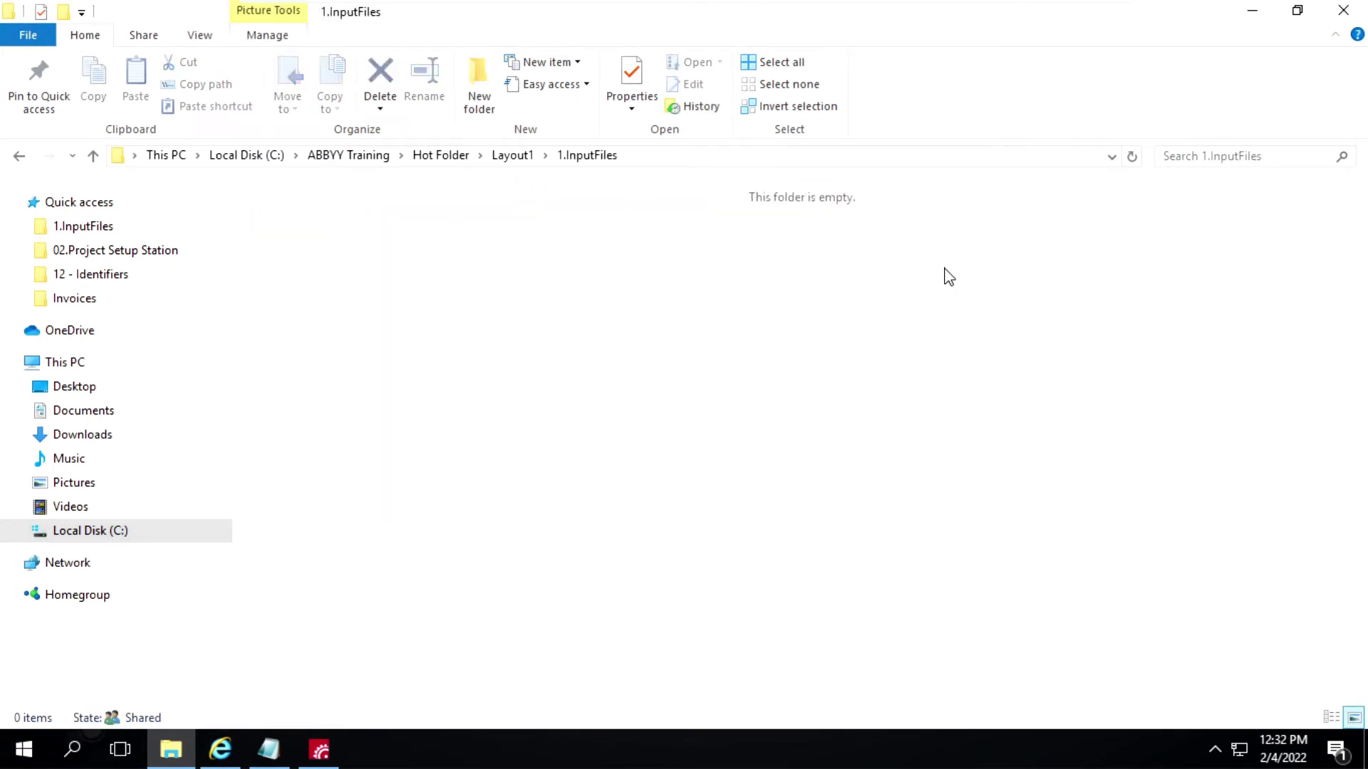
Restore the folder window to a smaller size and copy Invoice01.tif from the desktop into 1.InputFiles.
double_click(1078, 30)
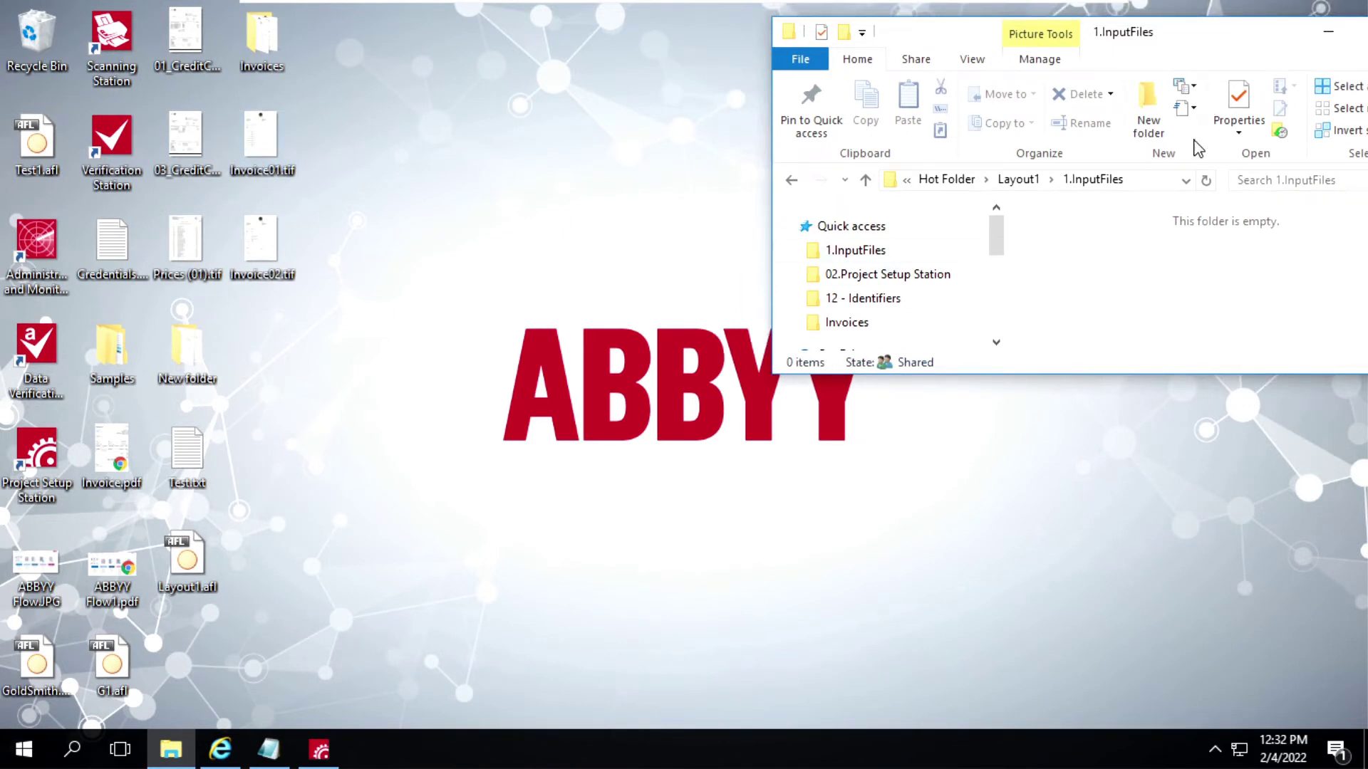
right_click(1152, 265)
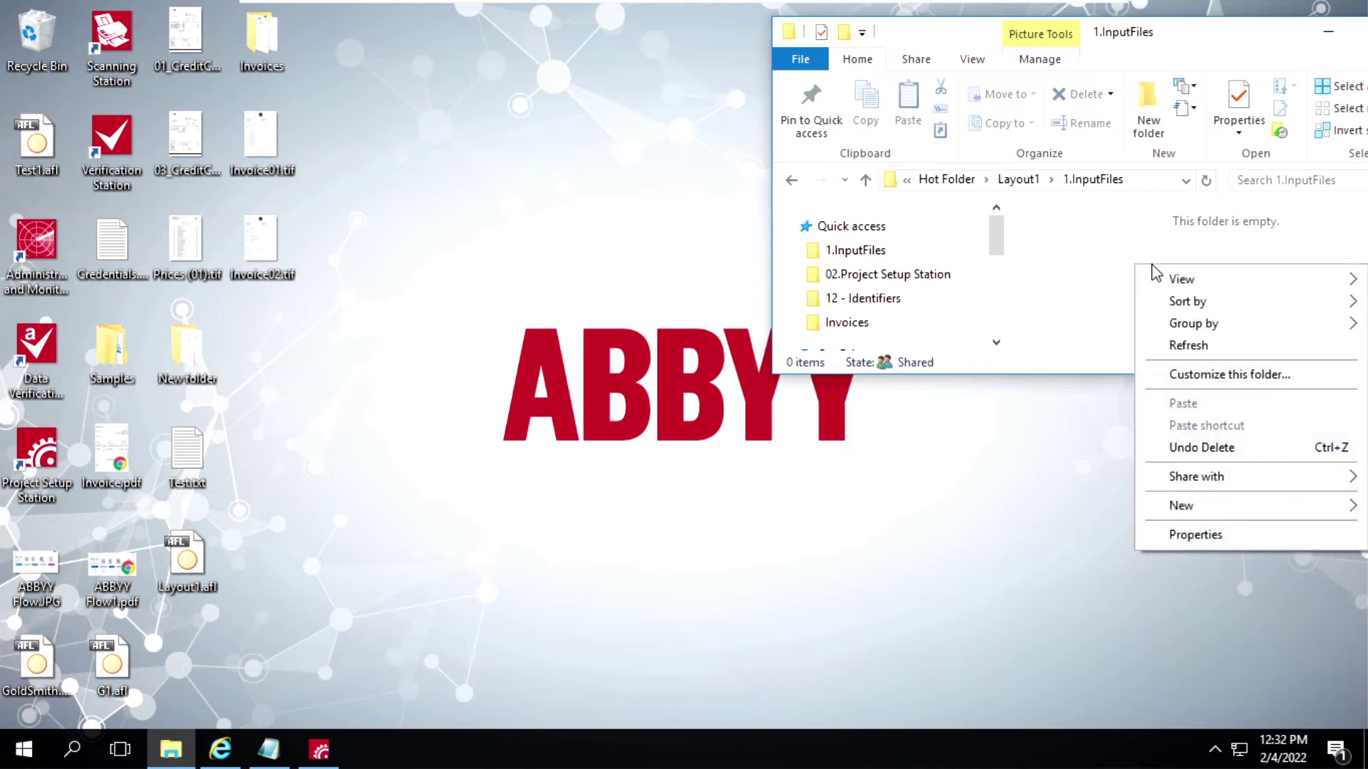
left_click(258, 143)
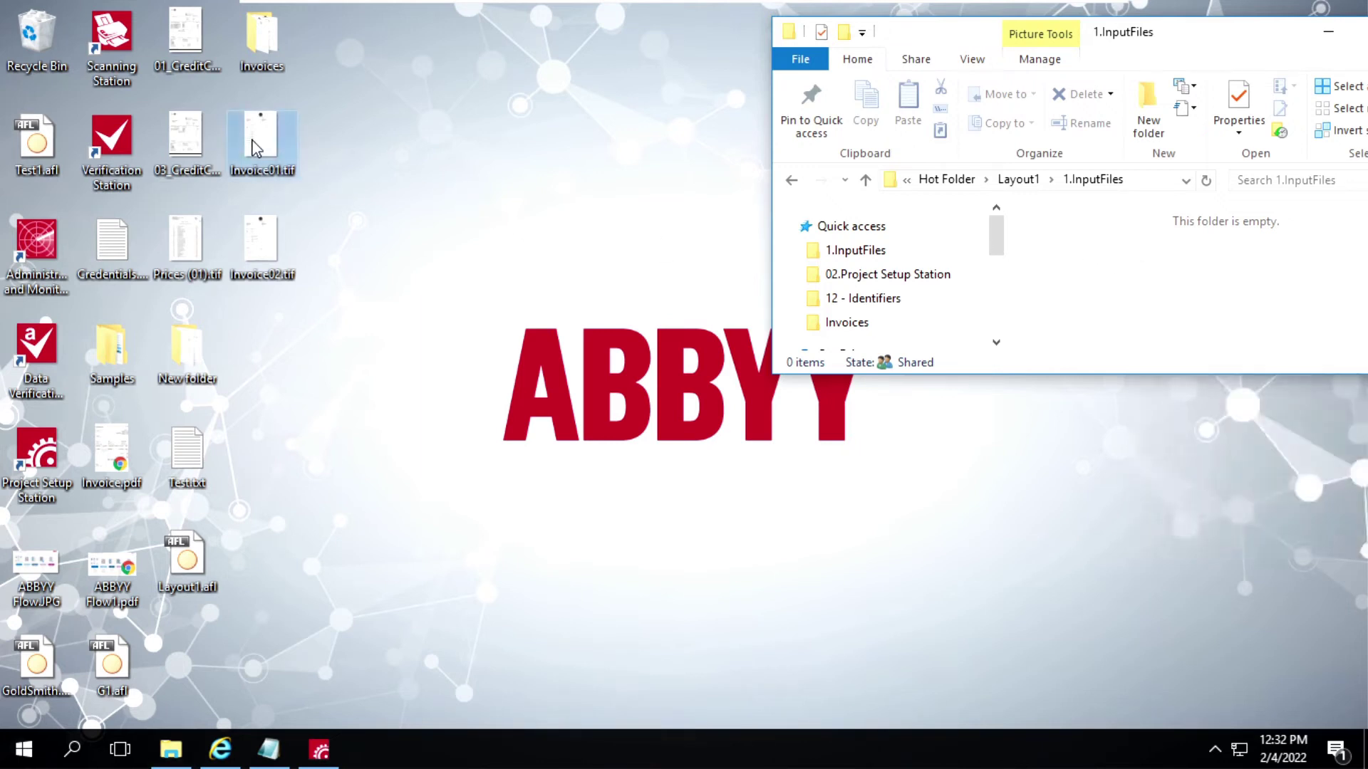
right_click(1173, 279)
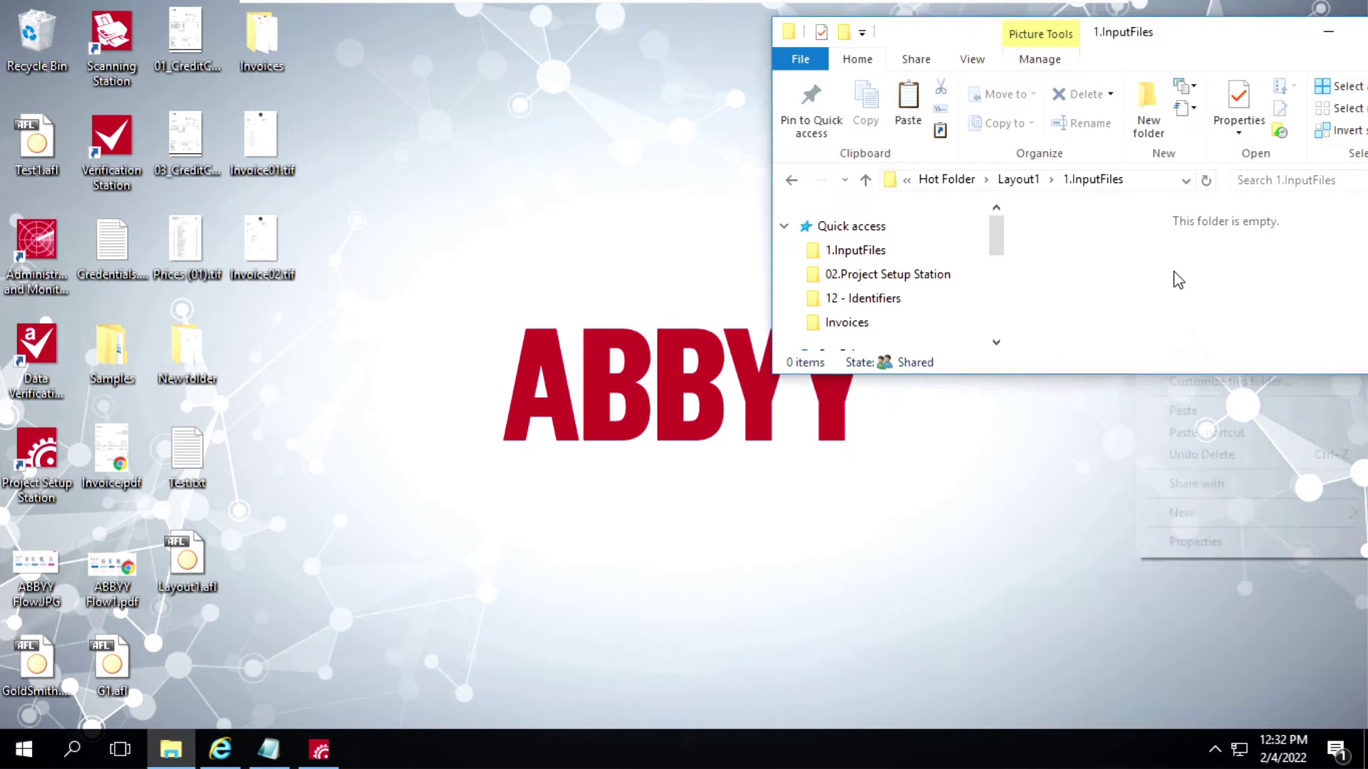
left_click(1200, 412)
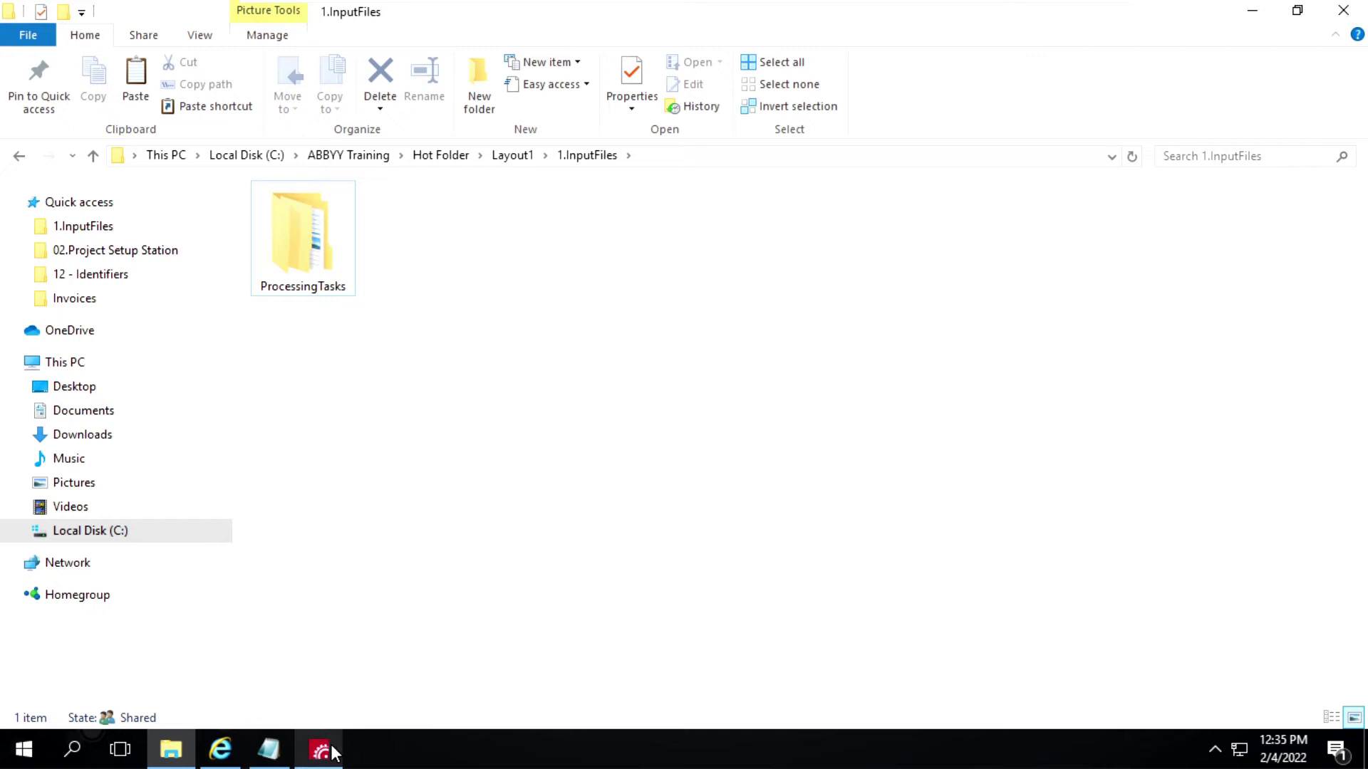
Switch to the Project Setup Station and refresh the Working Batches list to follow the stage of the imported batch.
left_click(334, 753)
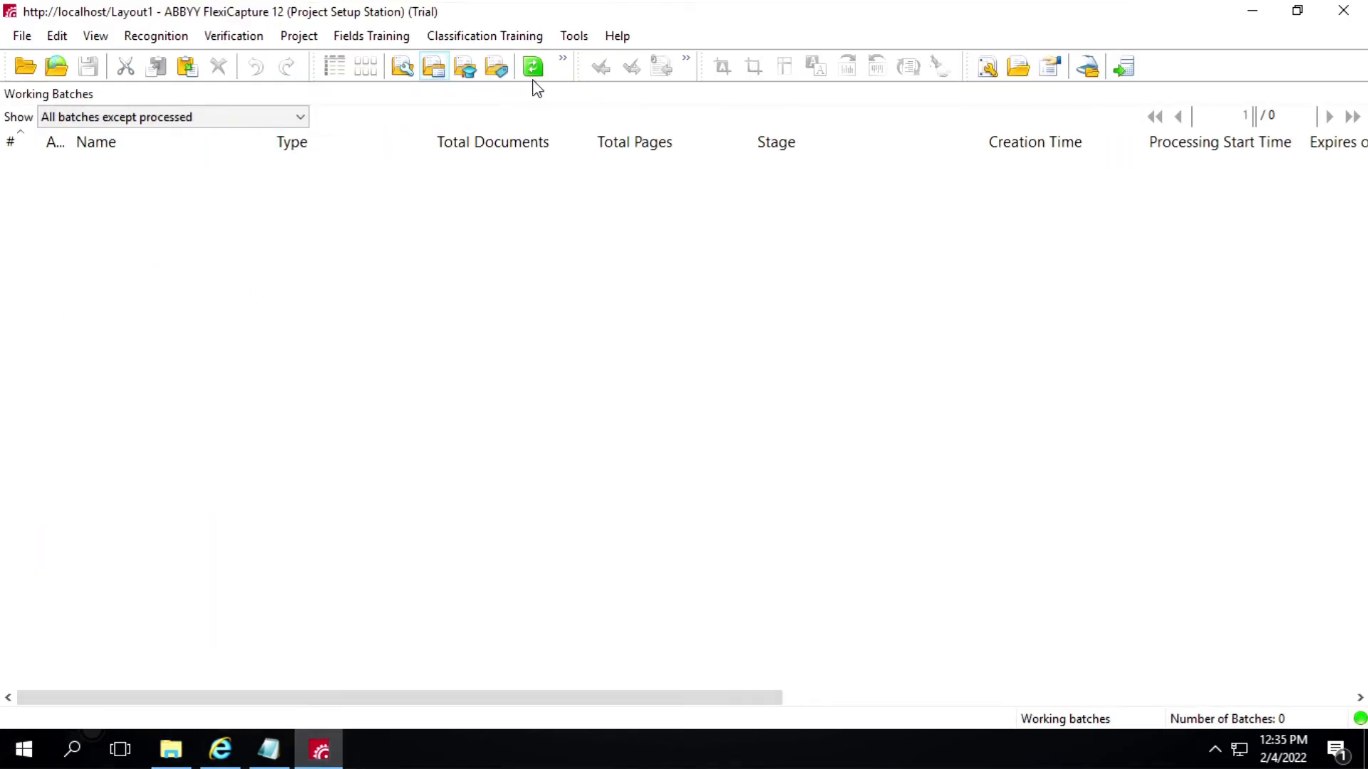
left_click(536, 72)
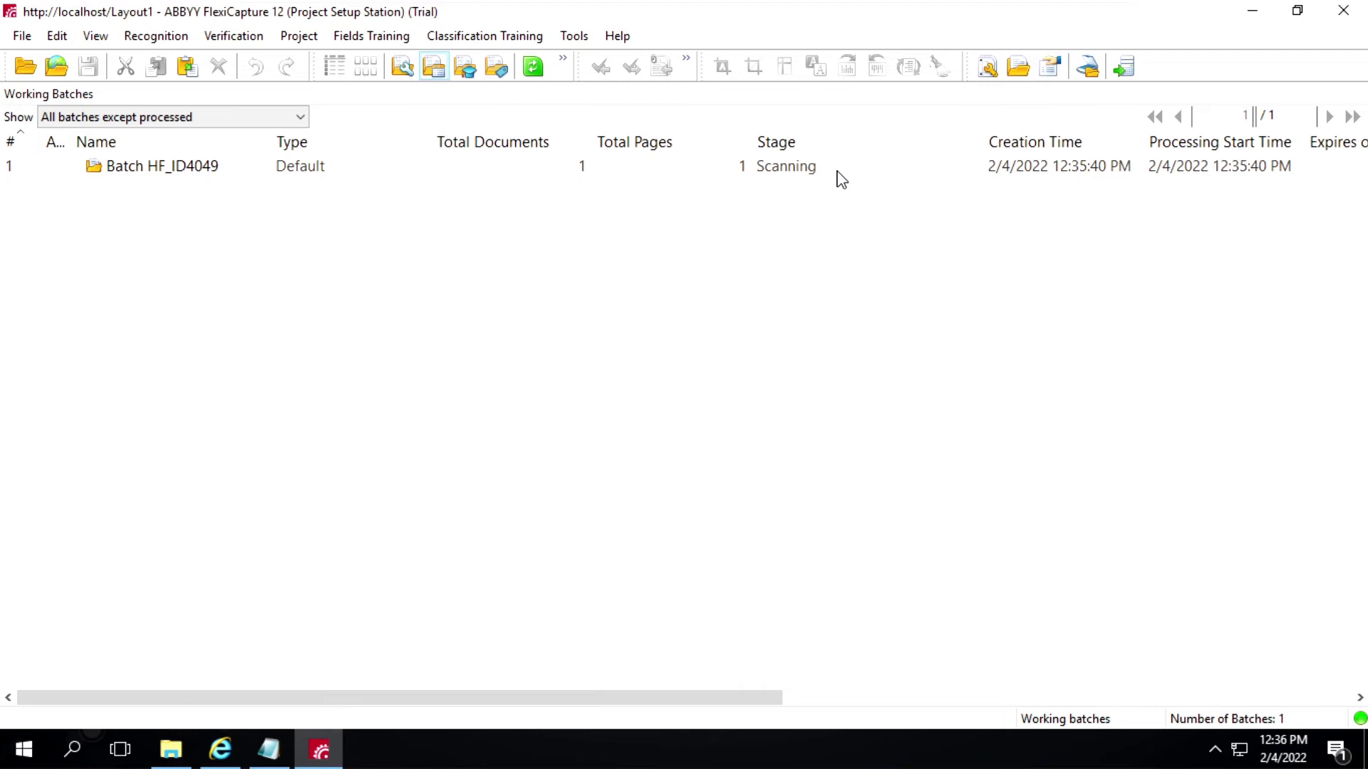
left_click(534, 69)
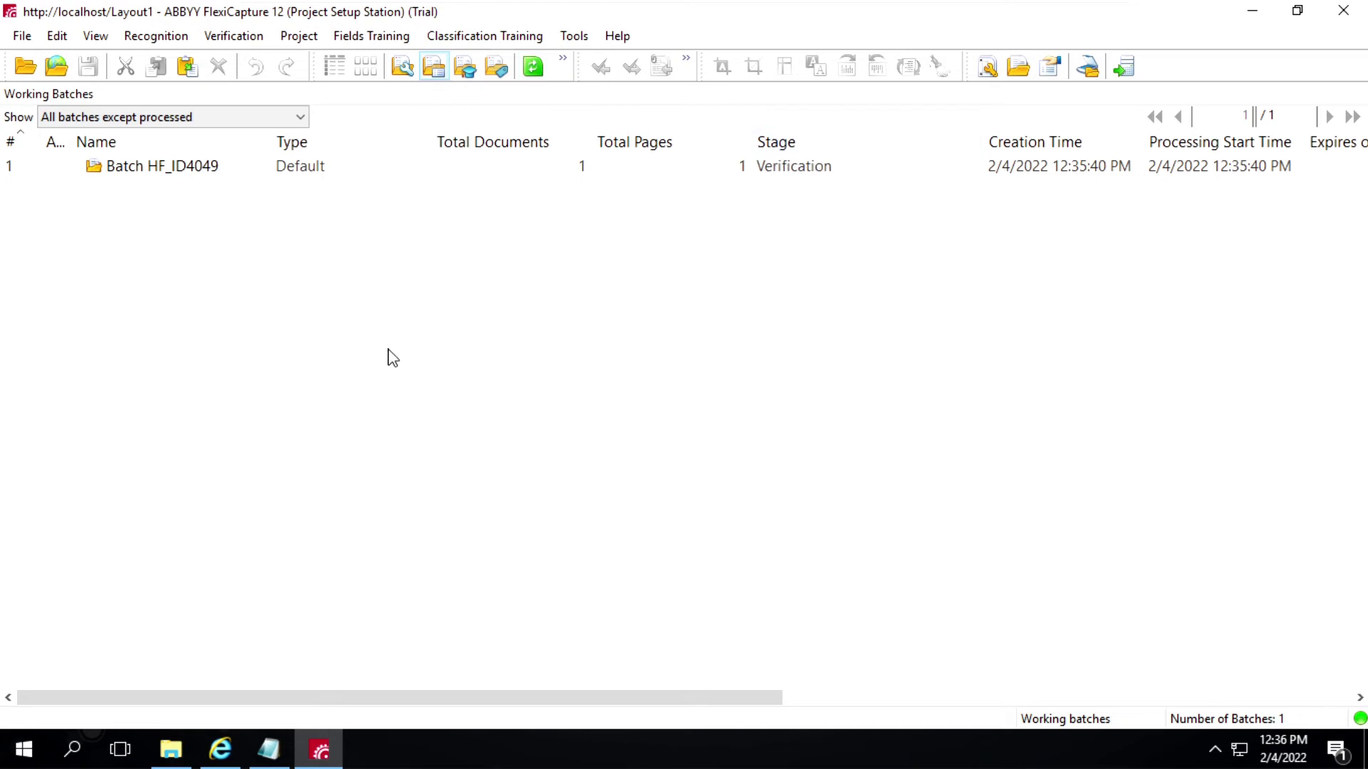
Launch the FlexiCapture Verification Station and open the Layout1 project with the Senior Verification Operator role.
left_click(75, 750)
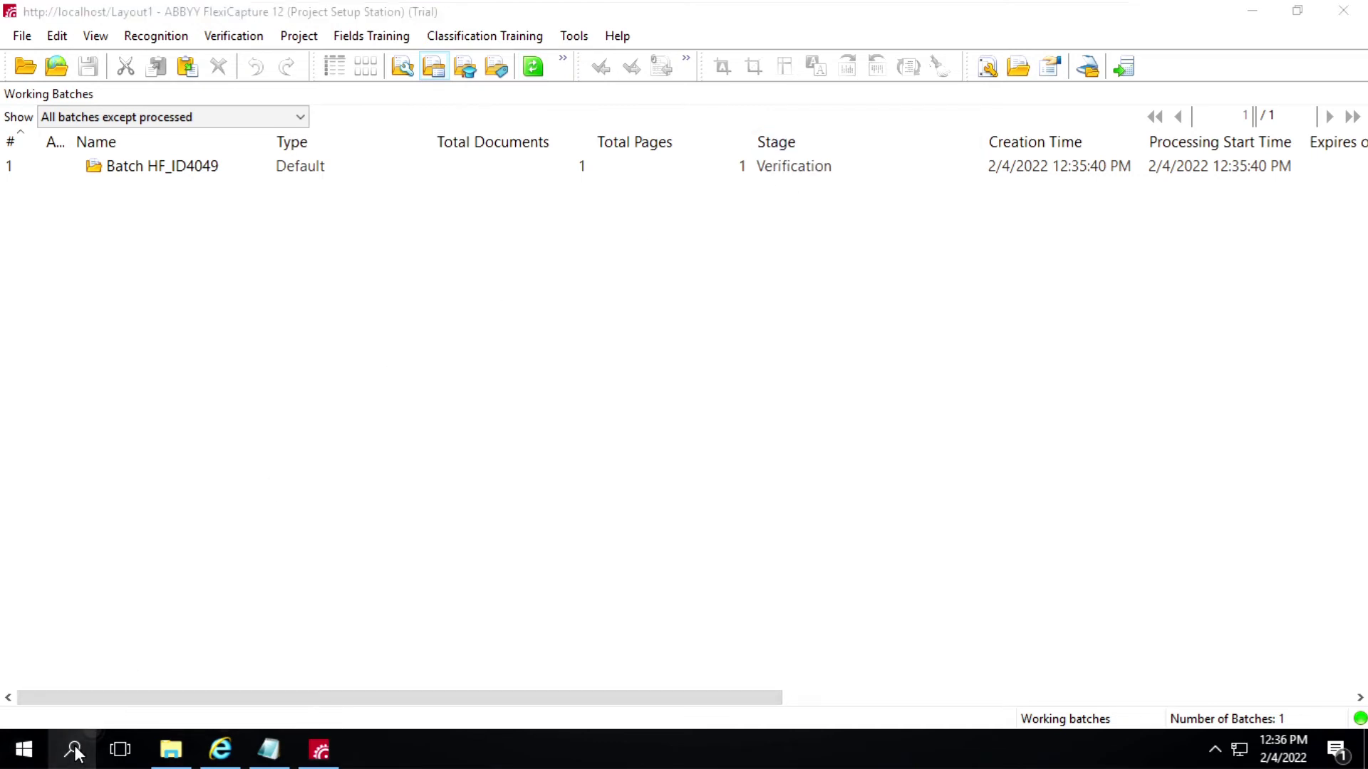
type("v")
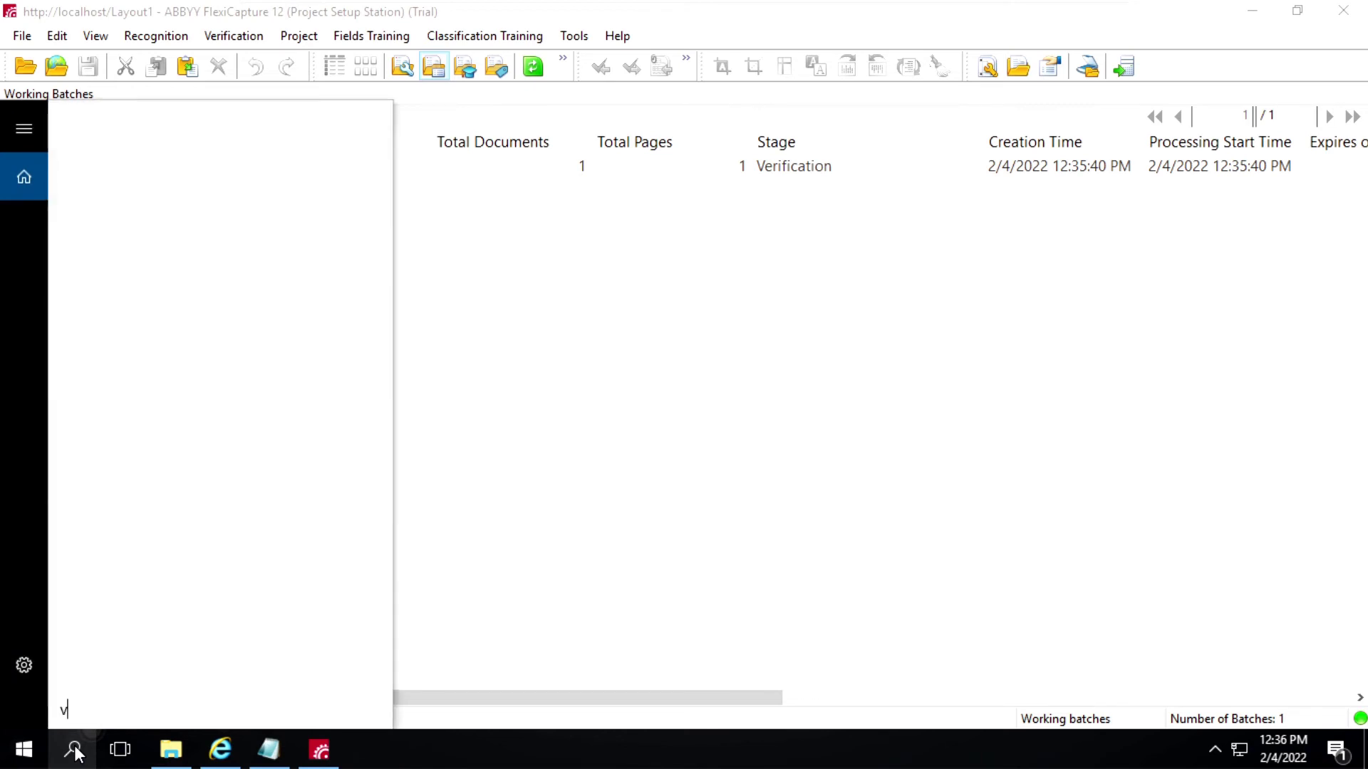
type("eri")
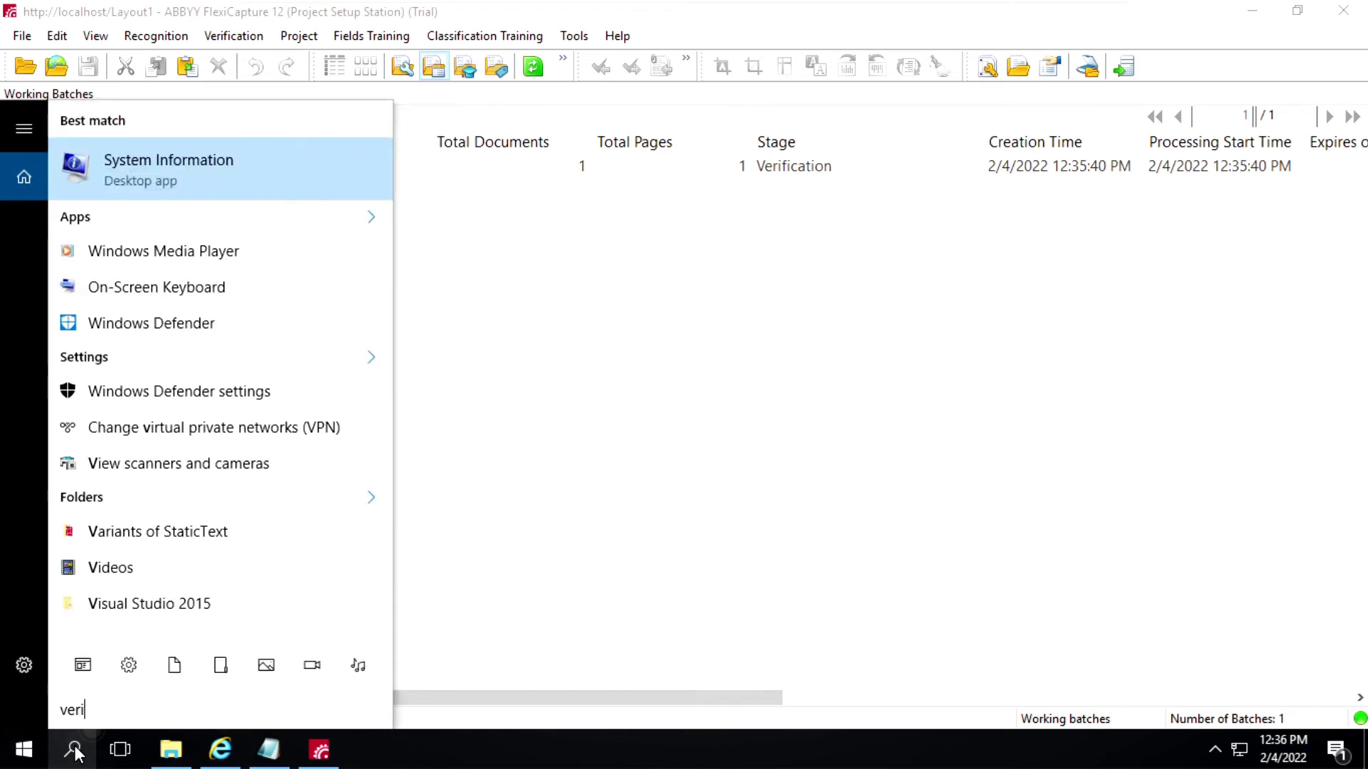
left_click(74, 751)
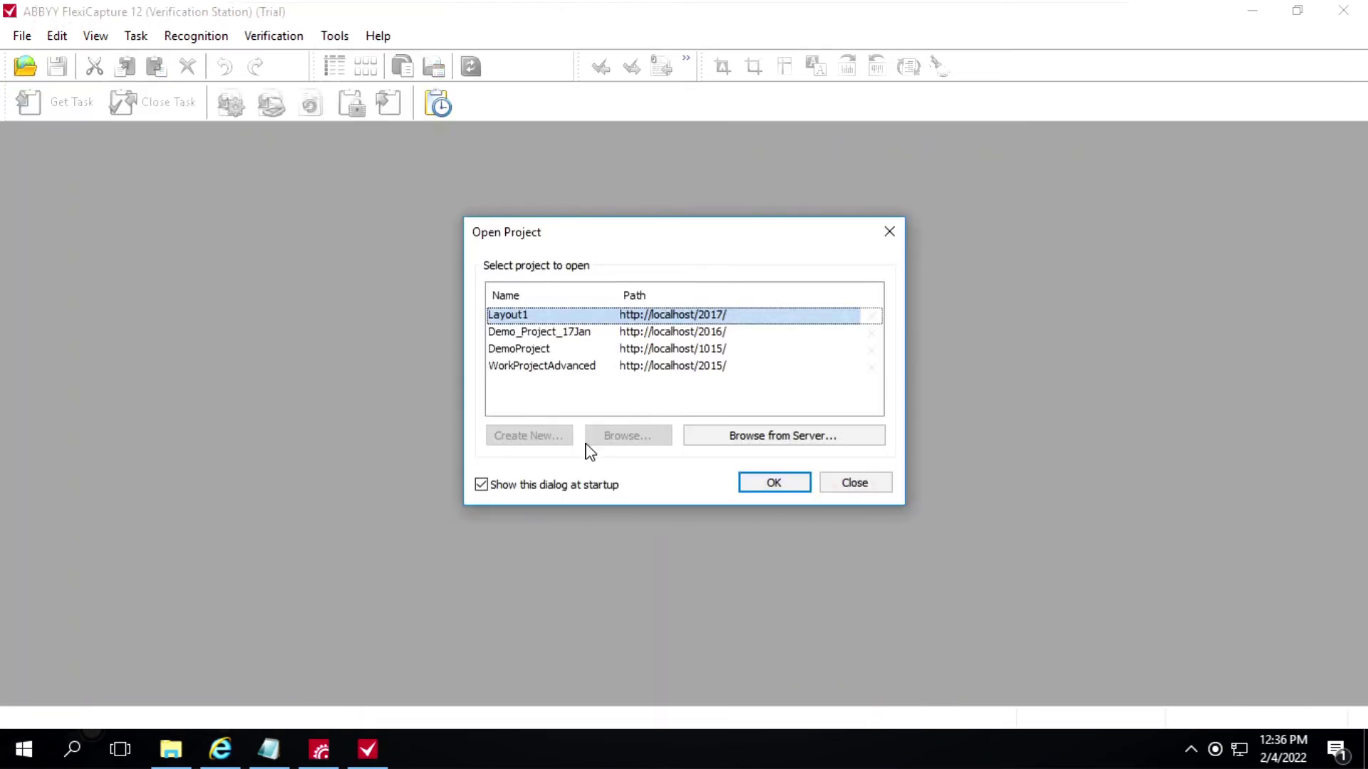
left_click(779, 486)
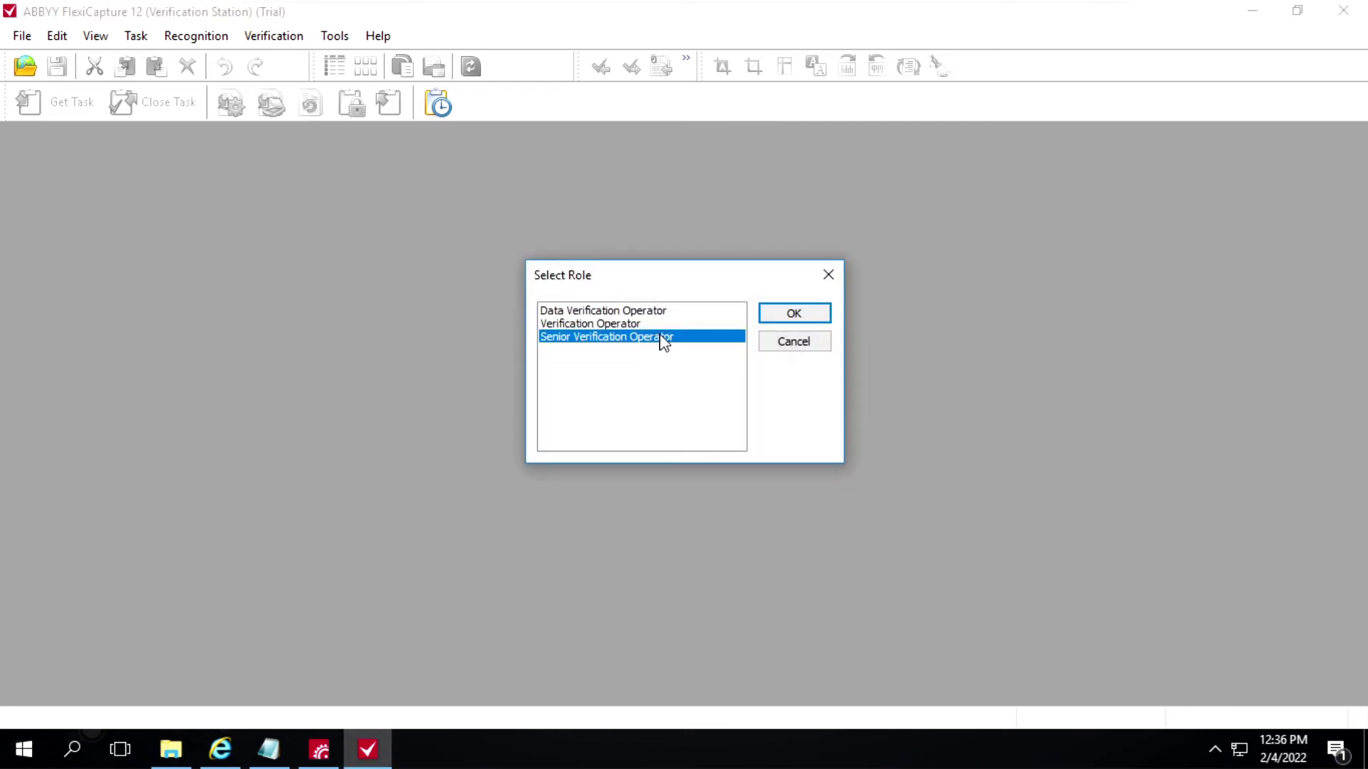
left_click(794, 315)
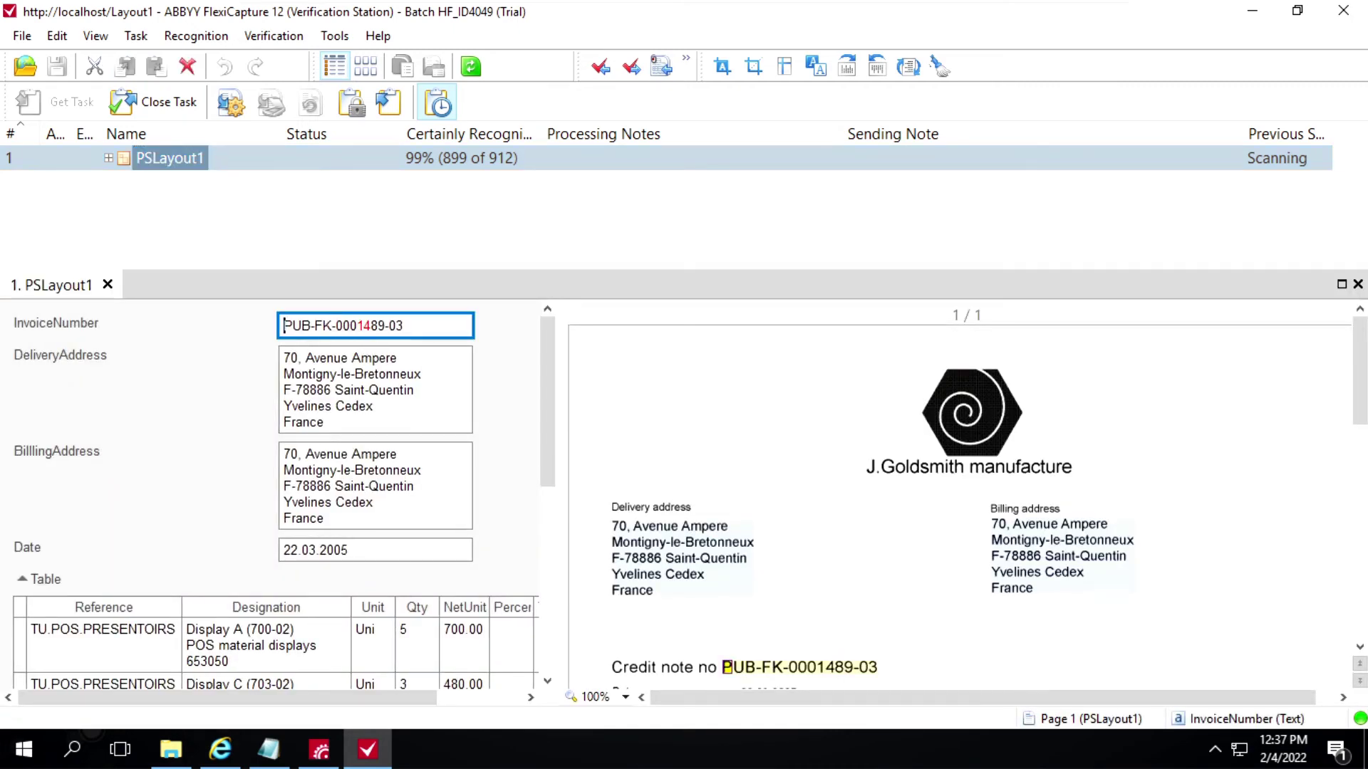
Run data verification on the PSLayout1 document, confirming each presented field, and close the verification task.
left_click(371, 326)
left_click(264, 43)
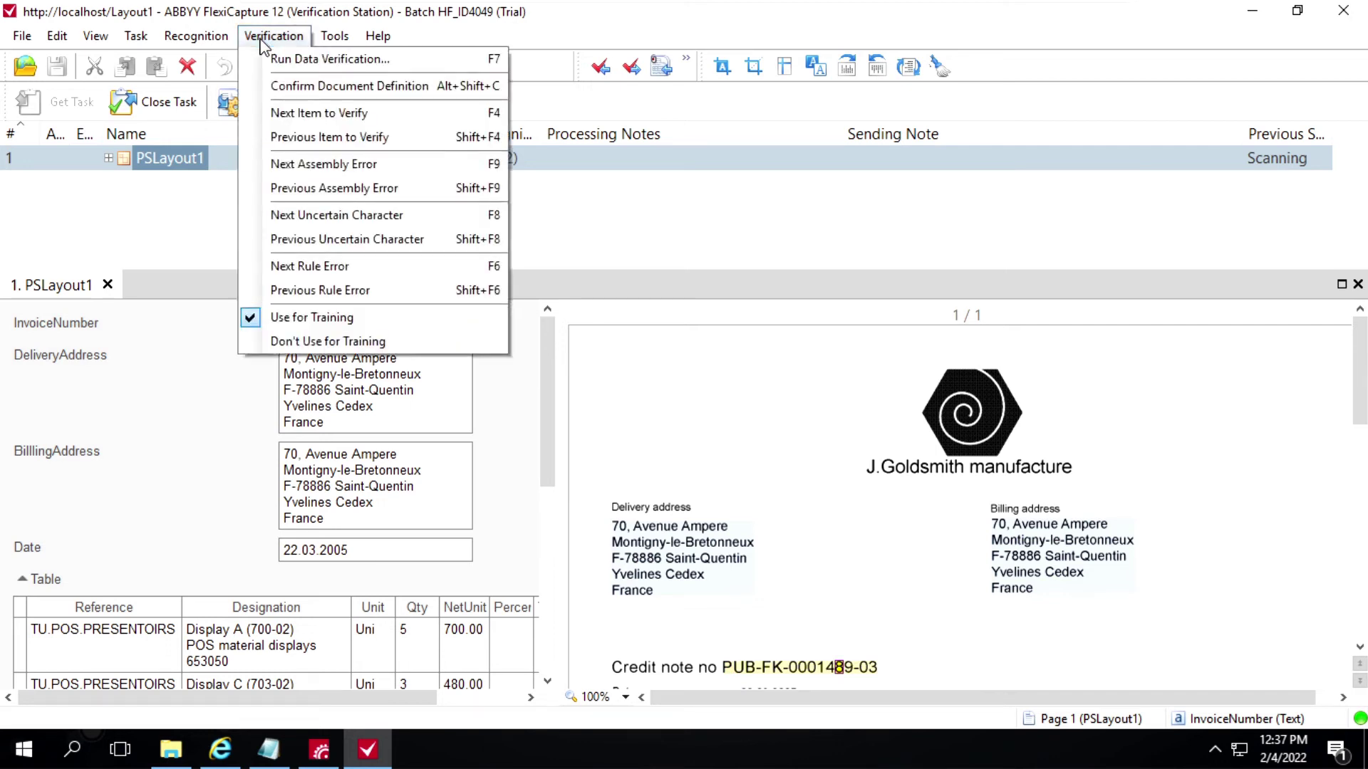
left_click(318, 63)
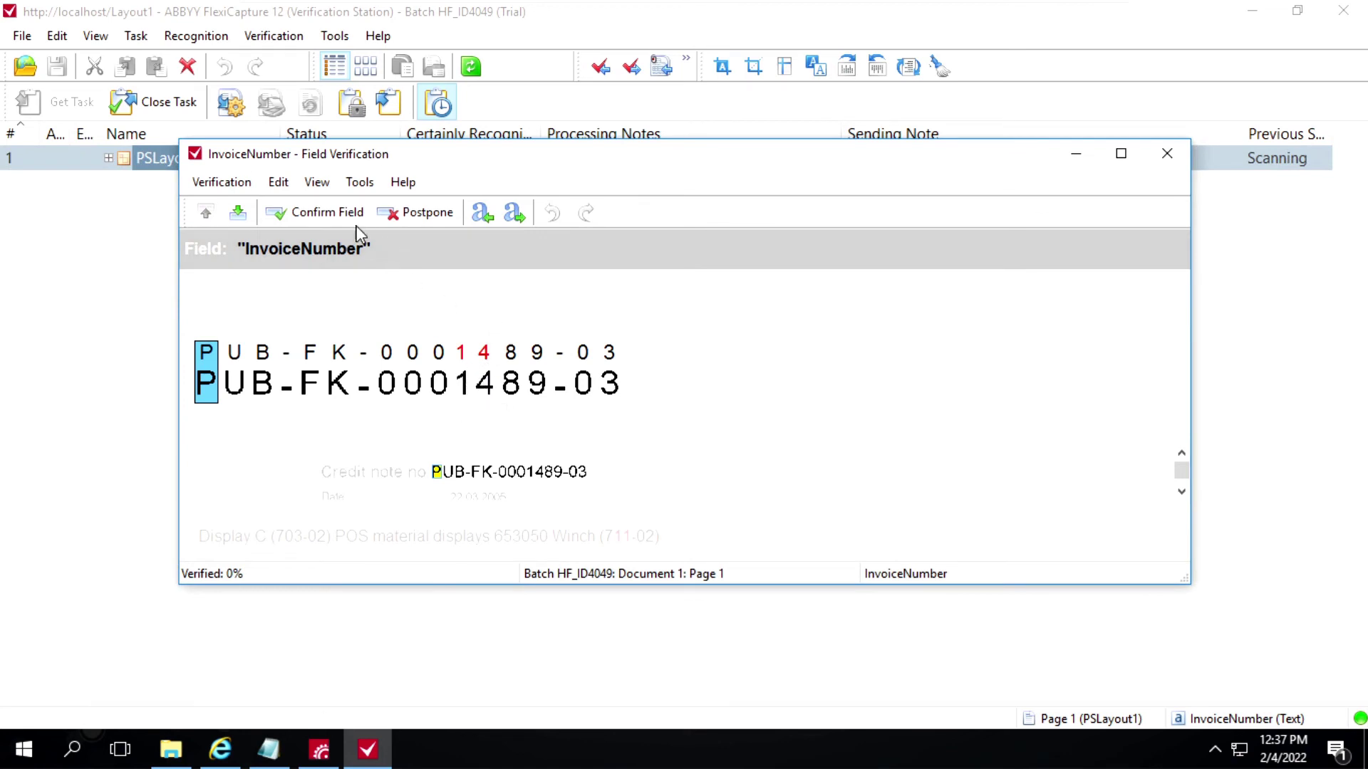
left_click(332, 215)
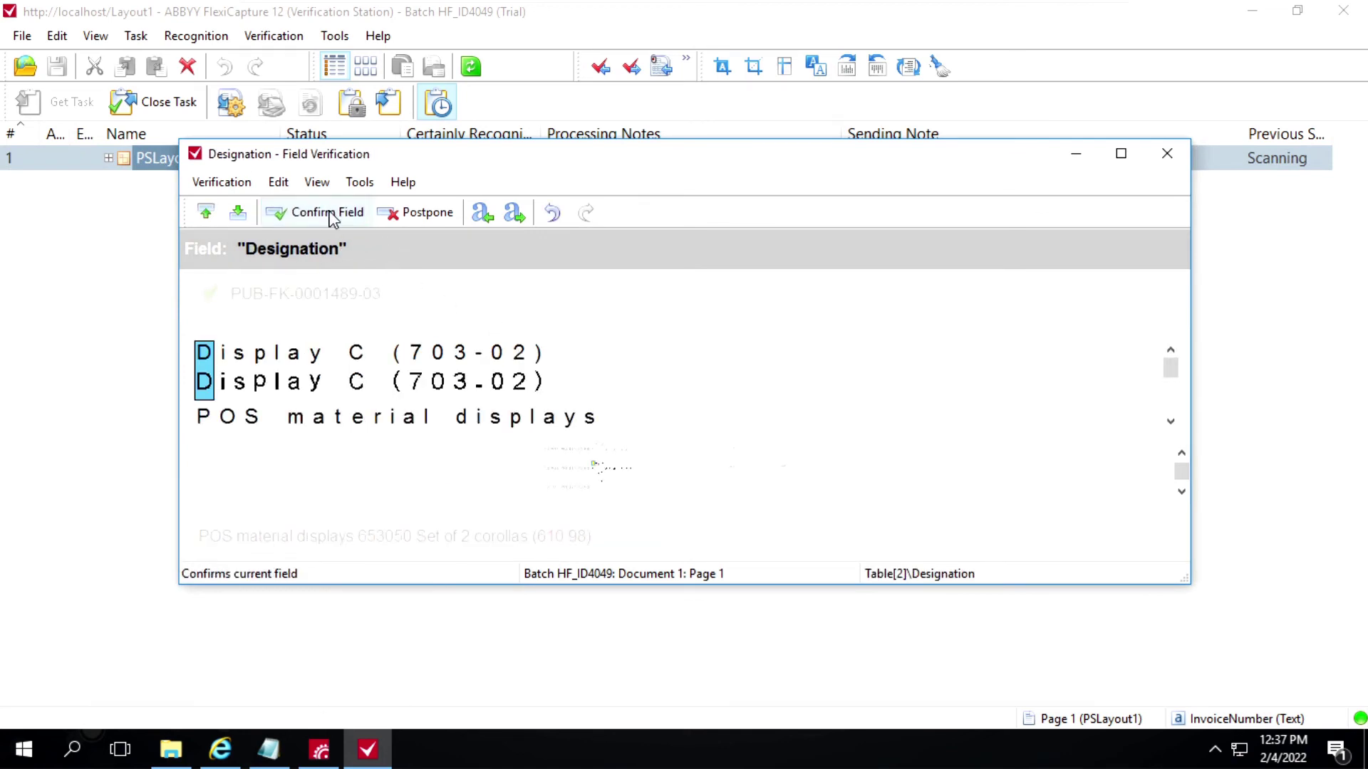
left_click(332, 215)
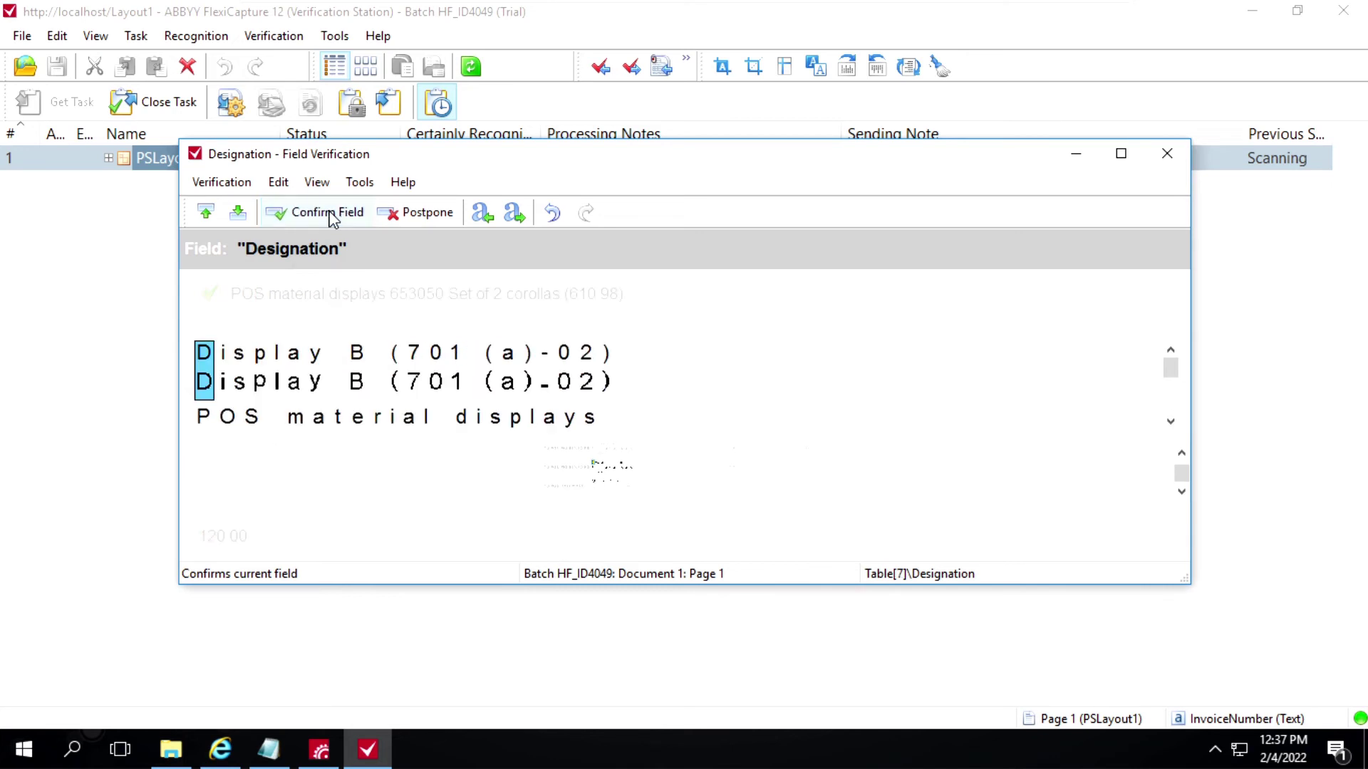
left_click(332, 215)
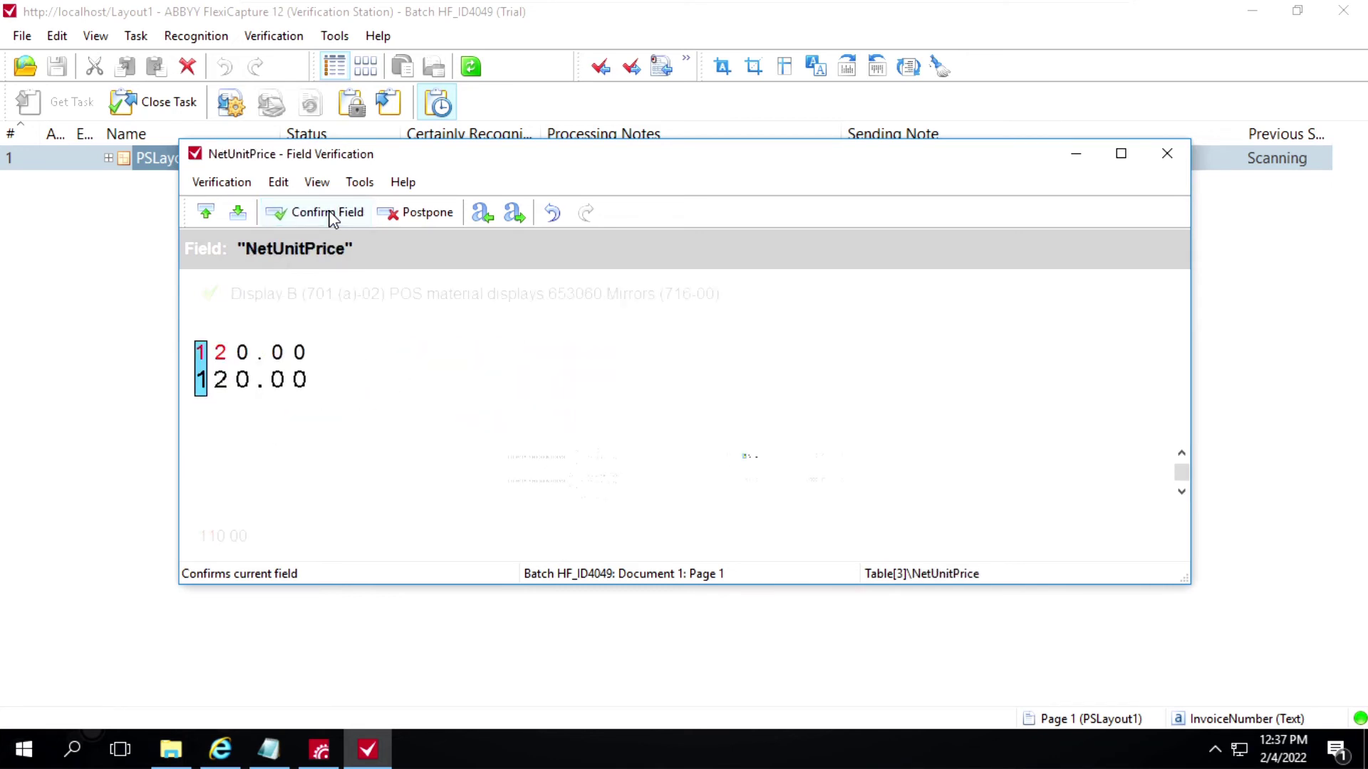
left_click(332, 215)
left_click(332, 215)
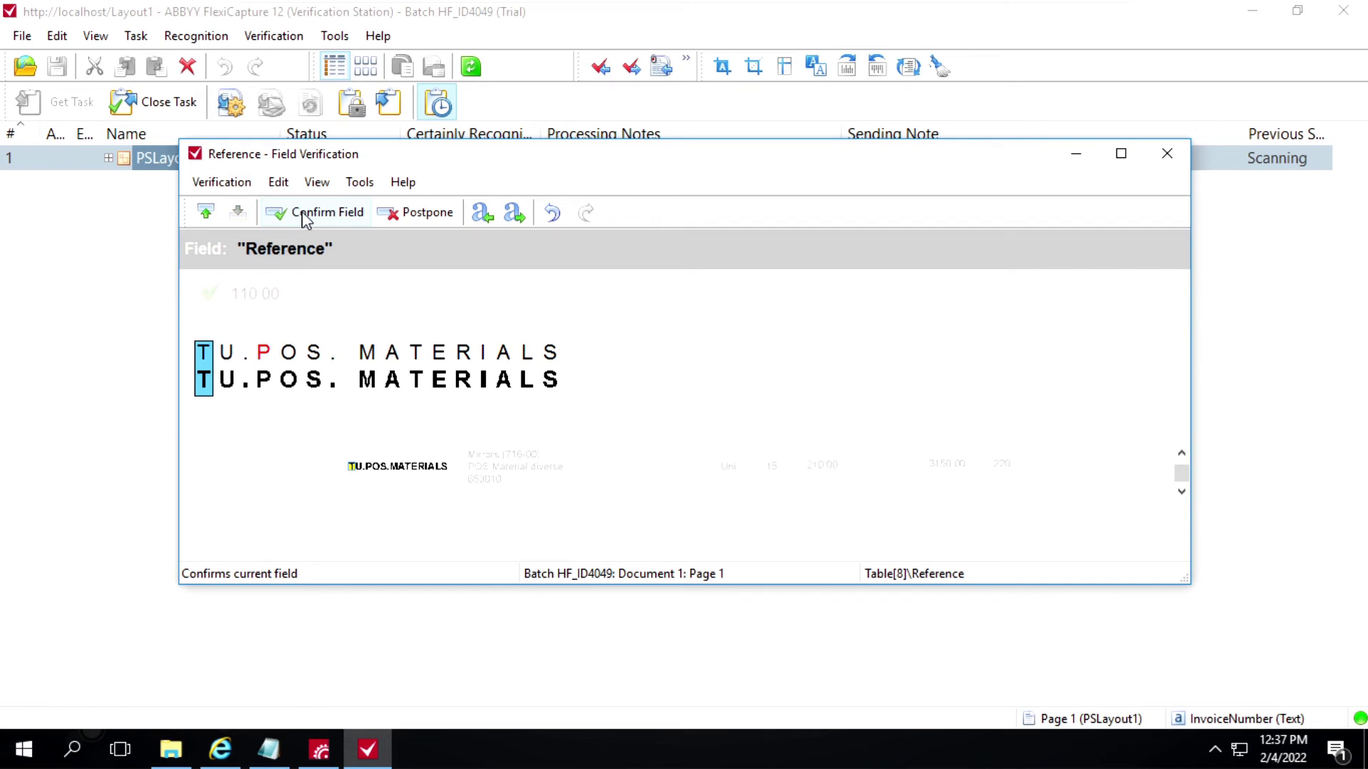
left_click(307, 215)
left_click(306, 215)
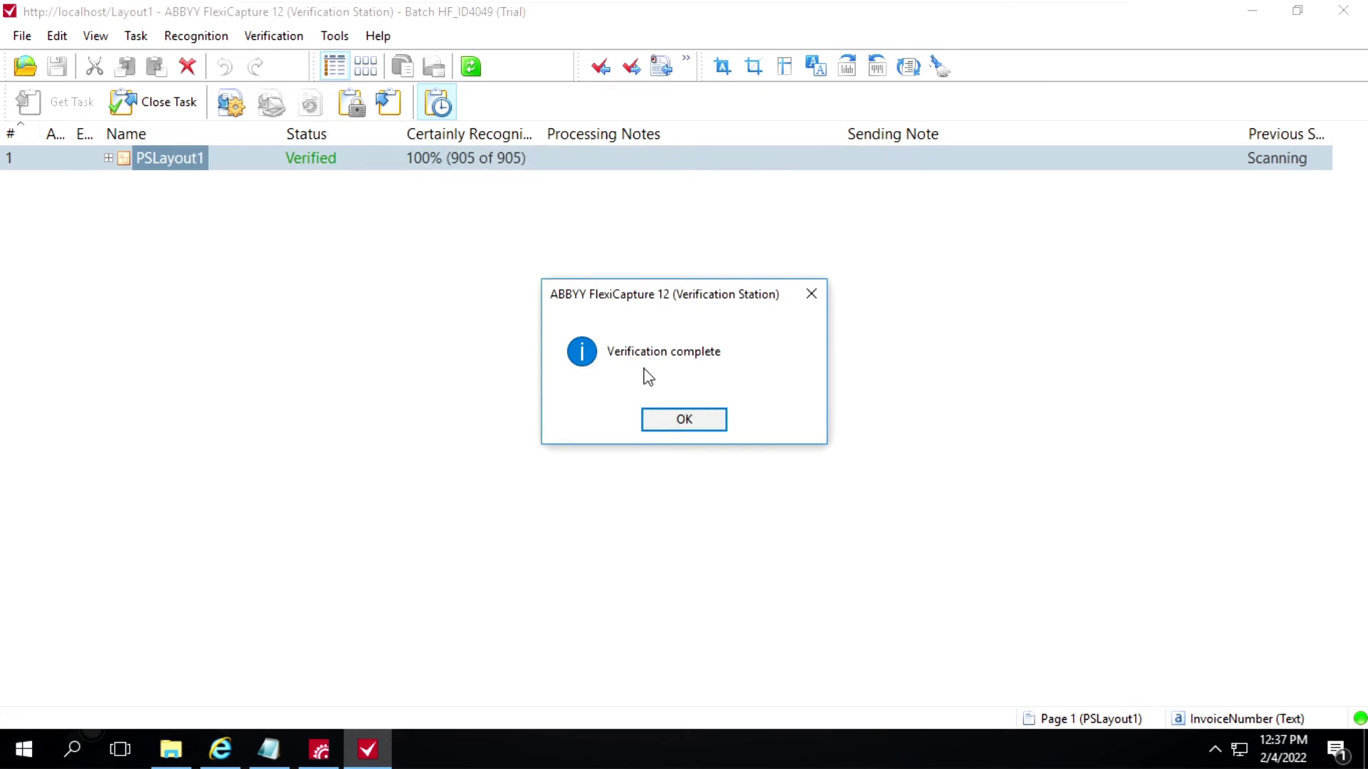
left_click(683, 420)
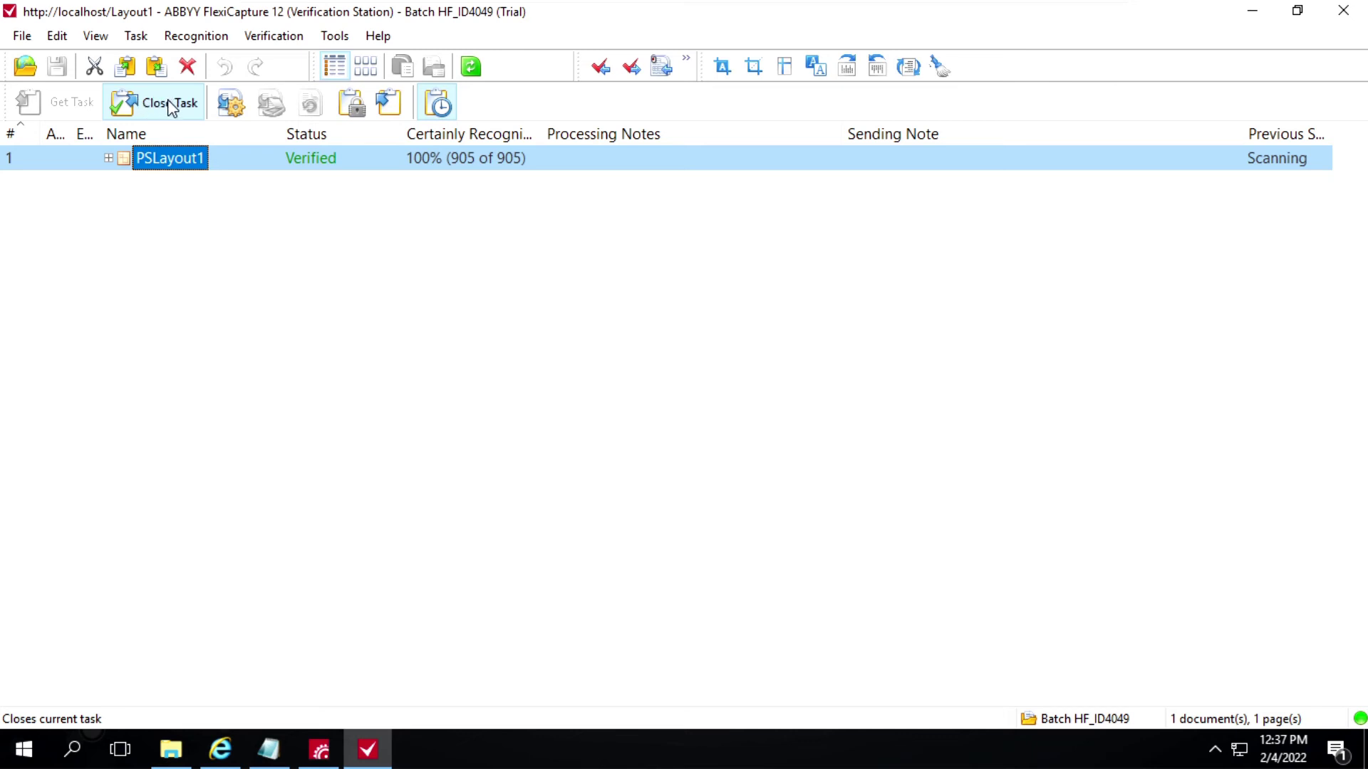
left_click(170, 107)
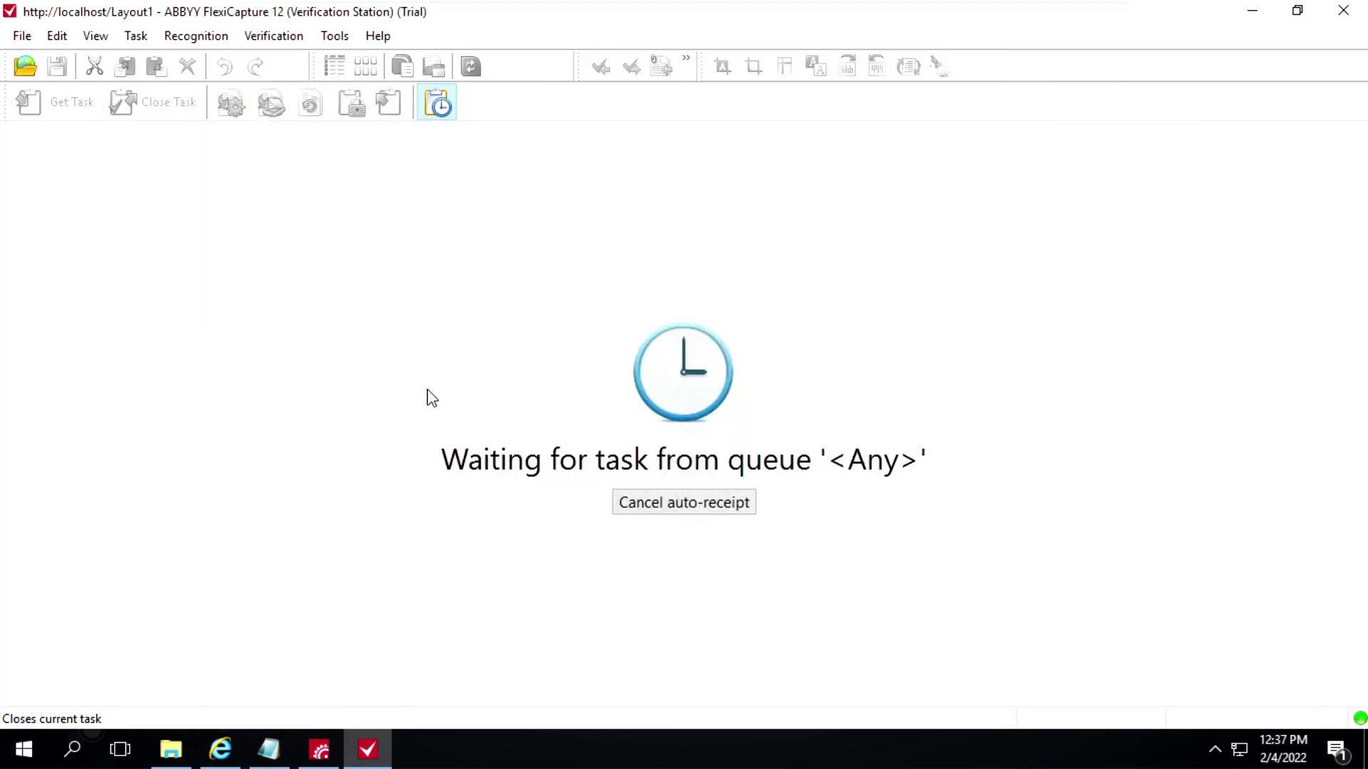
Return to the Project Setup Station and refresh the Working Batches list to check the verified batch's export progress.
mouse_move(320, 753)
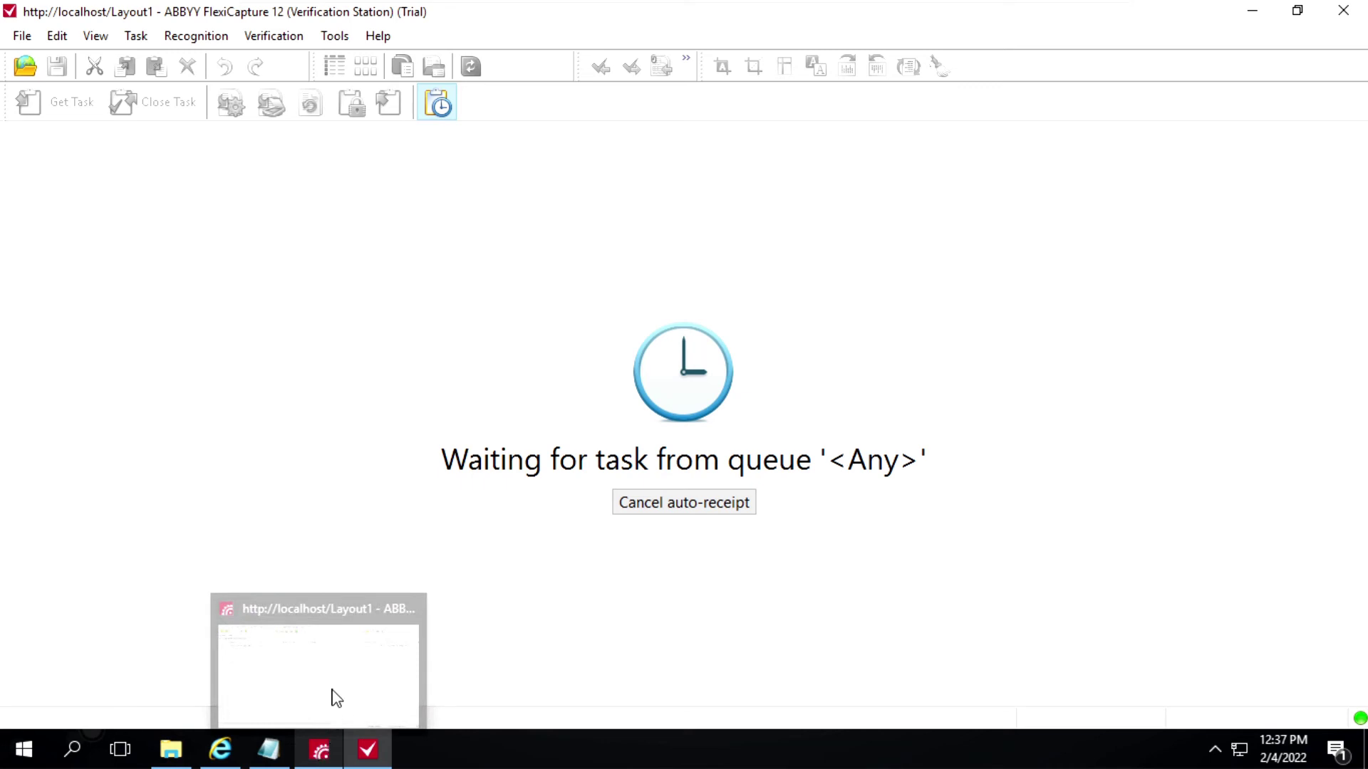
left_click(333, 687)
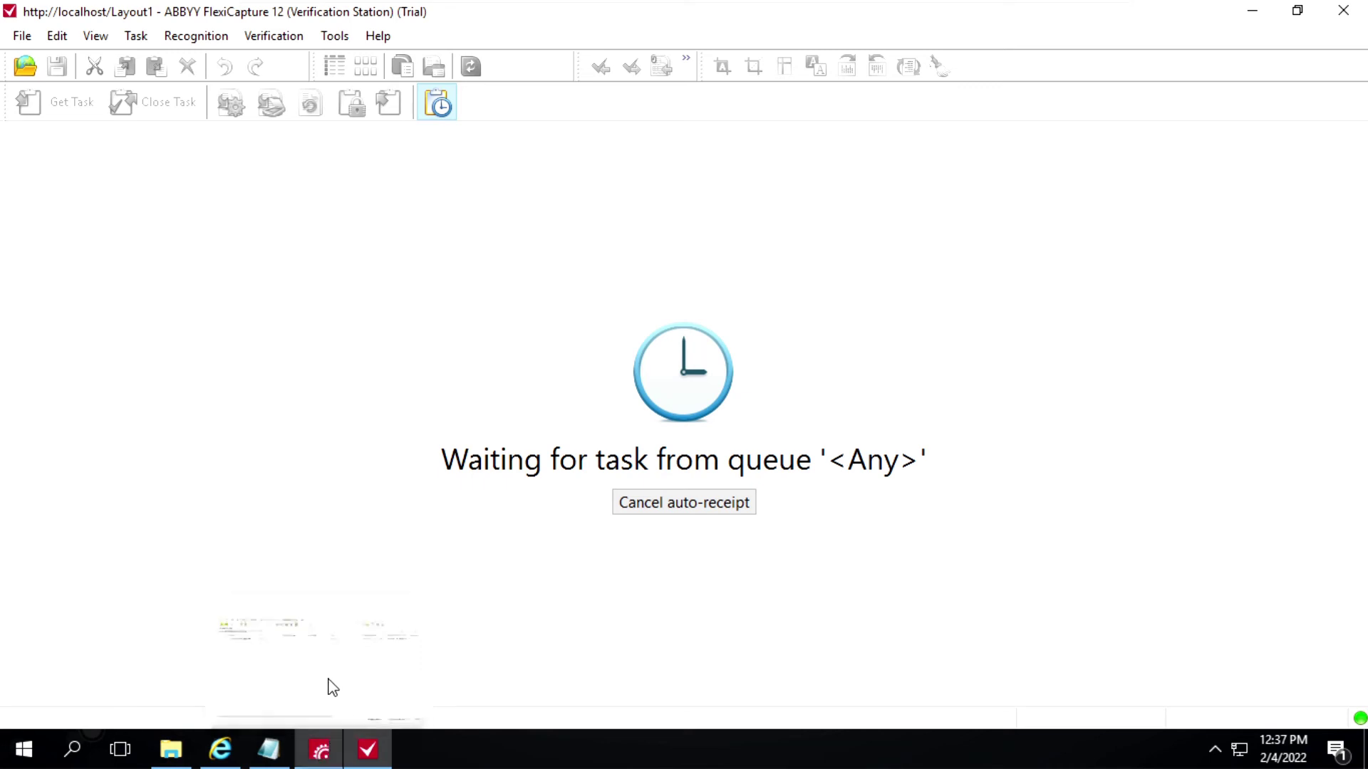
left_click(531, 68)
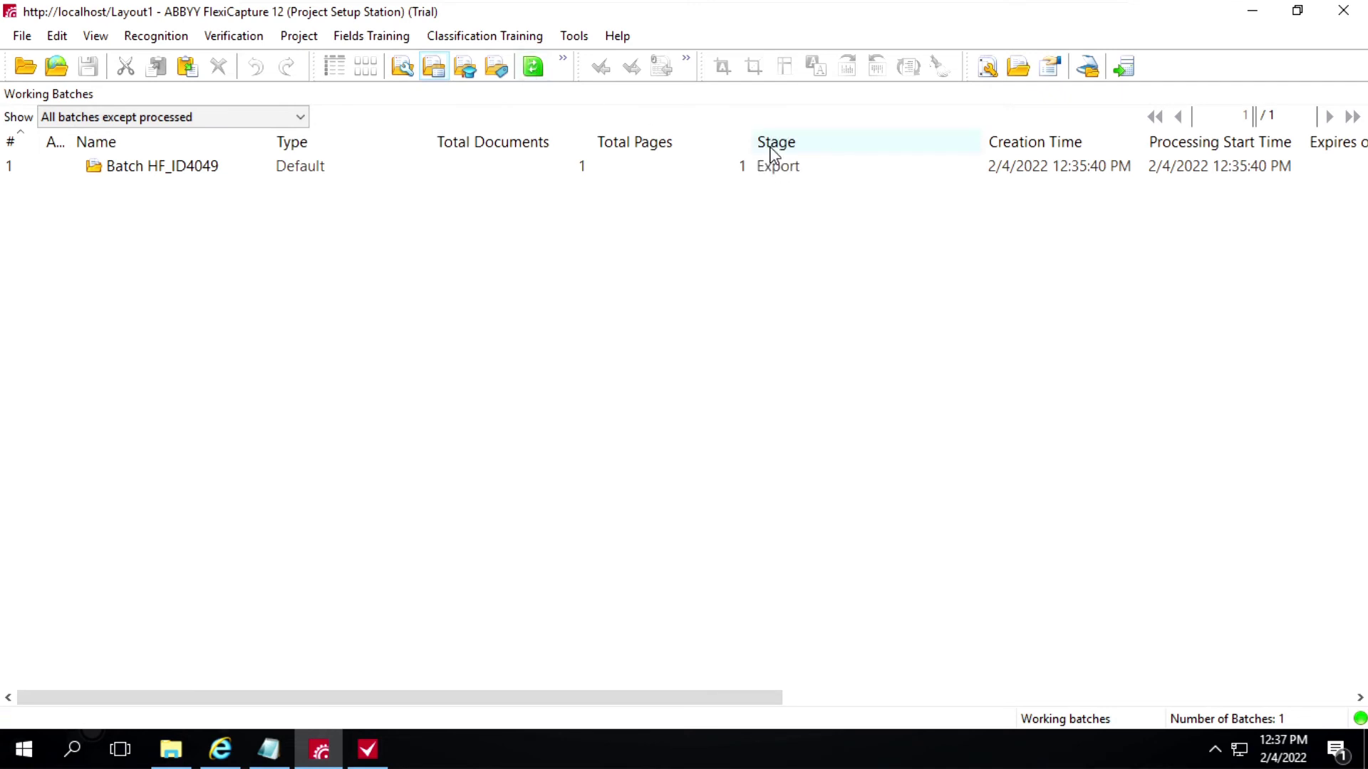
left_click(539, 71)
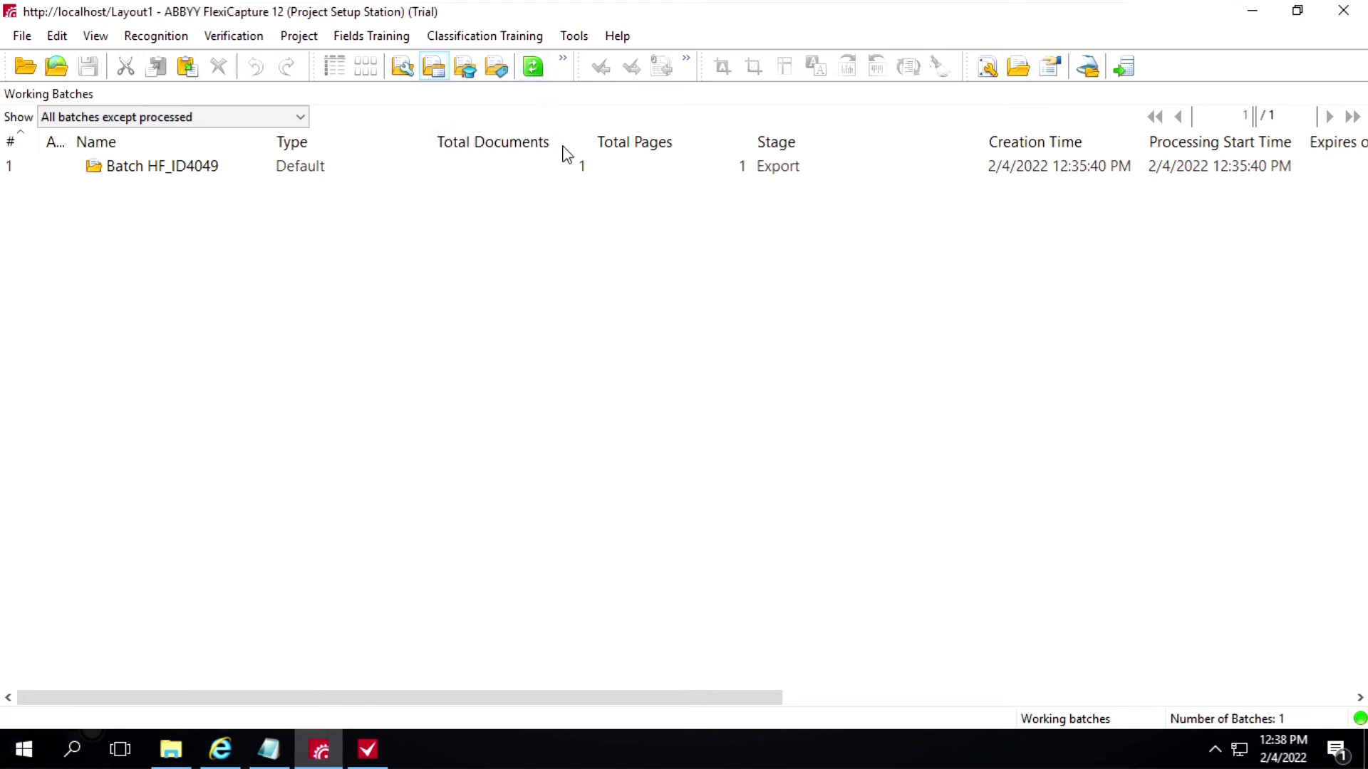
left_click(533, 74)
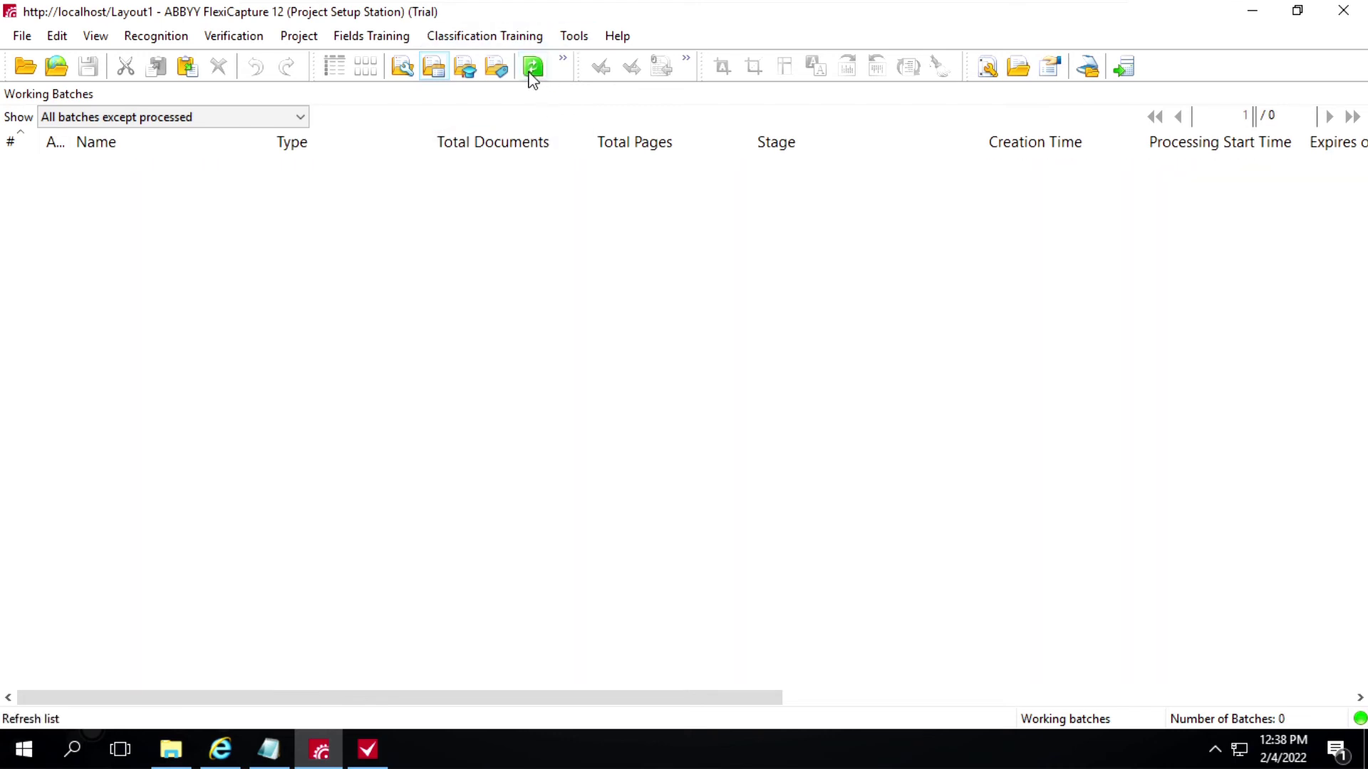
Filter the Working Batches list to batches on stages, covering Verification, Export, Processed, Training, Recognition, Exceptions and Scanning.
left_click(268, 118)
left_click(170, 152)
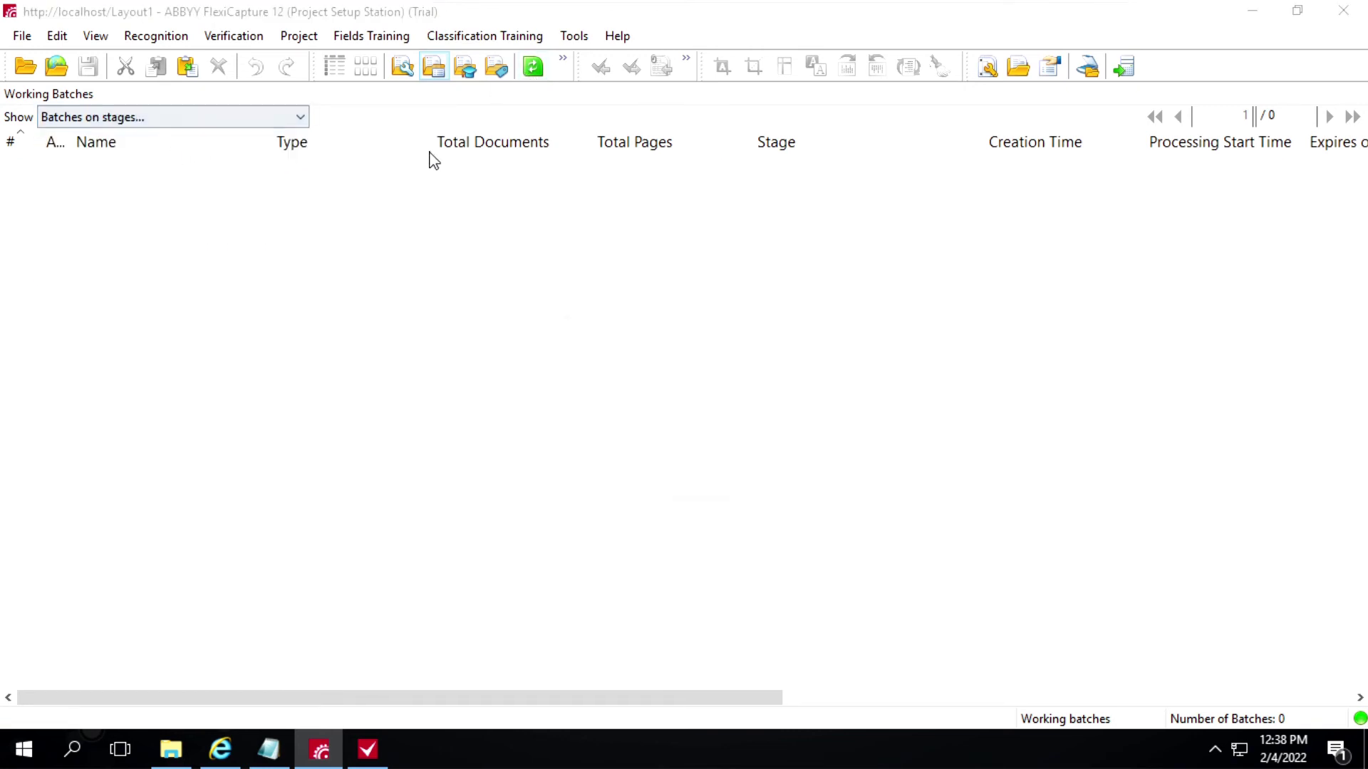
left_click(684, 517)
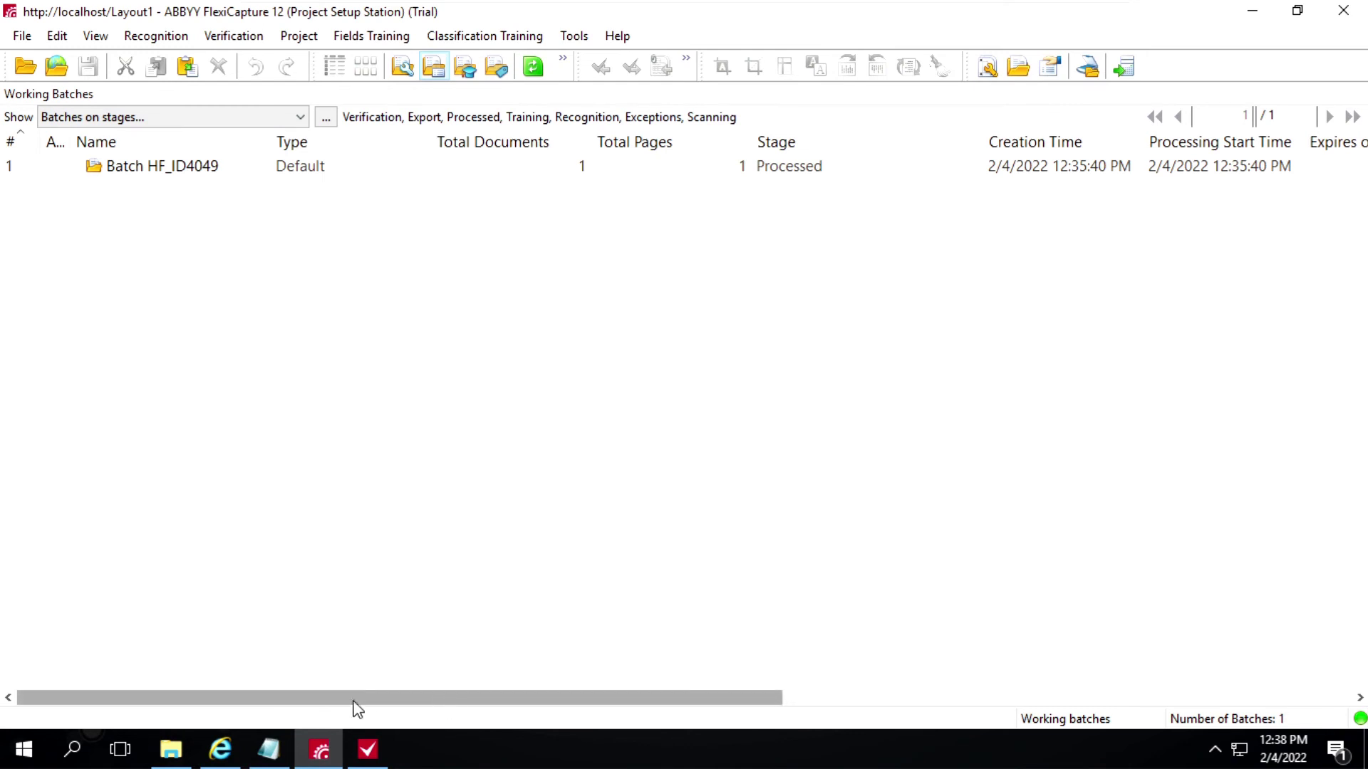
Copy Invoice01.pdf from the Layout1 hot folder's 2.ProcessedFiles folder to the host computer's desktop.
left_click(171, 749)
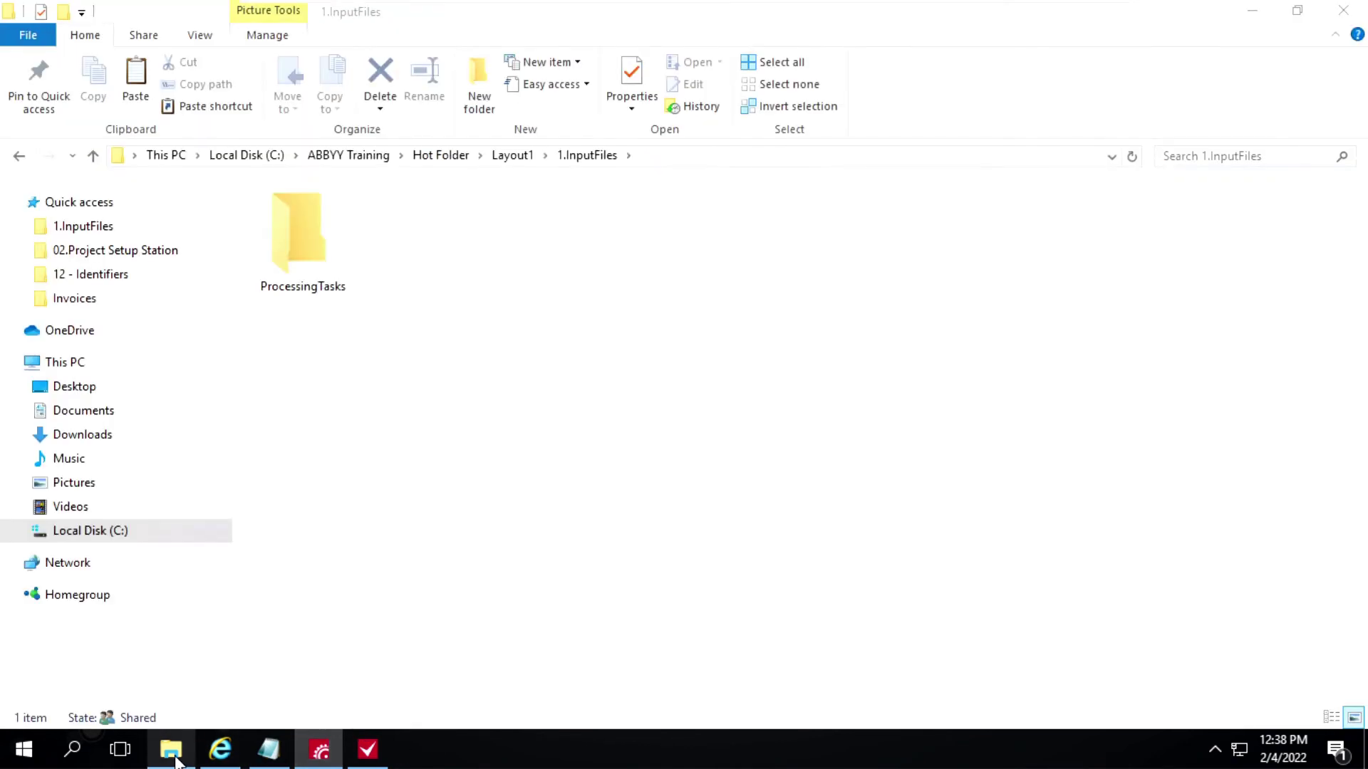
left_click(508, 155)
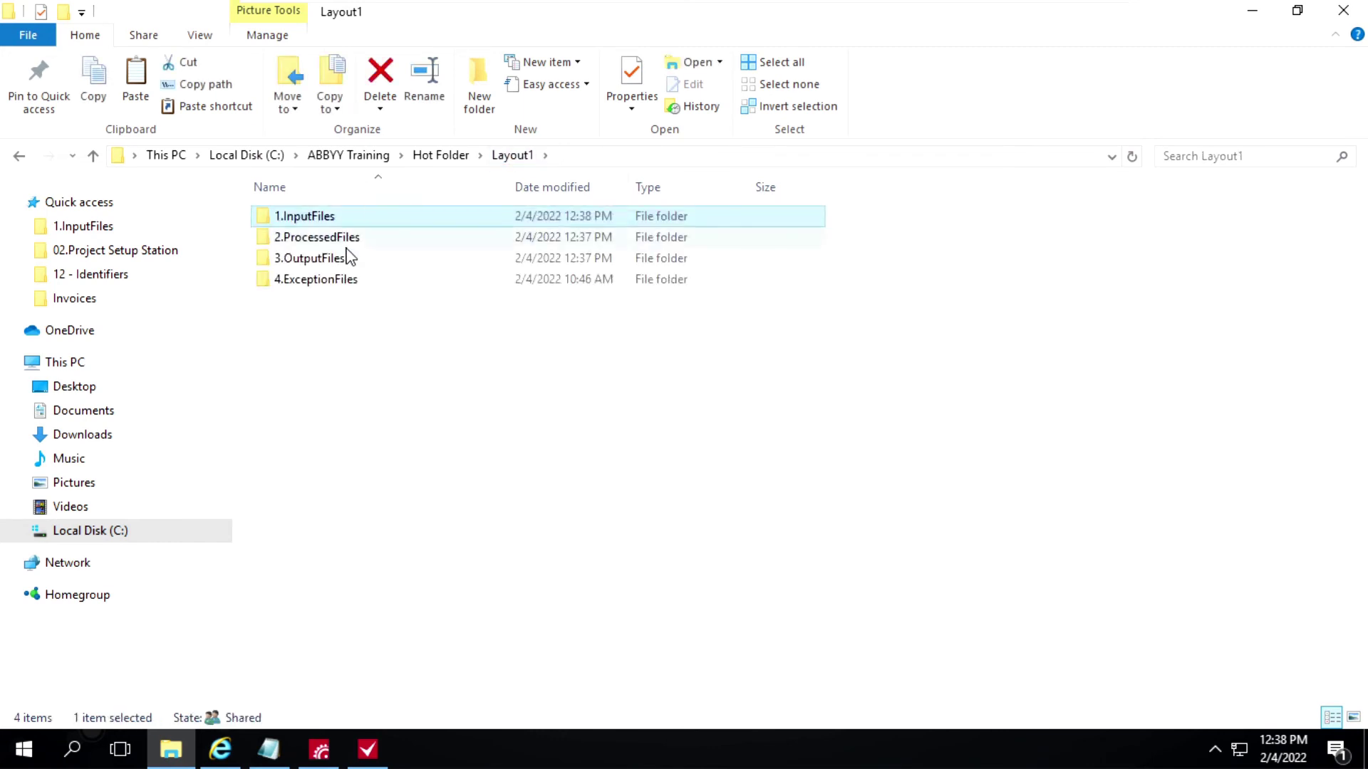
double_click(341, 241)
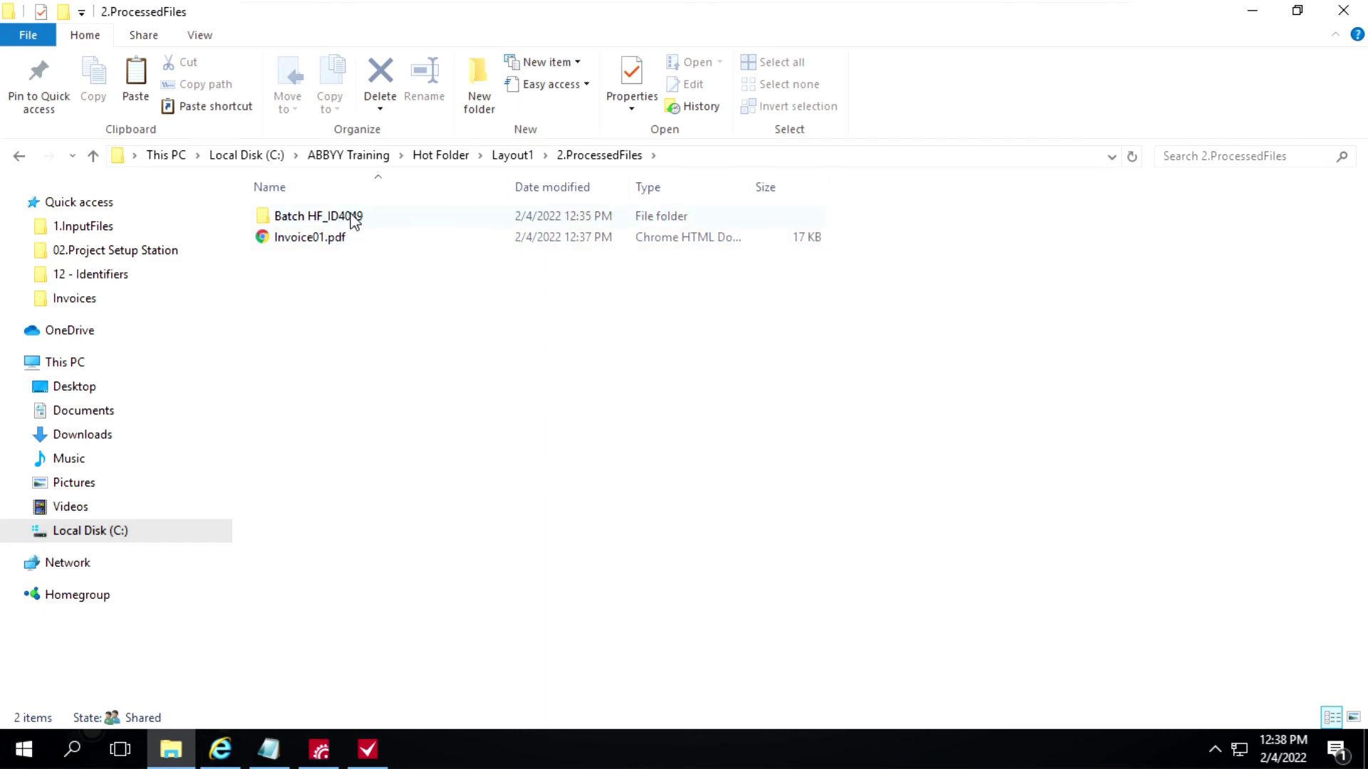
left_click(326, 245)
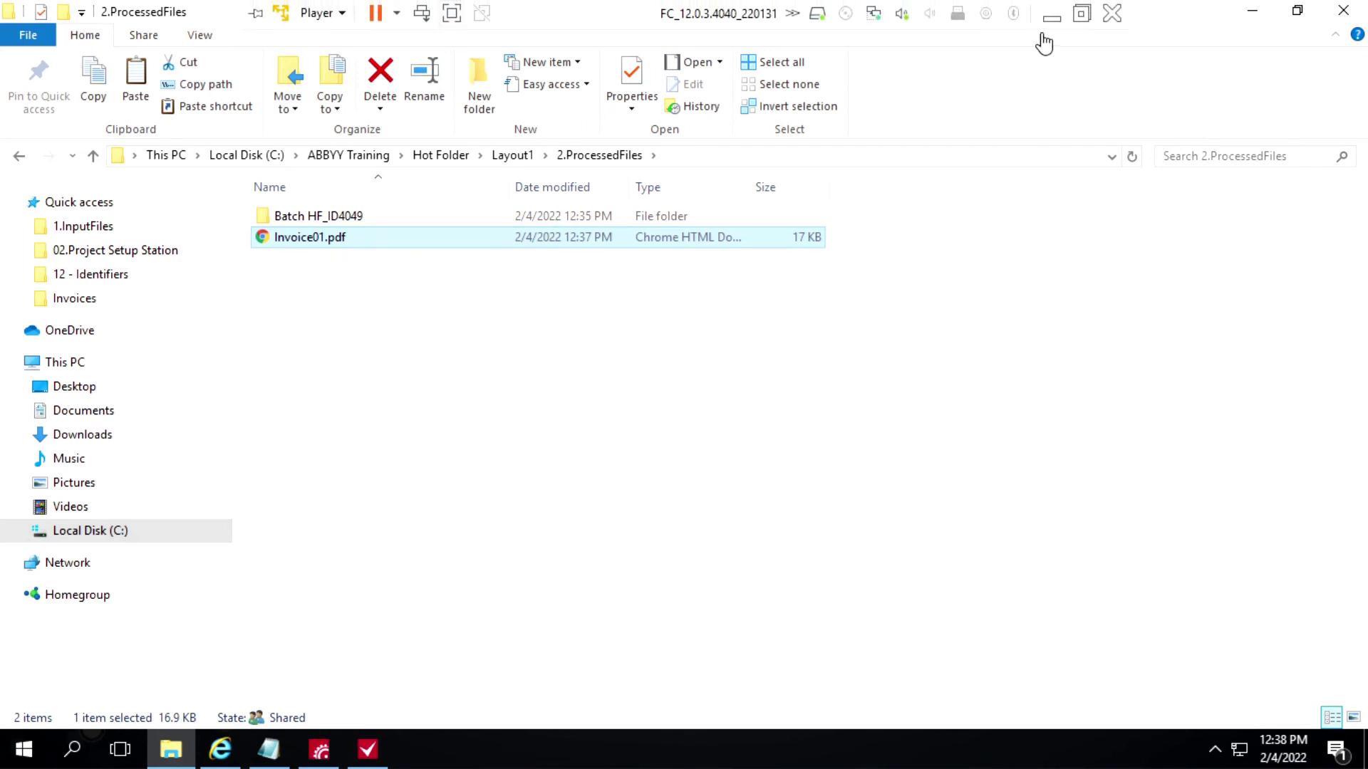
left_click(1045, 23)
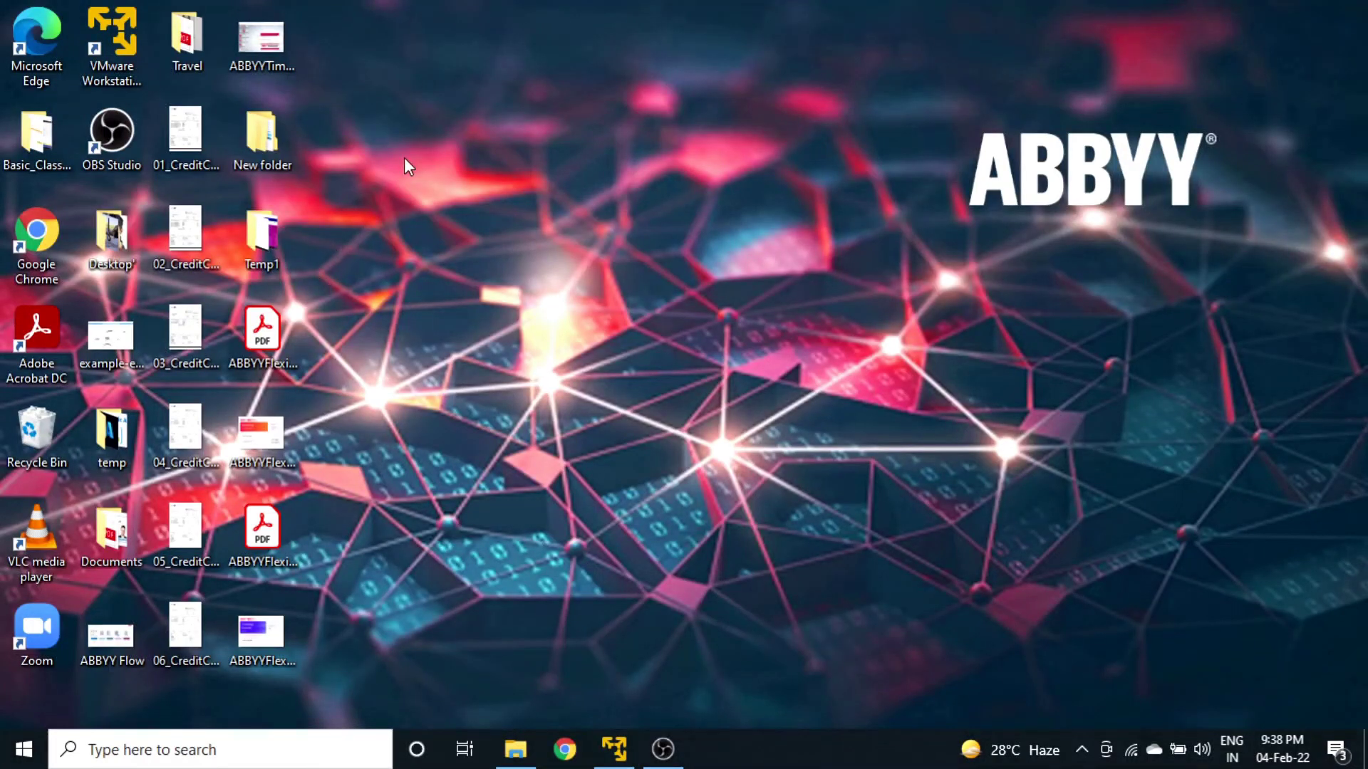
key("ctrl+v")
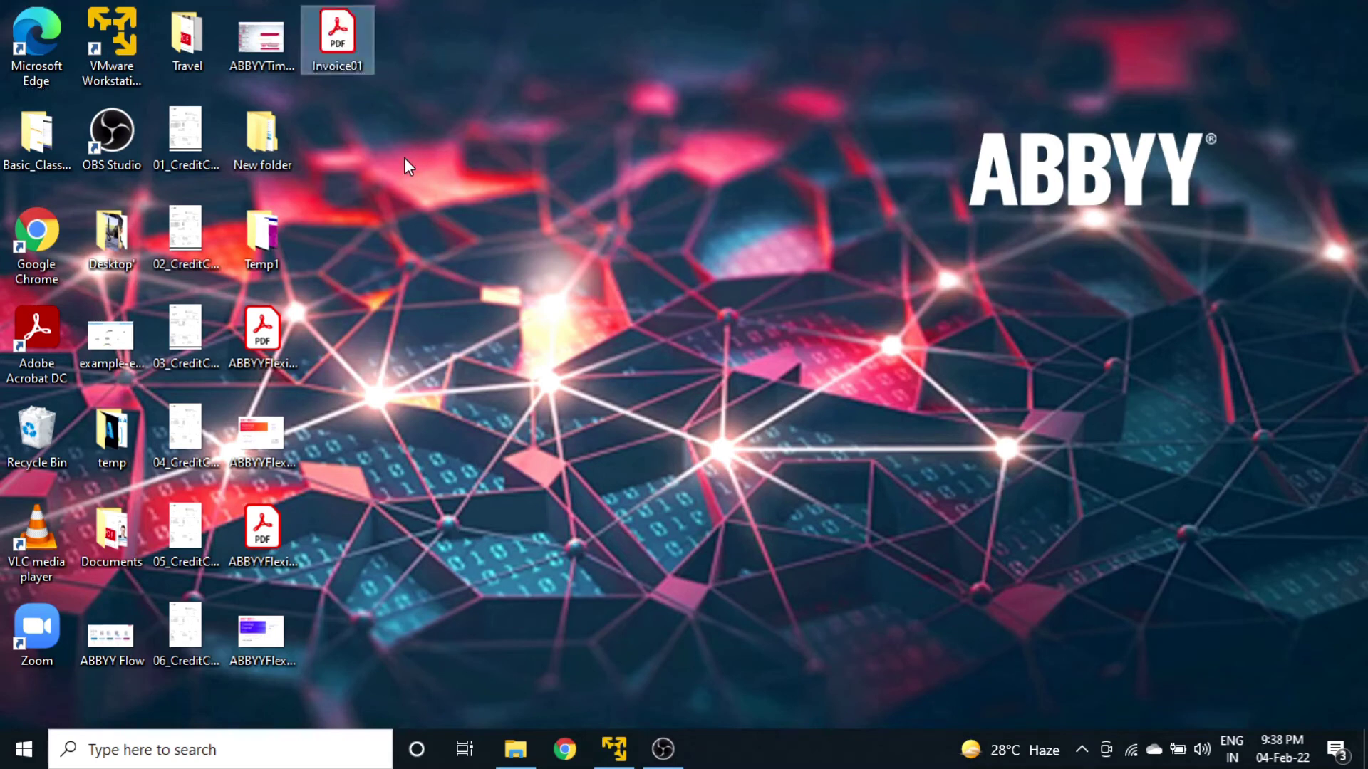
Return to the virtual machine and open the 3.OutputFiles folder inside the Layout1 hot folder.
left_click(526, 755)
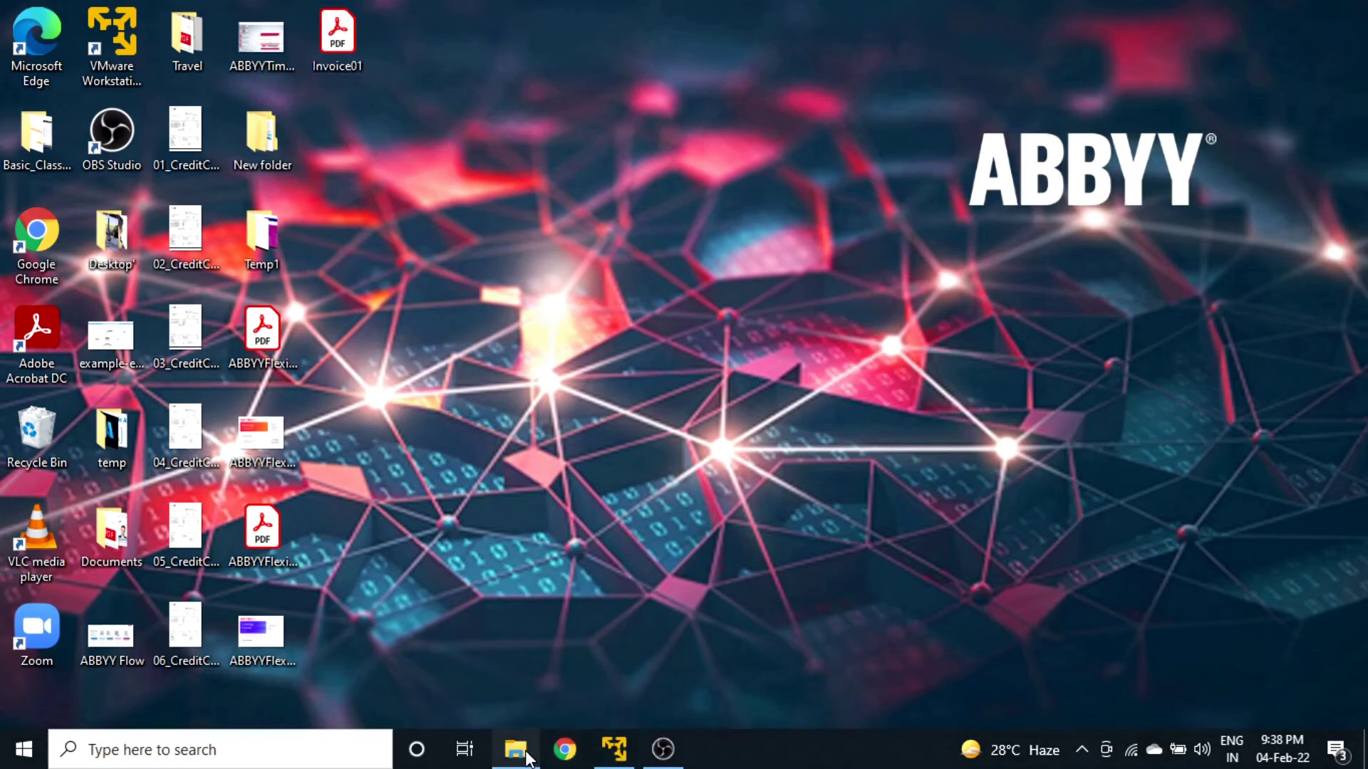
left_click(616, 756)
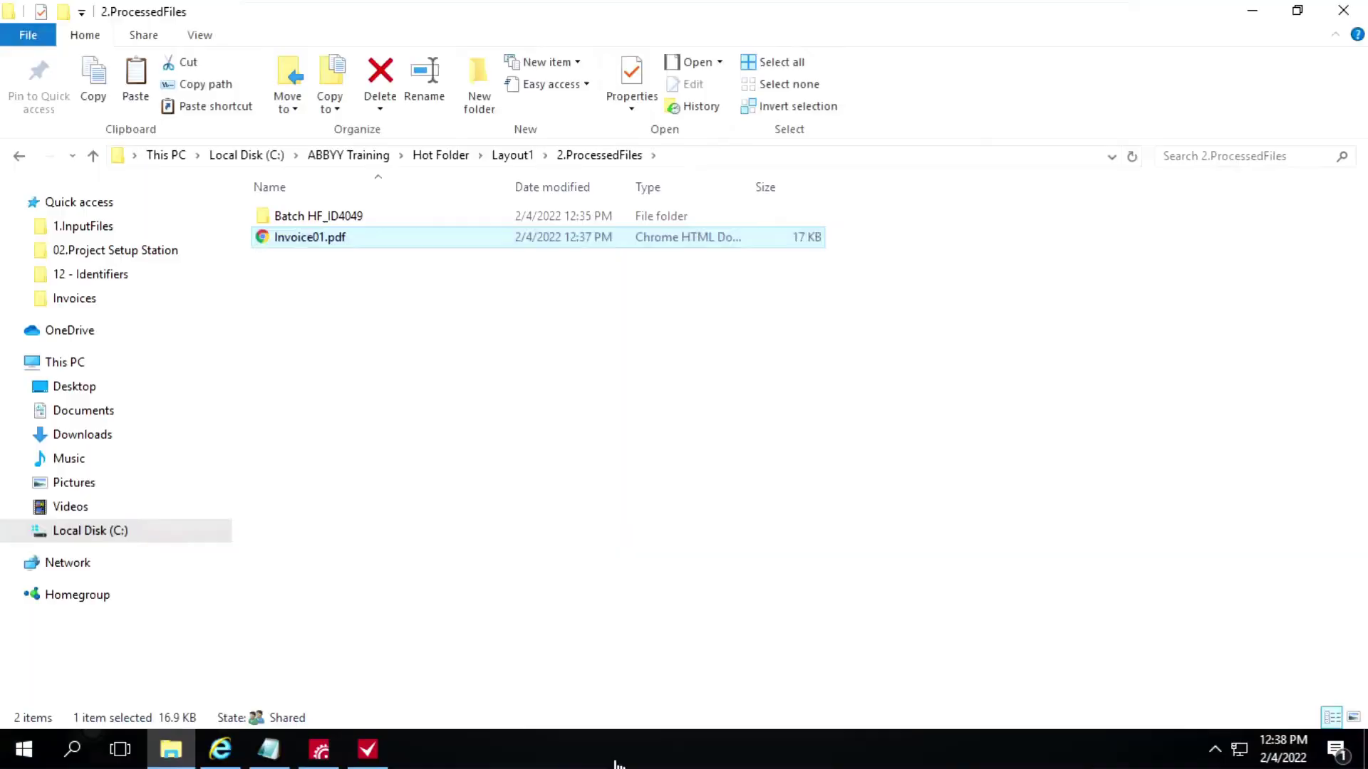
left_click(511, 157)
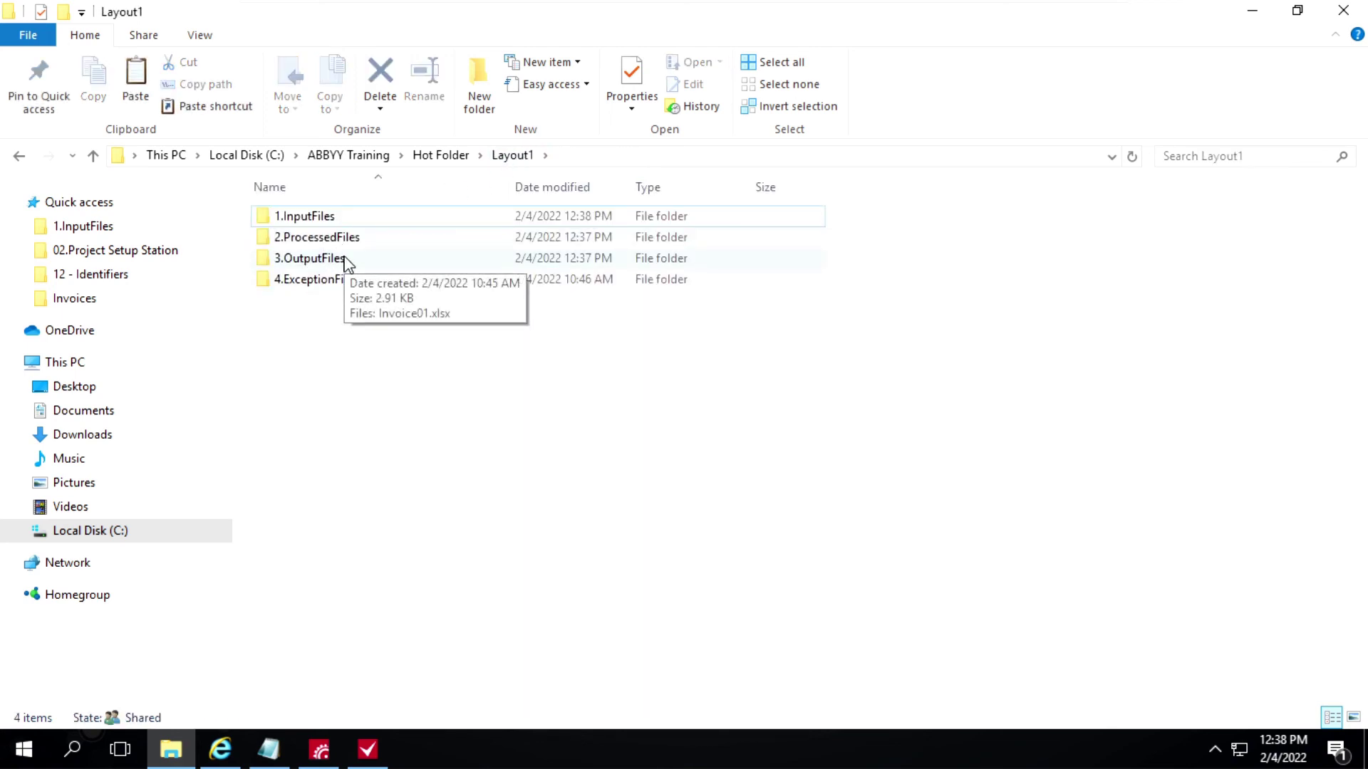
double_click(327, 260)
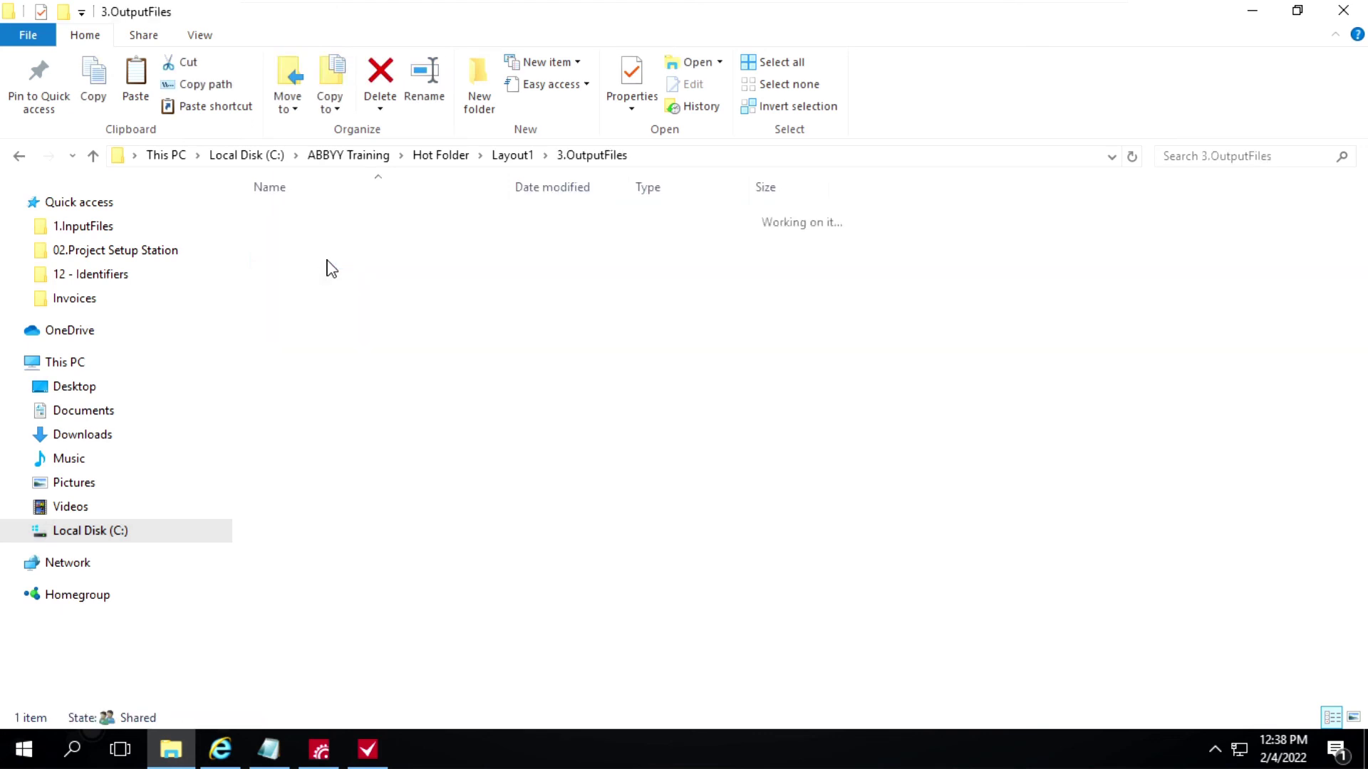
Copy the exported Invoice01.xlsx from the 3.OutputFiles folder to the host computer's desktop.
left_click(346, 221)
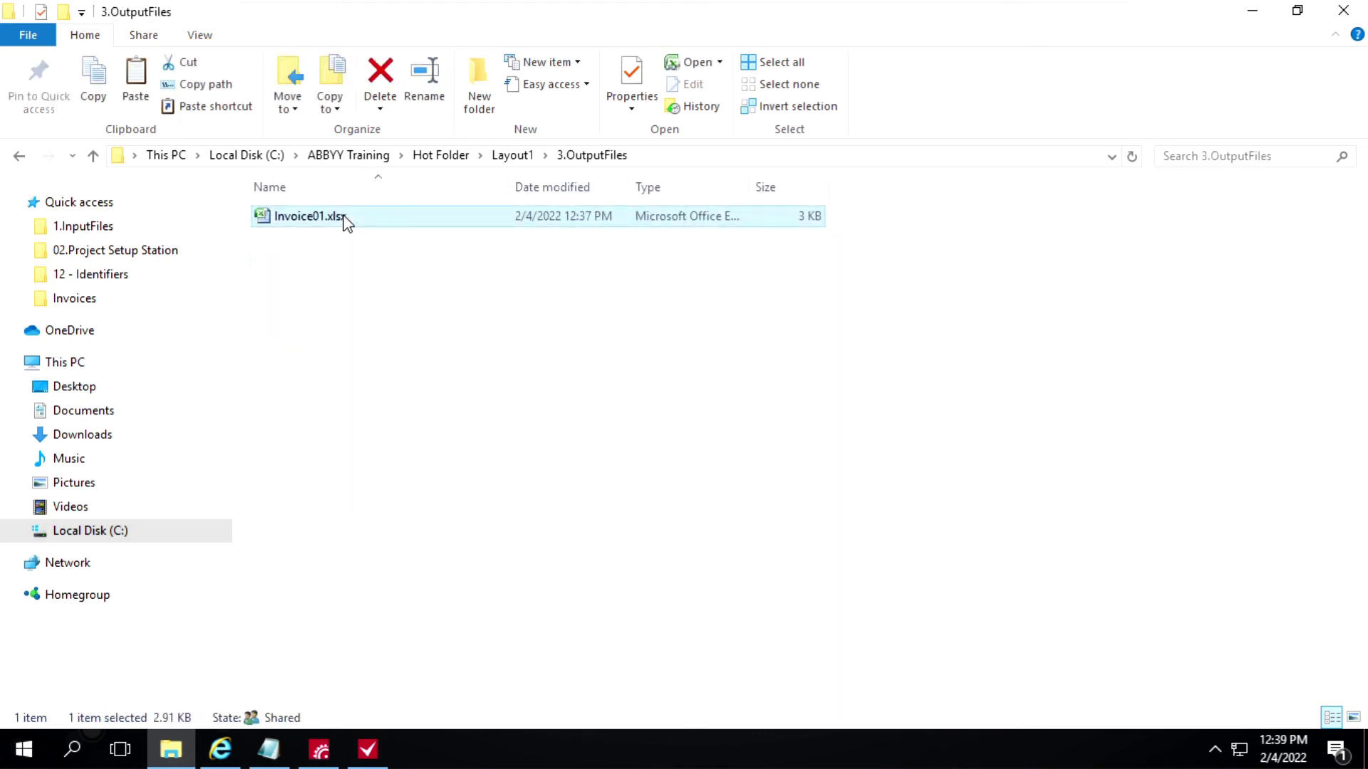
mouse_move(885, 9)
left_click(1046, 16)
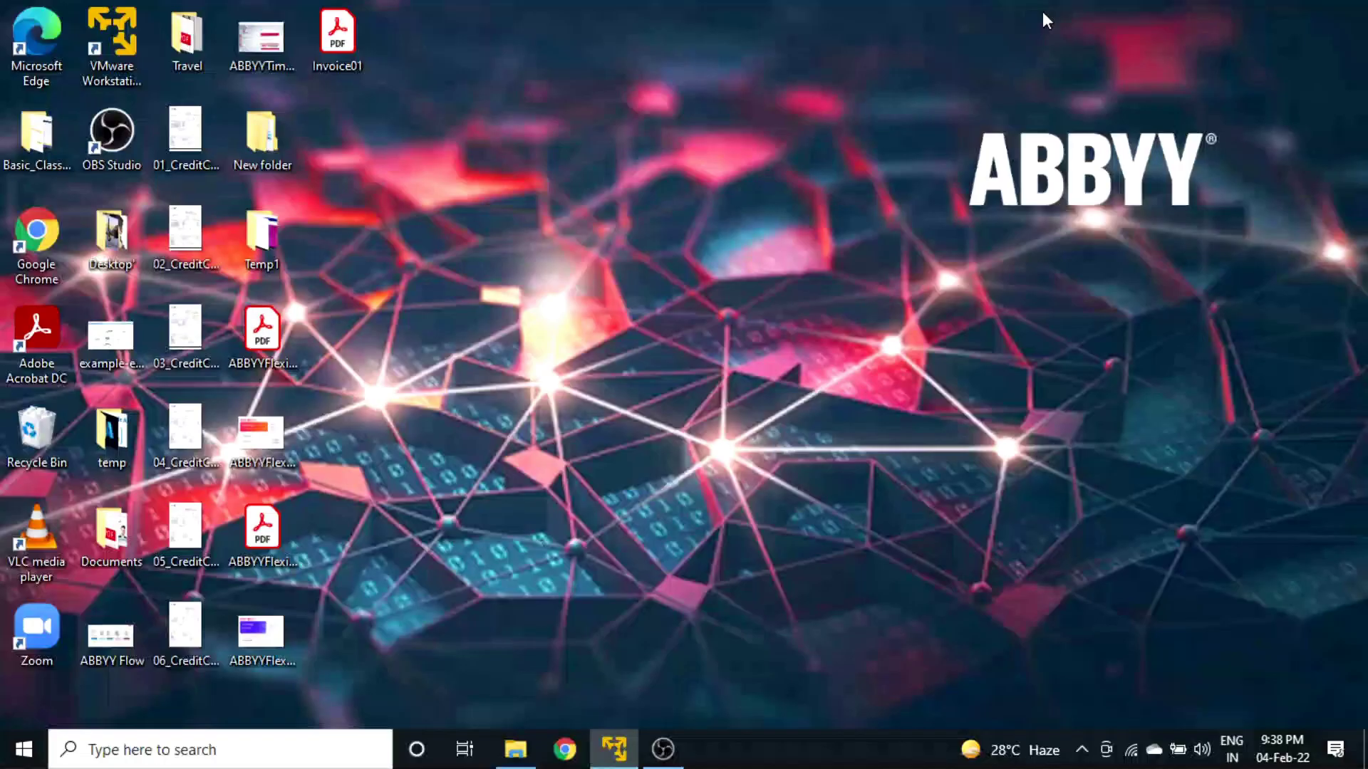
key("ctrl+v")
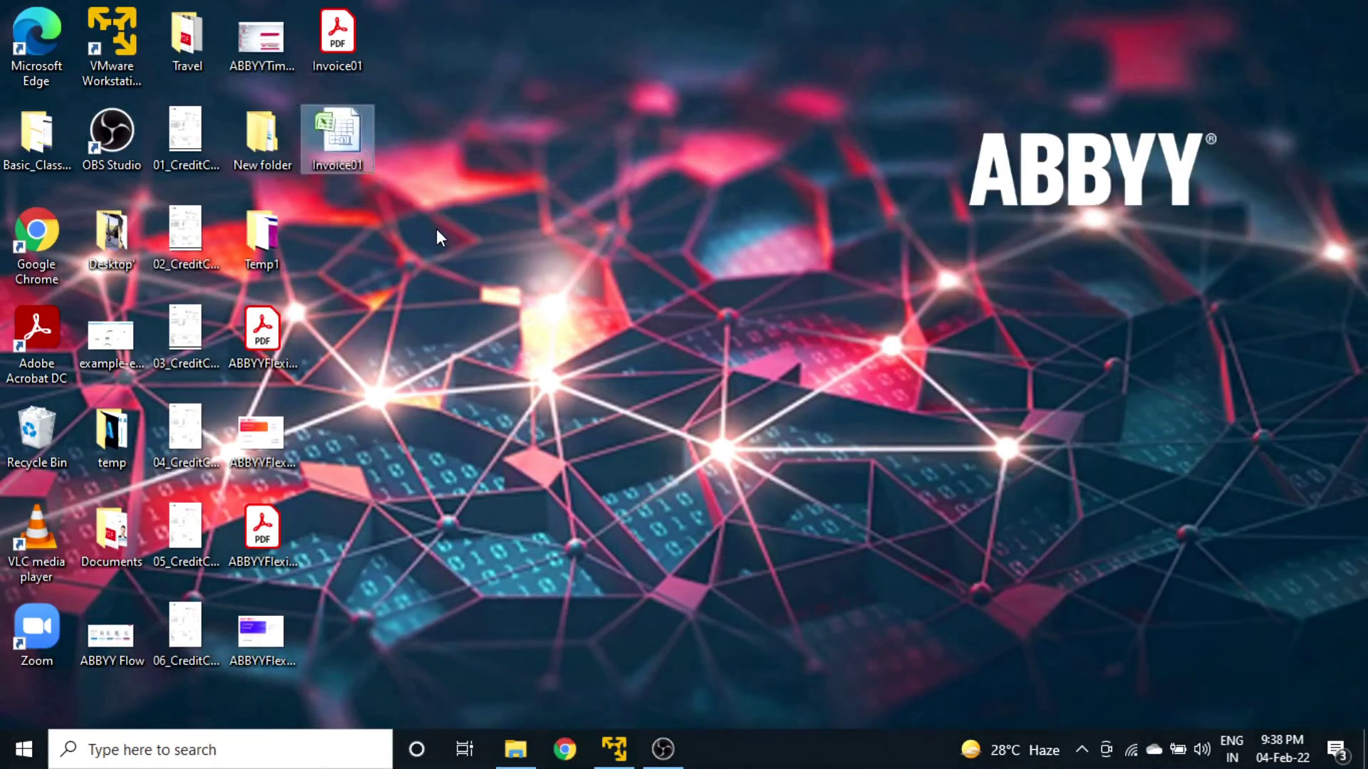
left_click(449, 255)
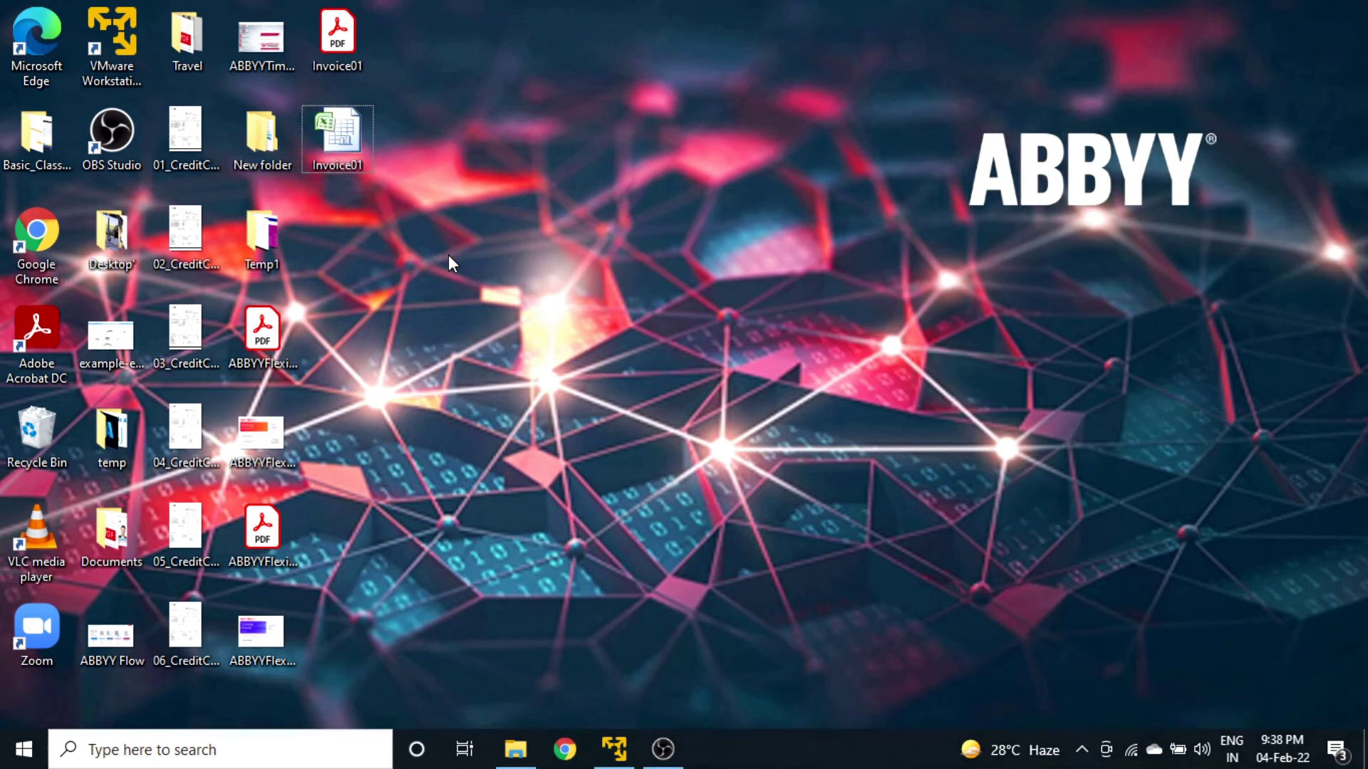
Open the copied Invoice01 PDF and Excel files from the desktop and inspect the billing address redaction in the PDF.
left_click(327, 49)
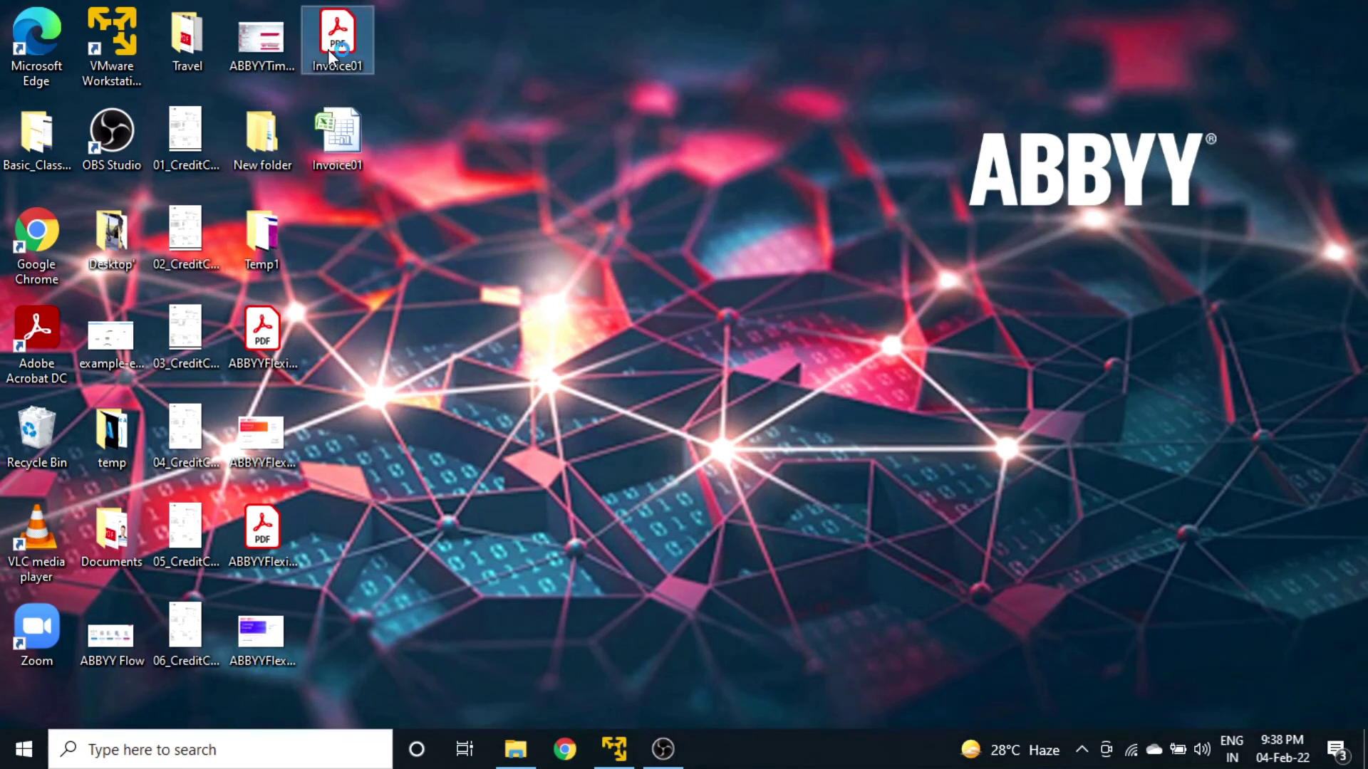
left_click(340, 124)
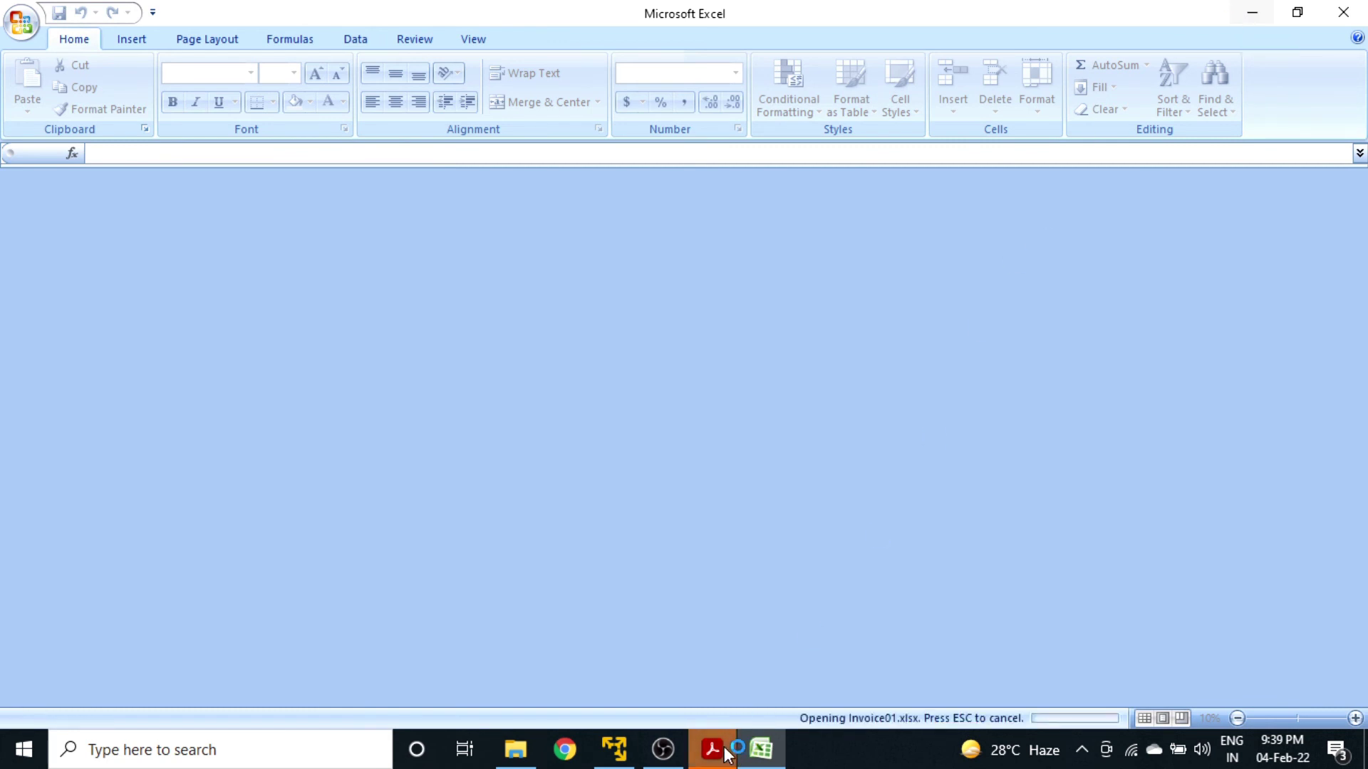
mouse_move(721, 753)
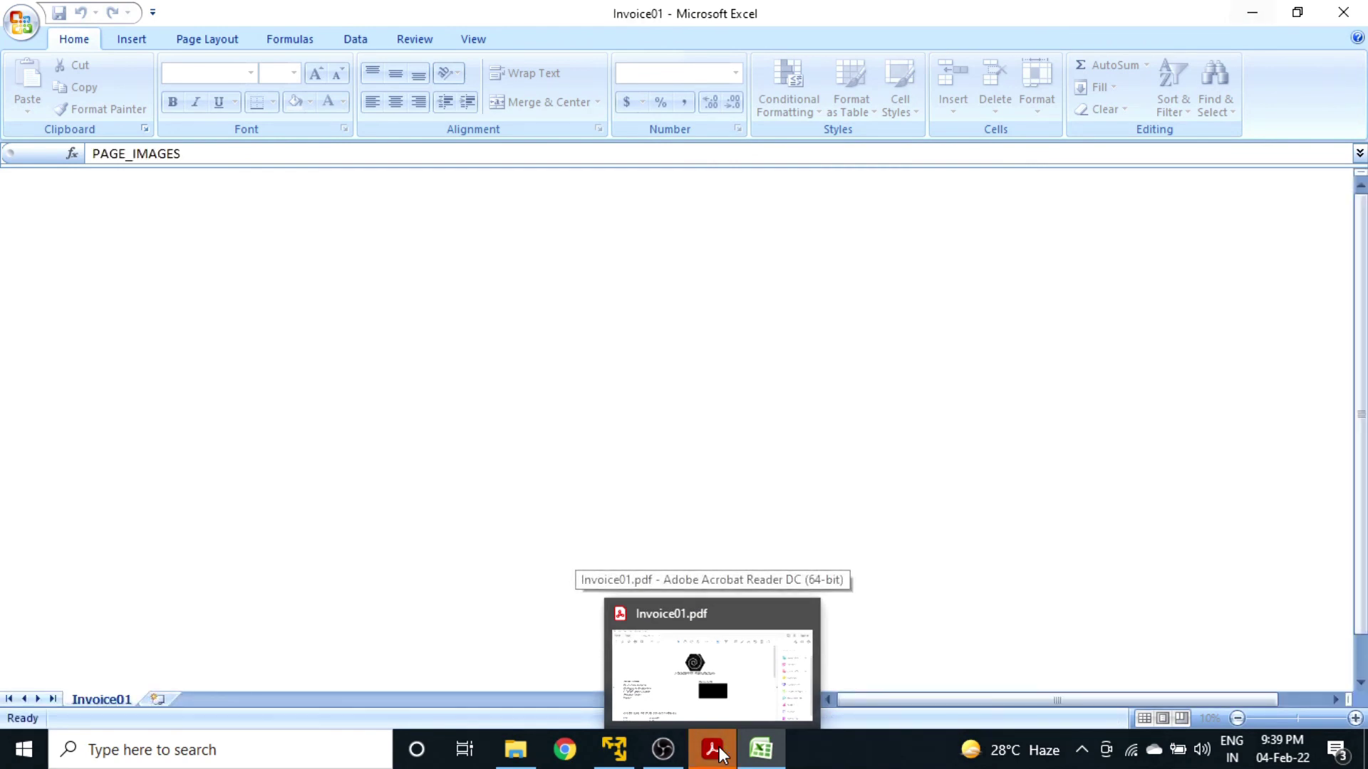
left_click(721, 754)
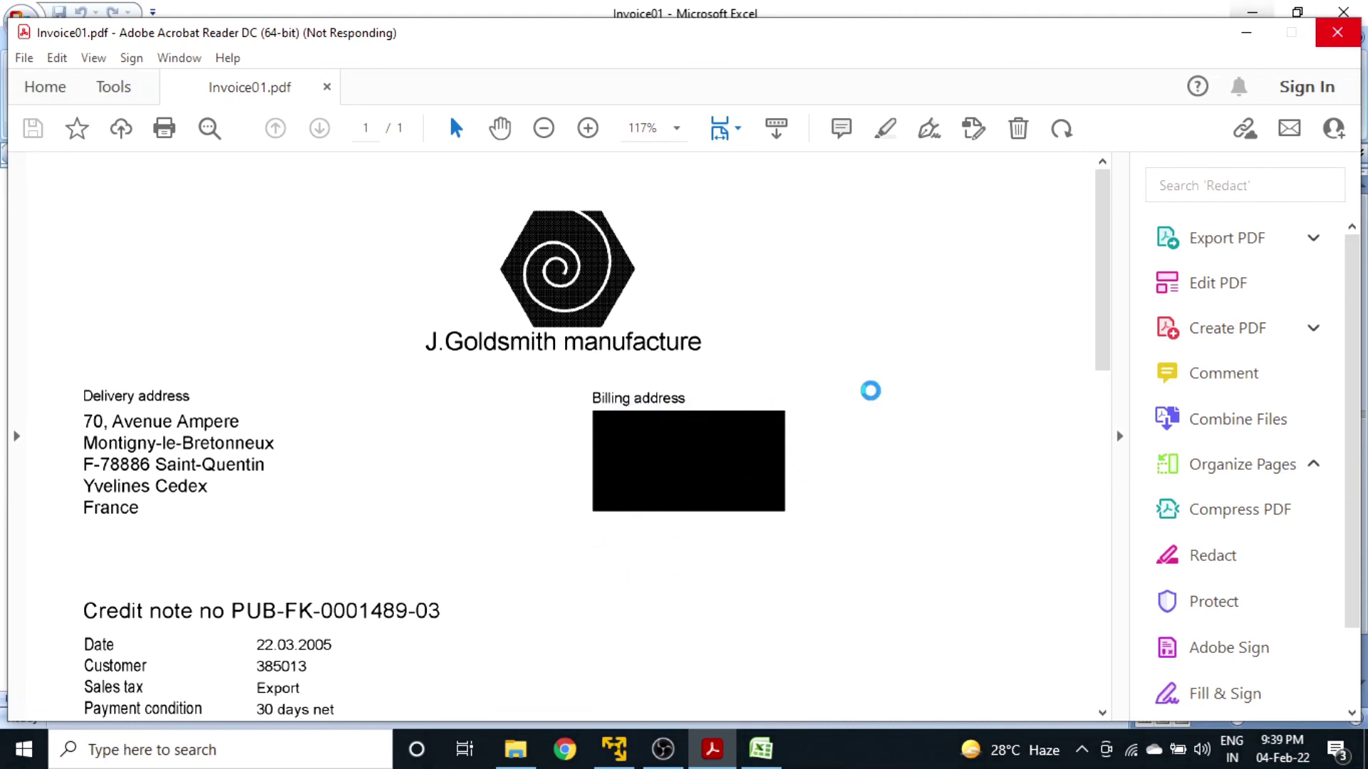
left_click(762, 752)
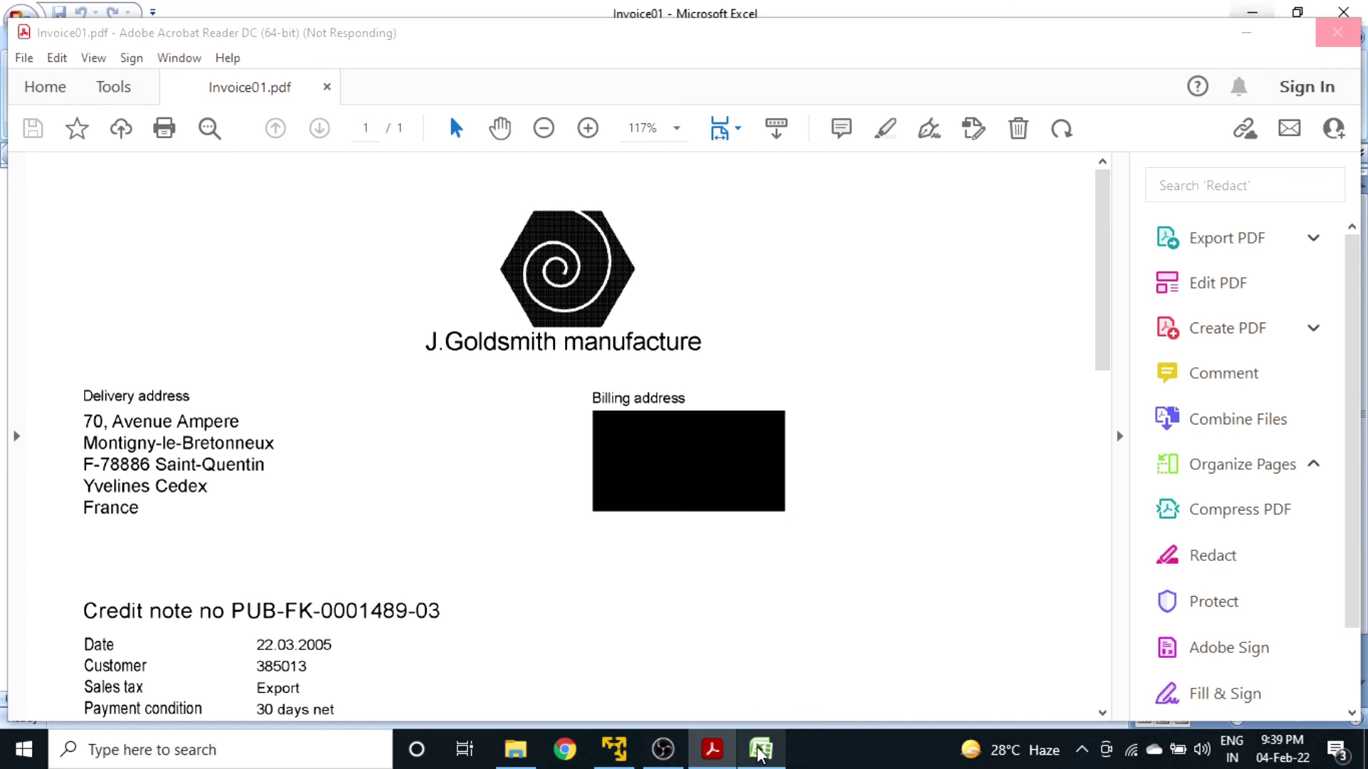
scroll(788, 442, "down", 1)
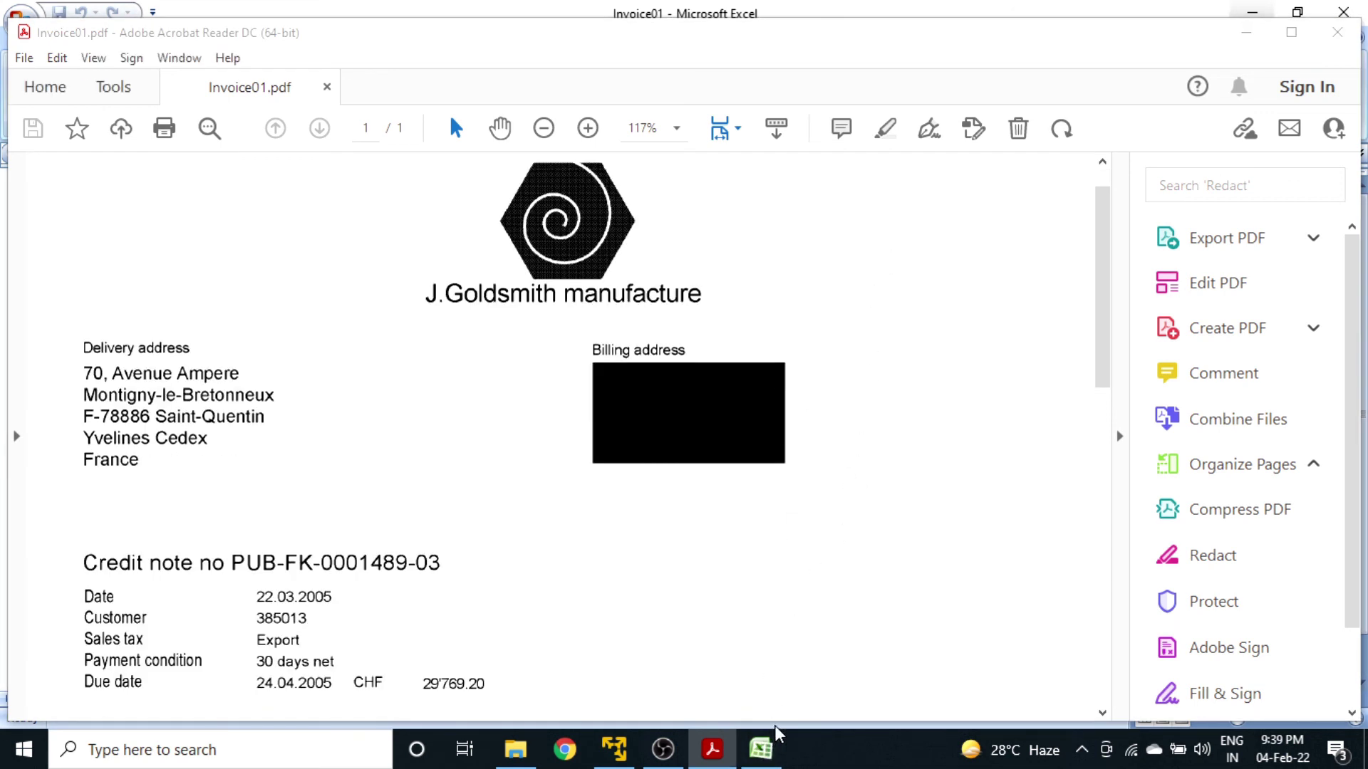
left_click(1246, 33)
left_click(1252, 12)
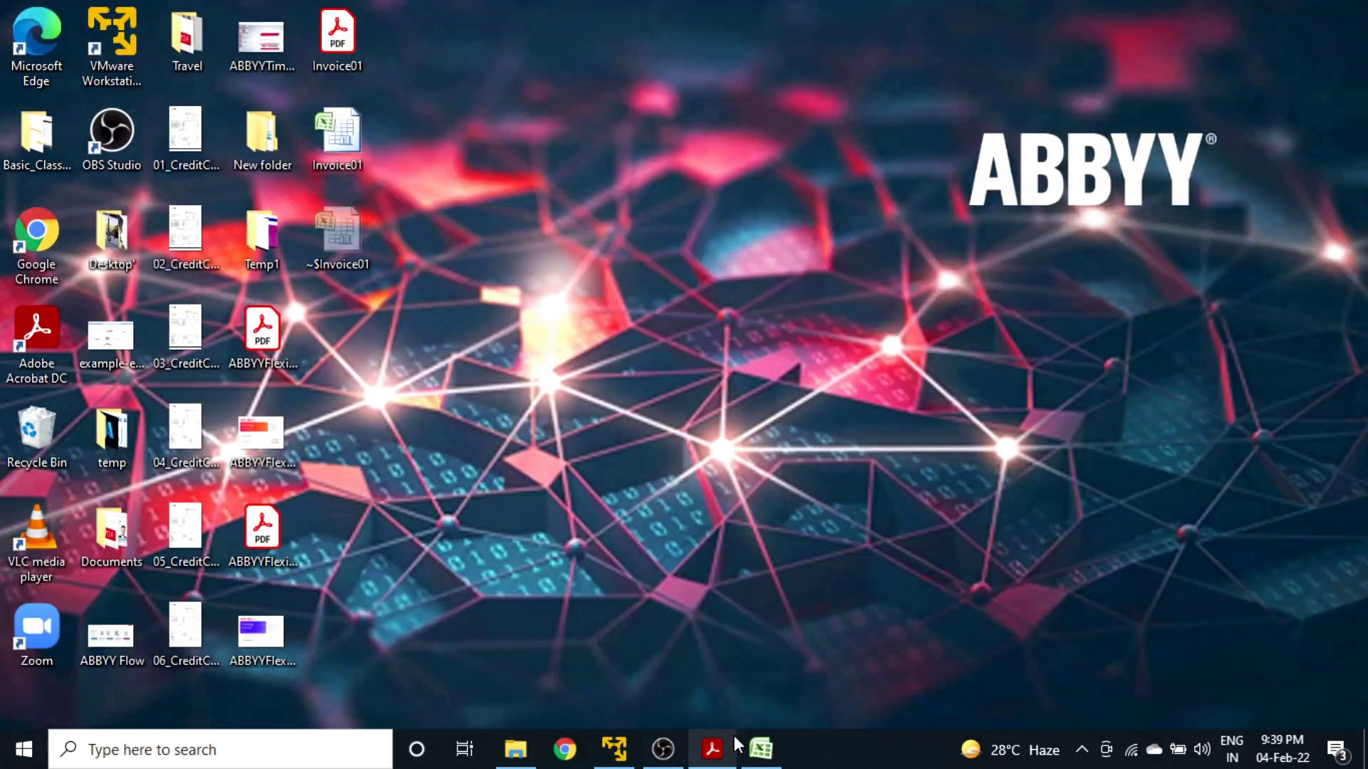
Switch to the Invoice01 workbook in Excel and autofit the width of all its columns.
left_click(761, 748)
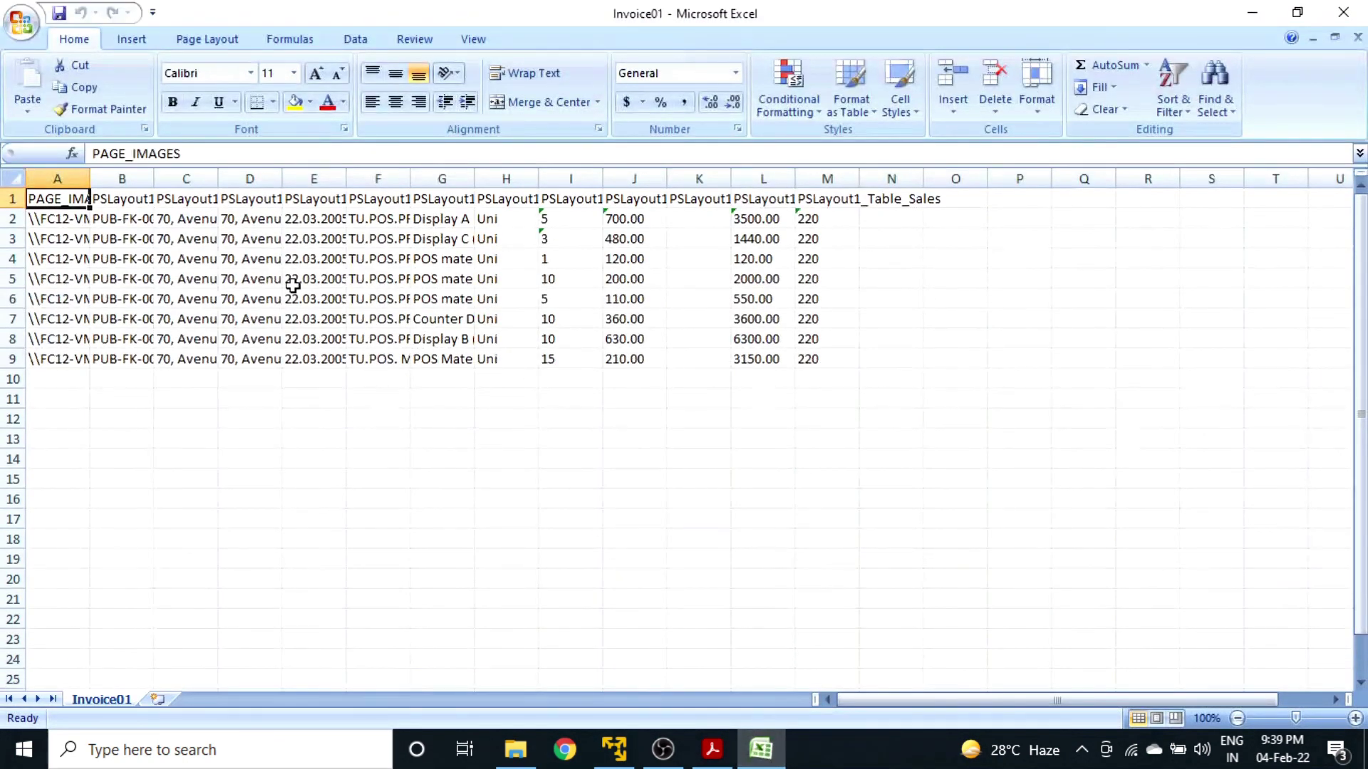
double_click(86, 184)
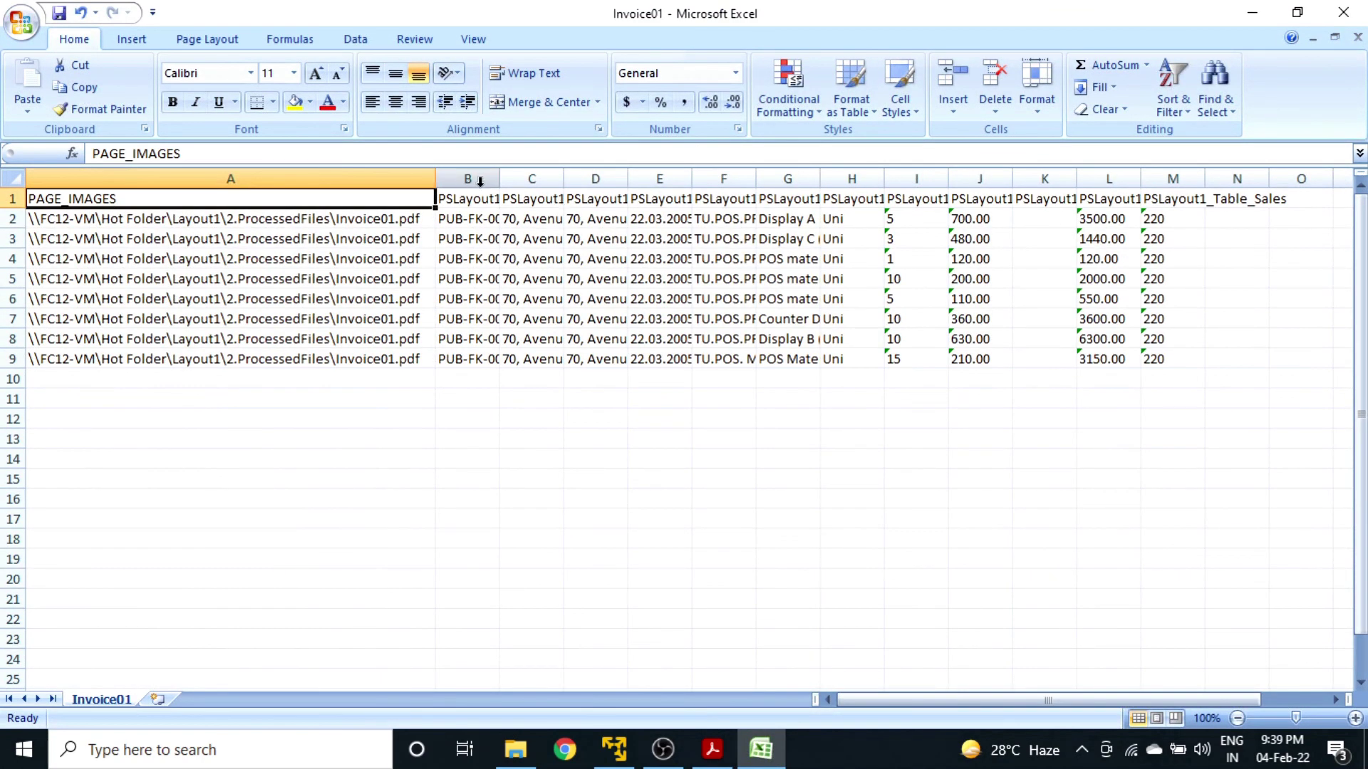
left_click(16, 185)
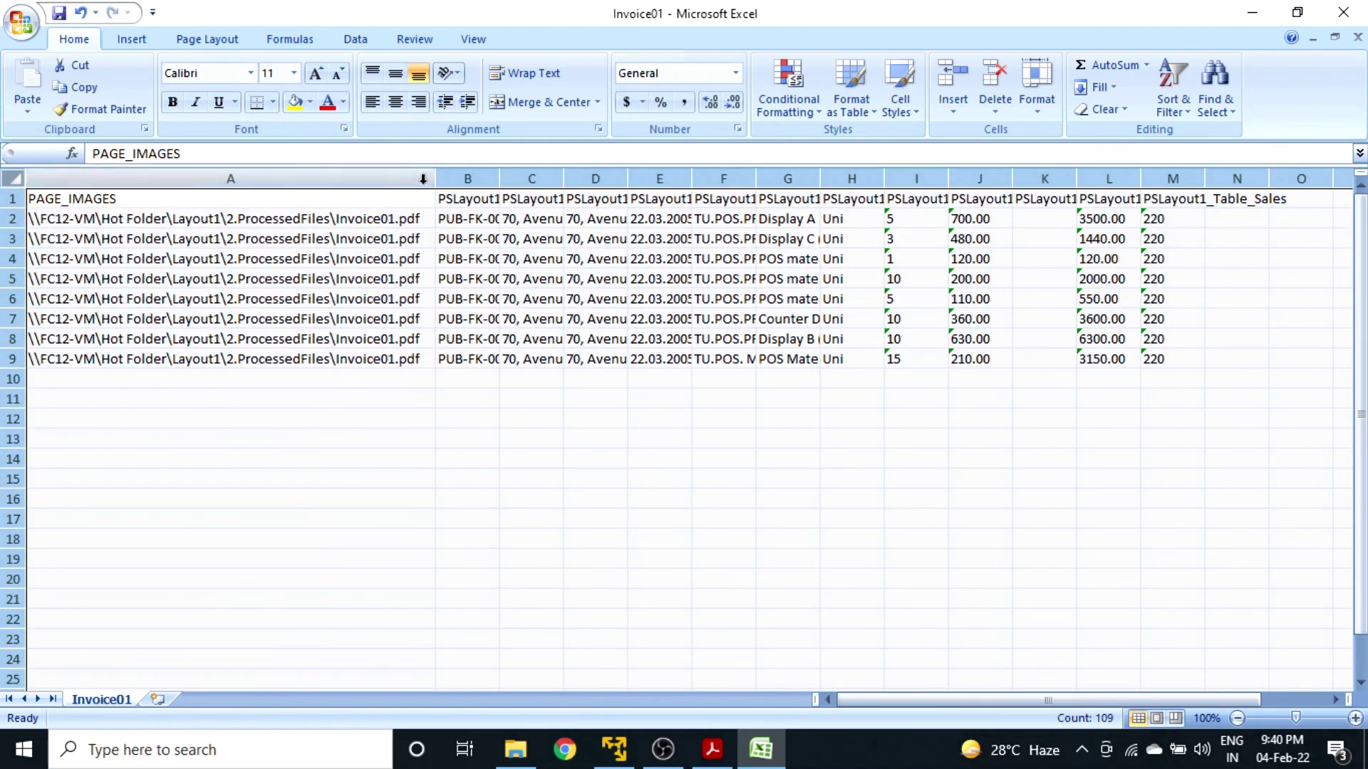
double_click(436, 183)
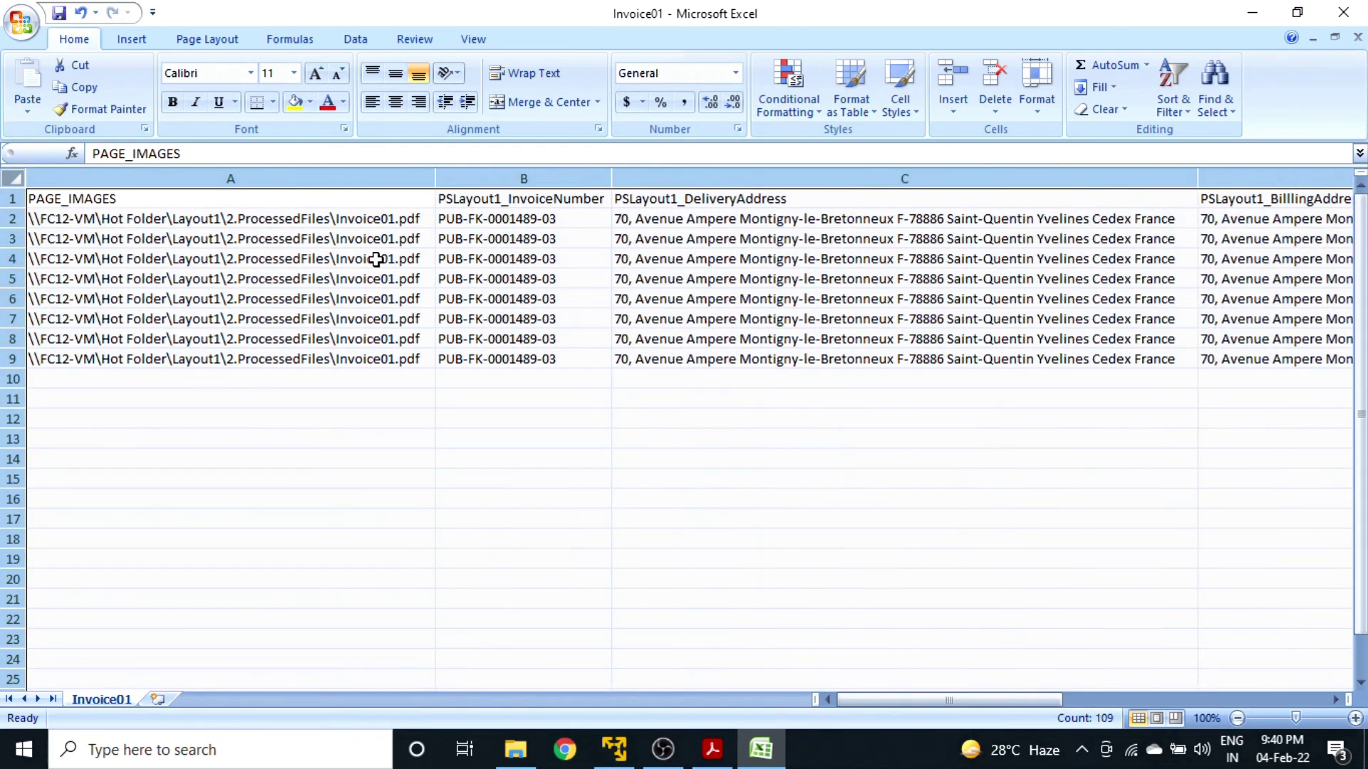
Examine the exported rows, from the page image path, invoice number and addresses through the table's reference, designation, quantity and net unit price columns.
left_click(183, 201)
left_click(191, 221)
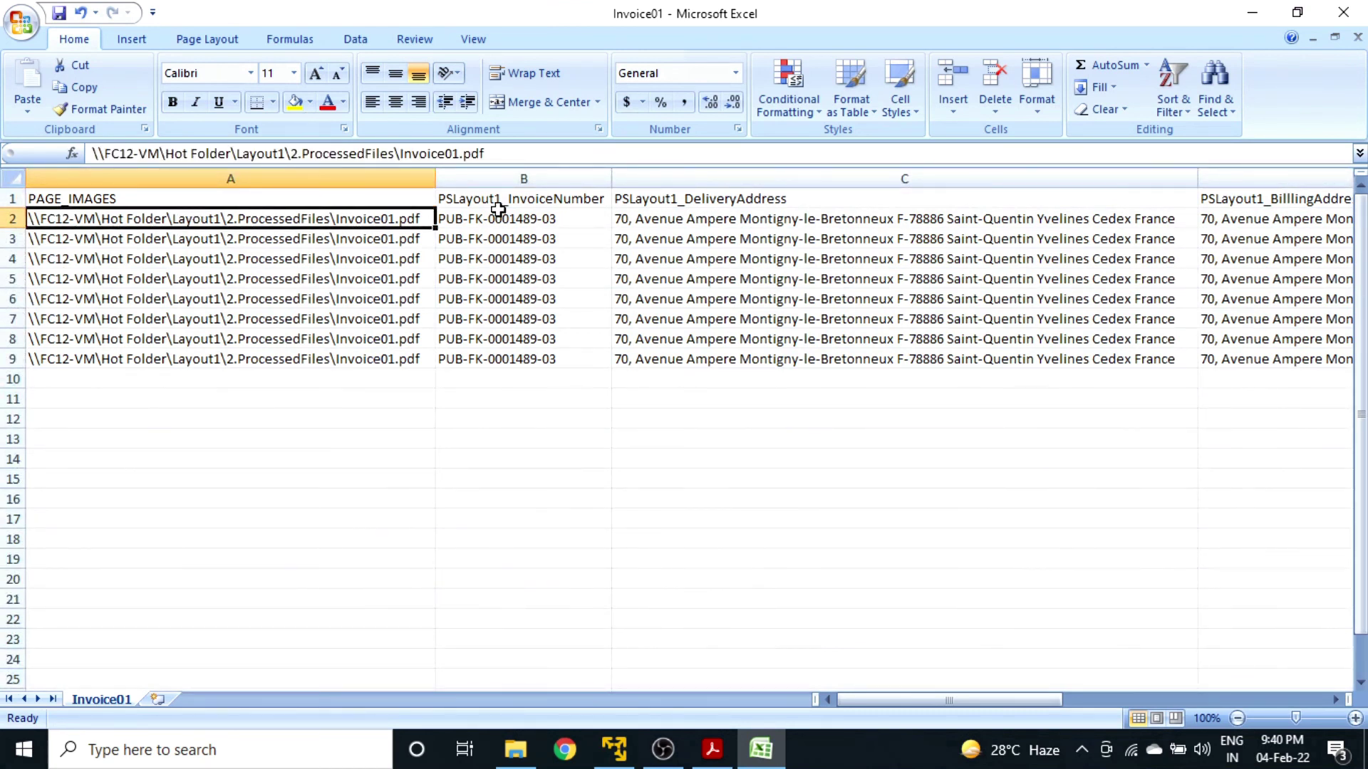
left_click(498, 206)
left_click_drag(362, 222, 1246, 335)
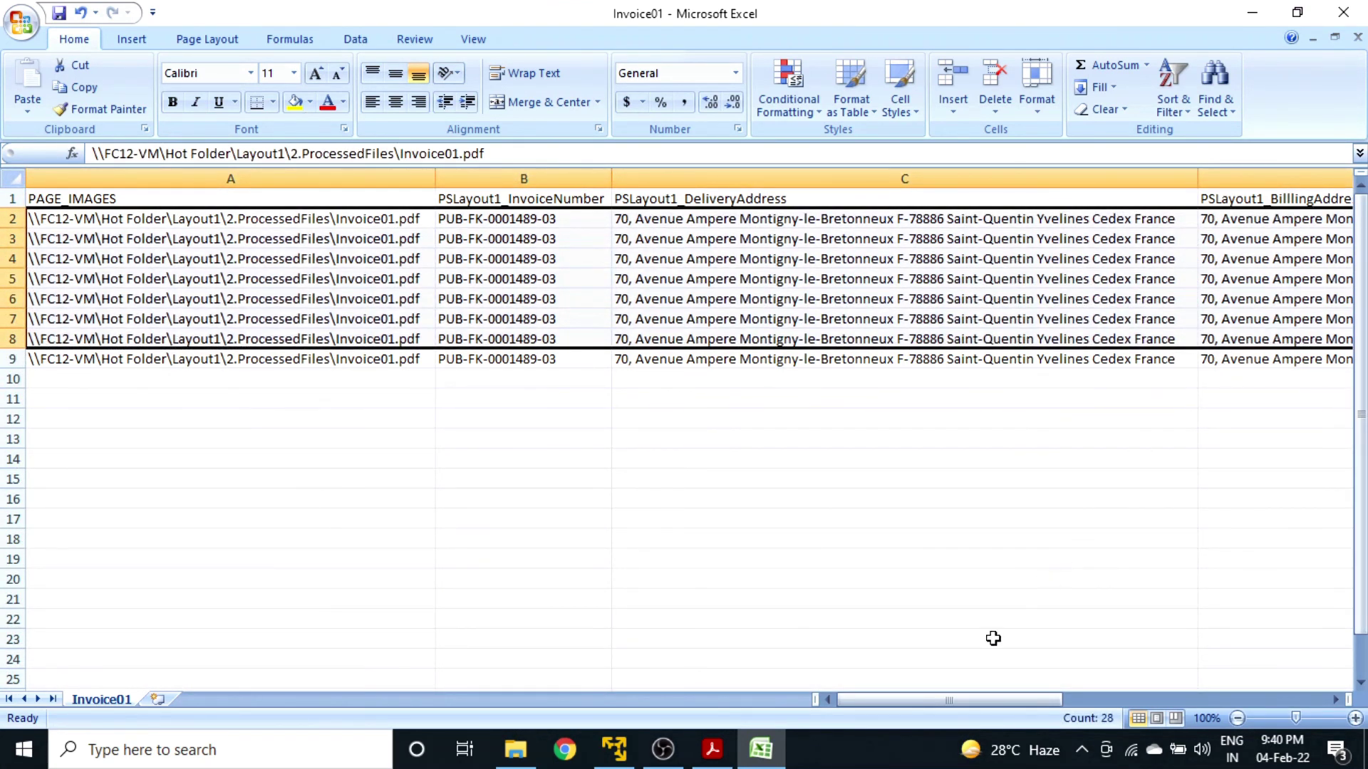
left_click_drag(961, 700, 1034, 703)
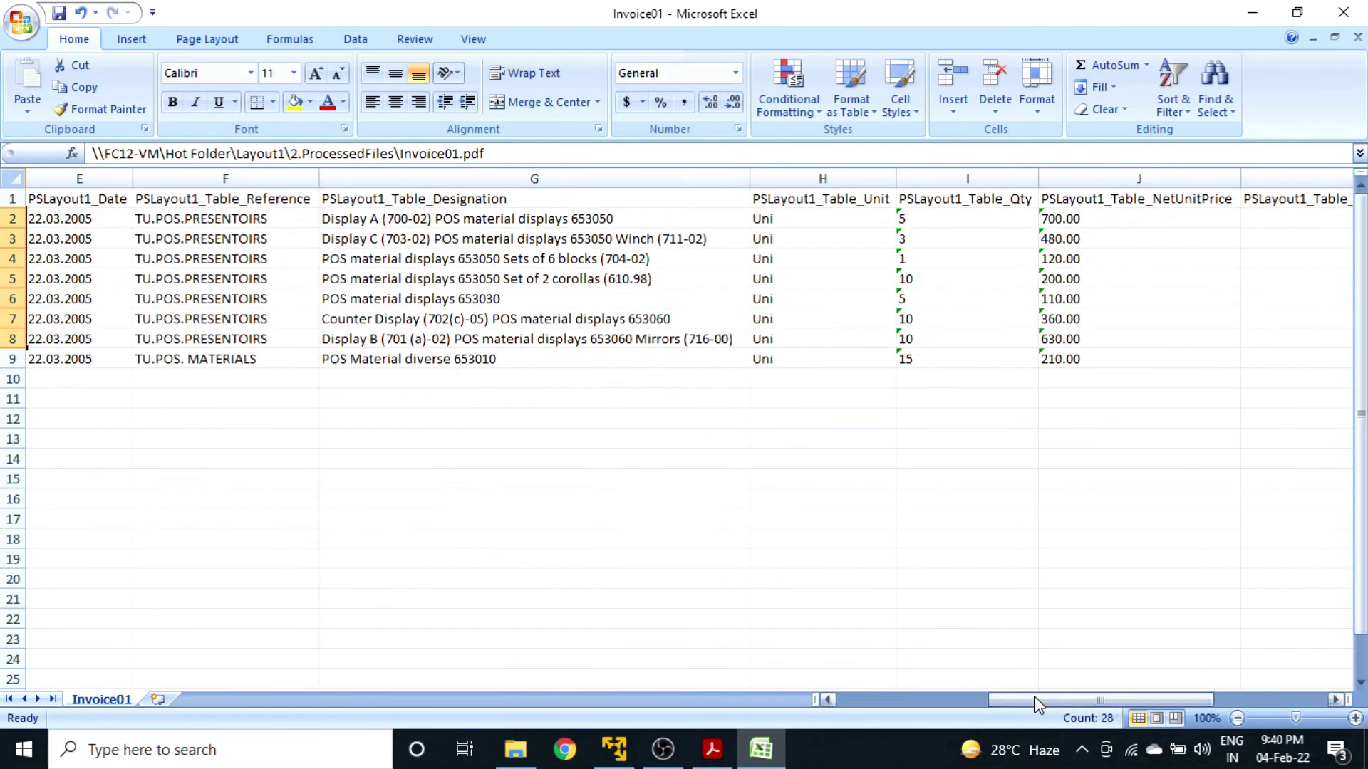
left_click(196, 201)
left_click_drag(253, 220, 1058, 374)
left_click(913, 508)
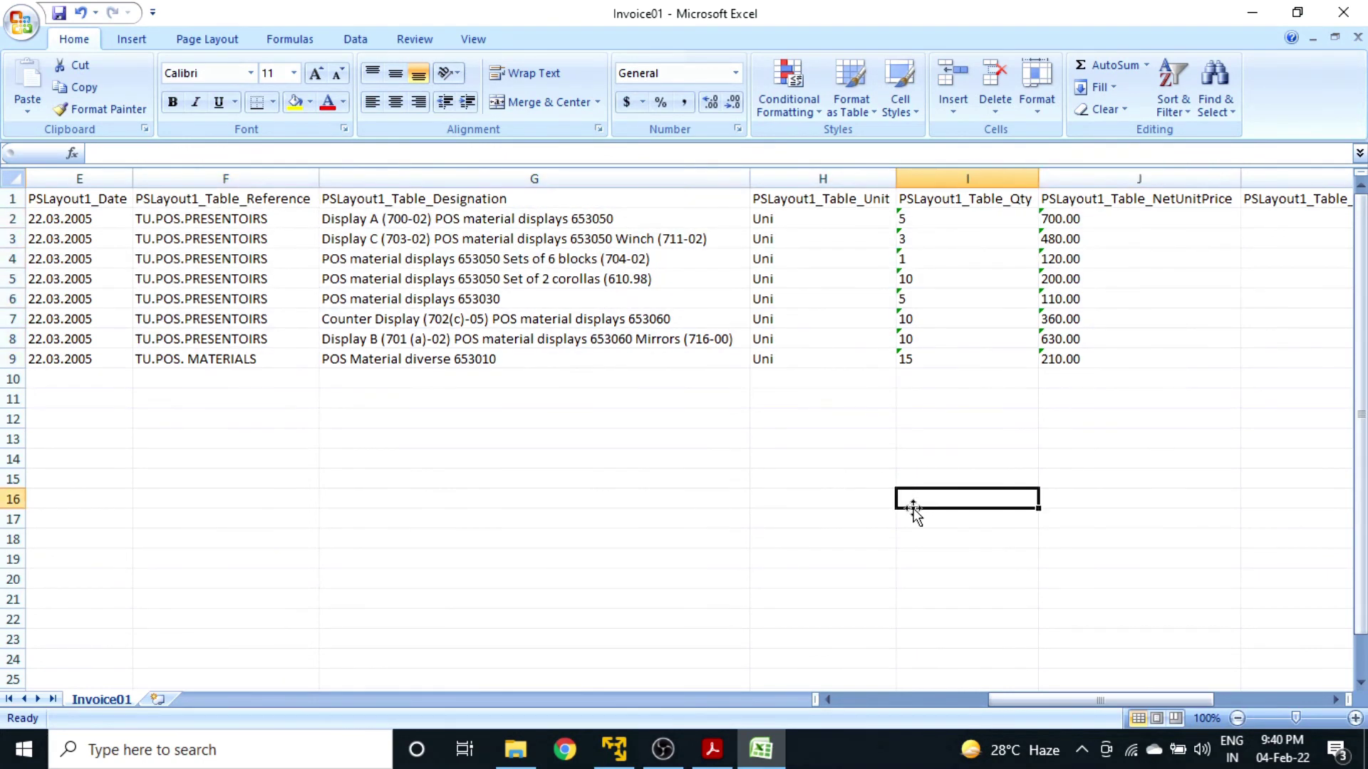